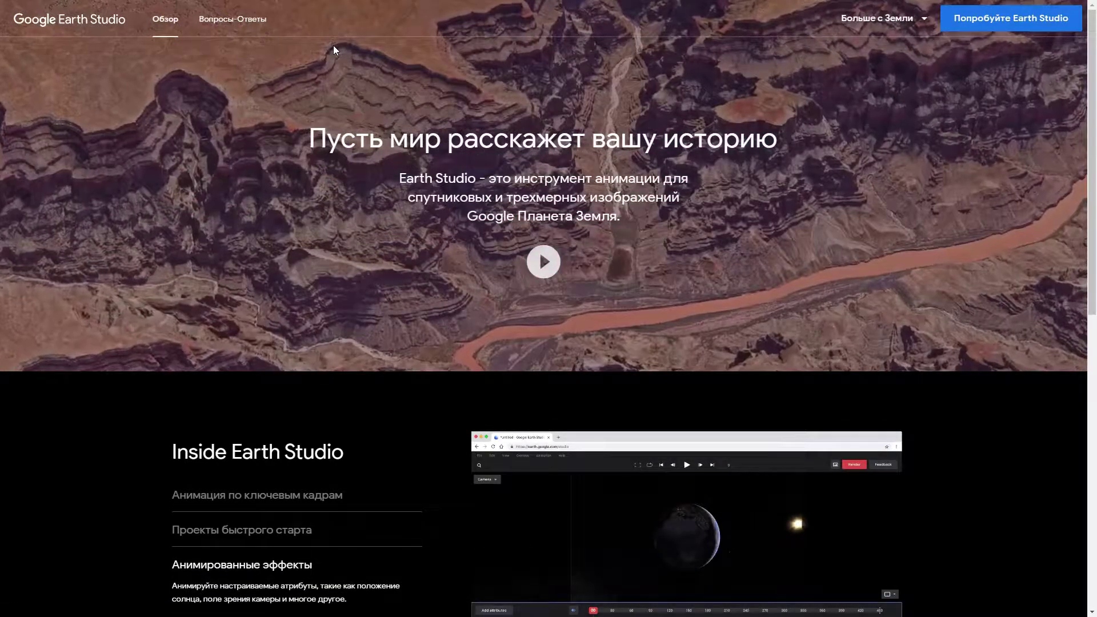
Scroll to the 'Inside Earth Studio' section and launch Earth Studio from the site
scroll(486, 301, "down", 3)
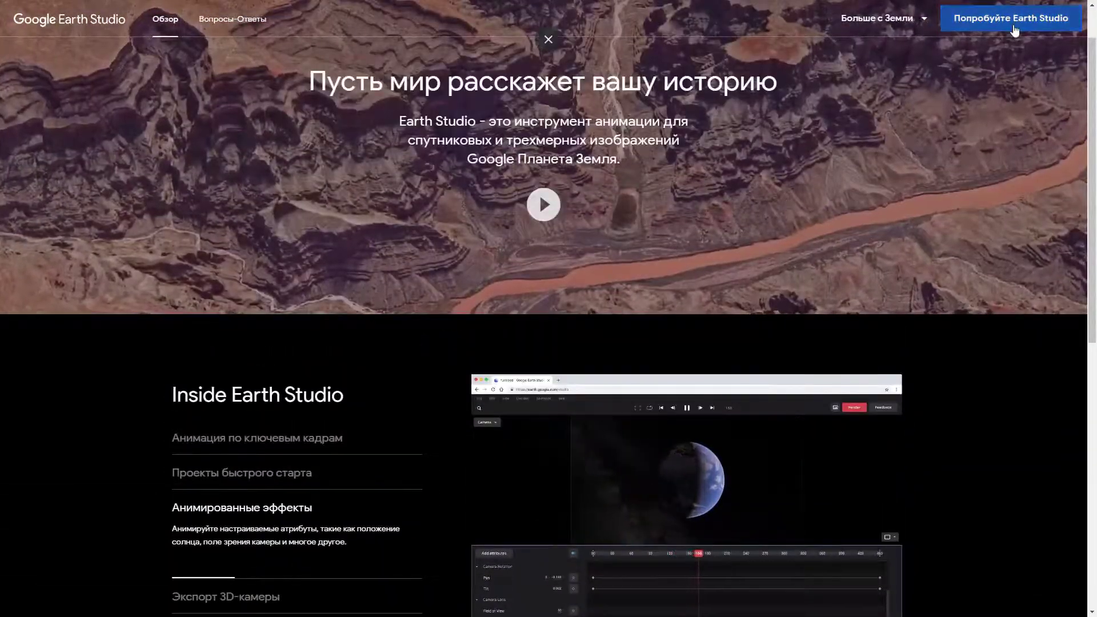
left_click(972, 20)
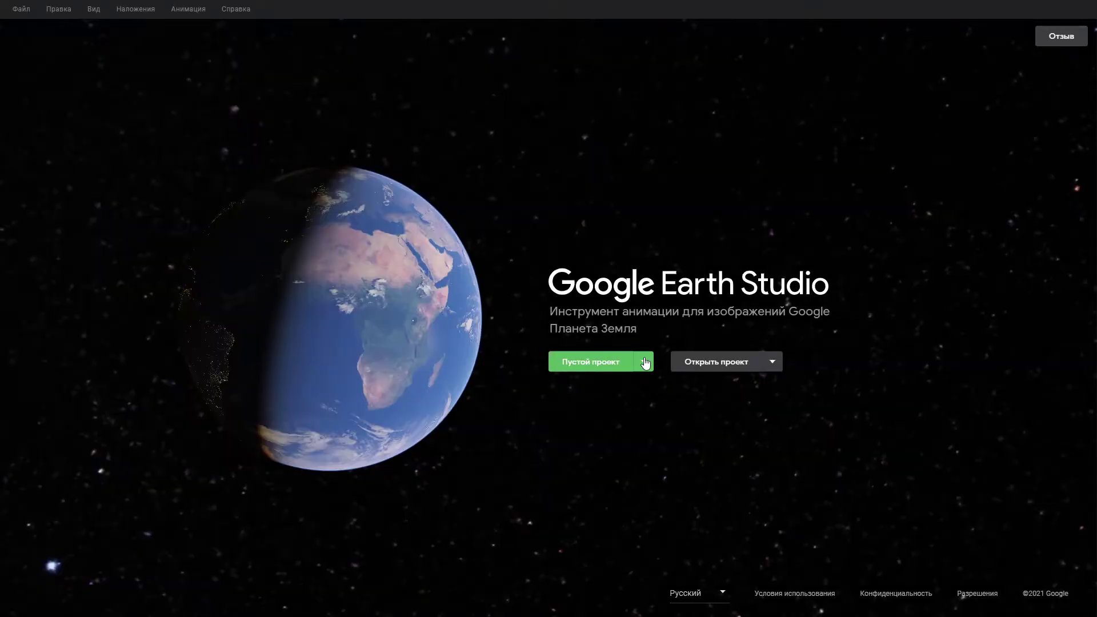
Page through the Шаблоны project templates, go back, and start a Пустой проект
left_click(643, 363)
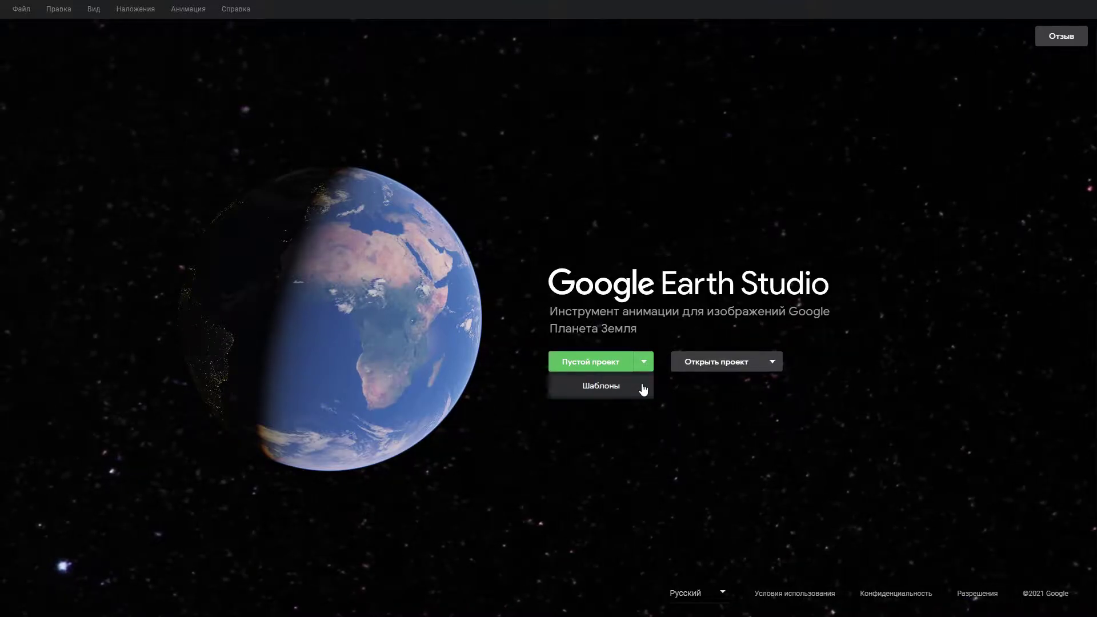
left_click(641, 384)
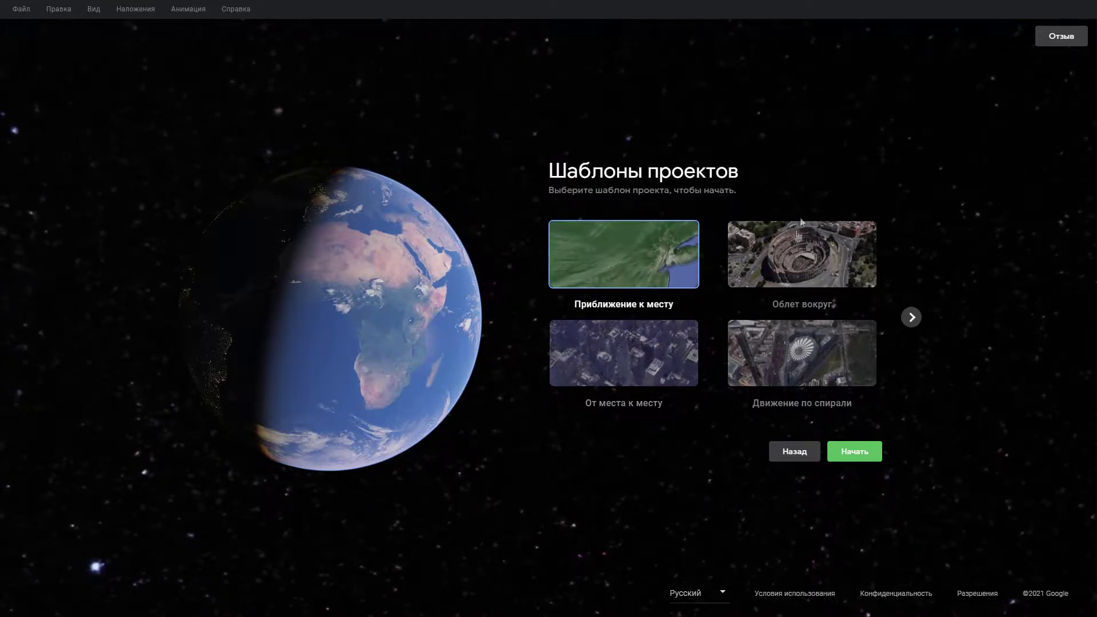
mouse_move(801, 352)
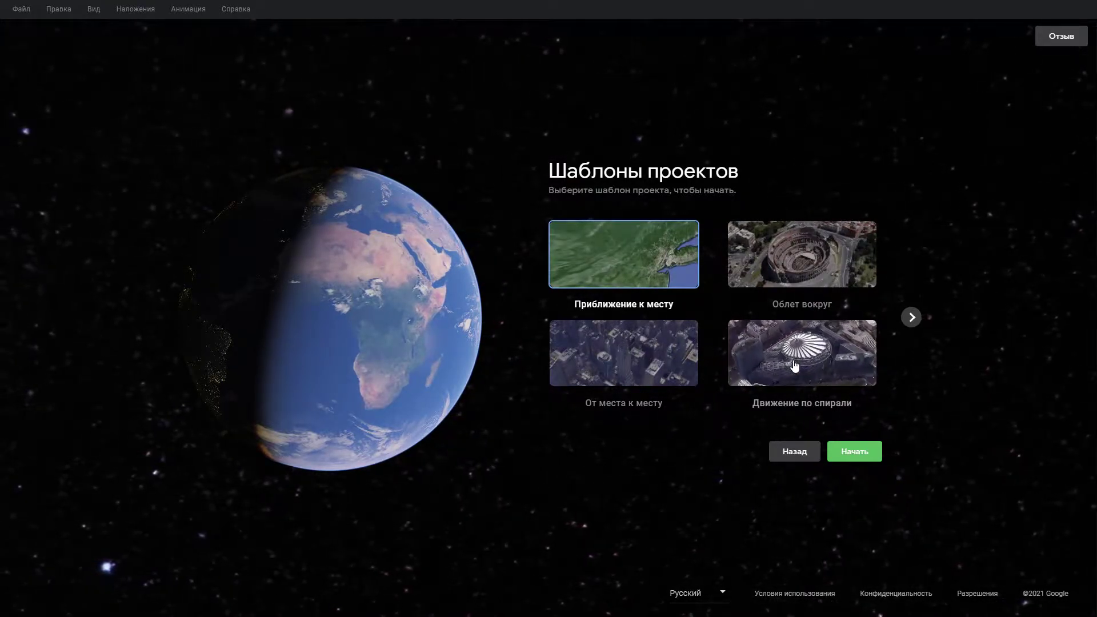
left_click(911, 317)
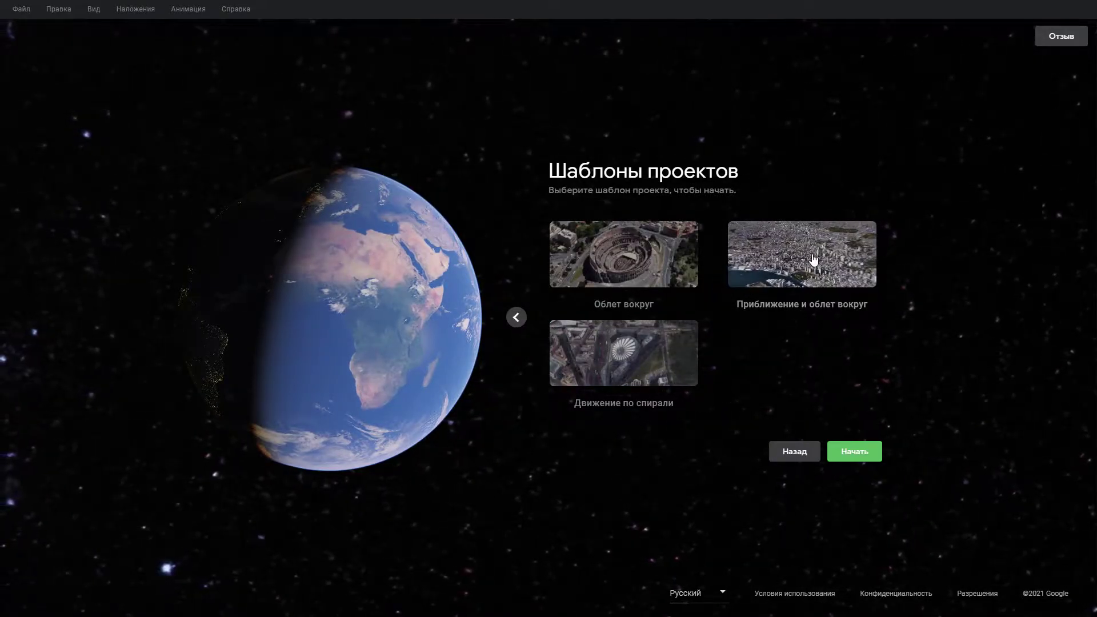
left_click(793, 452)
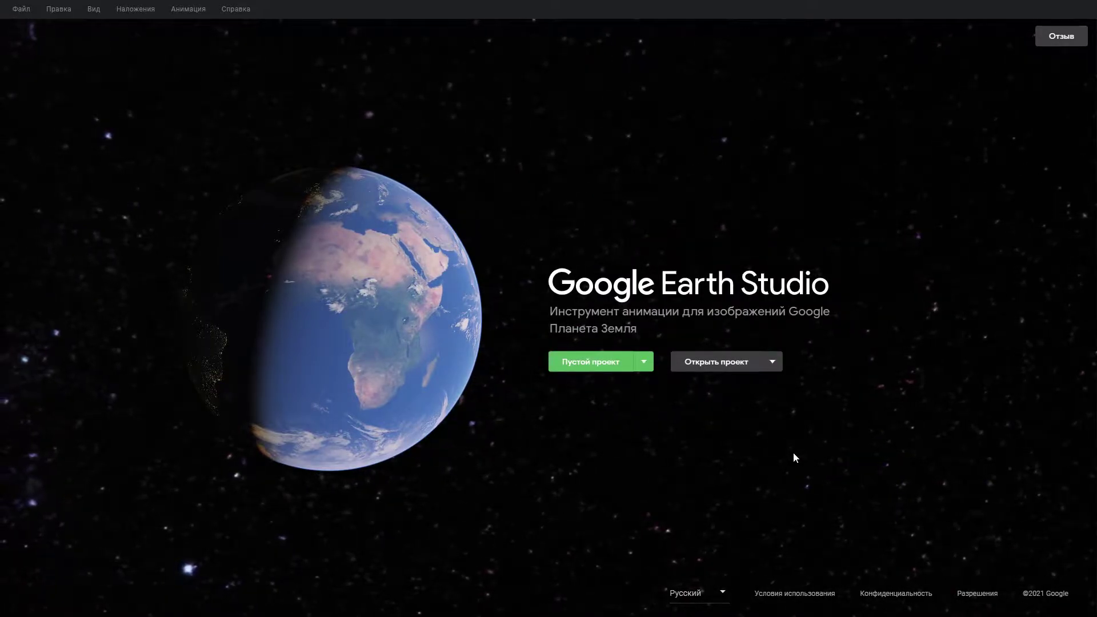
left_click(605, 363)
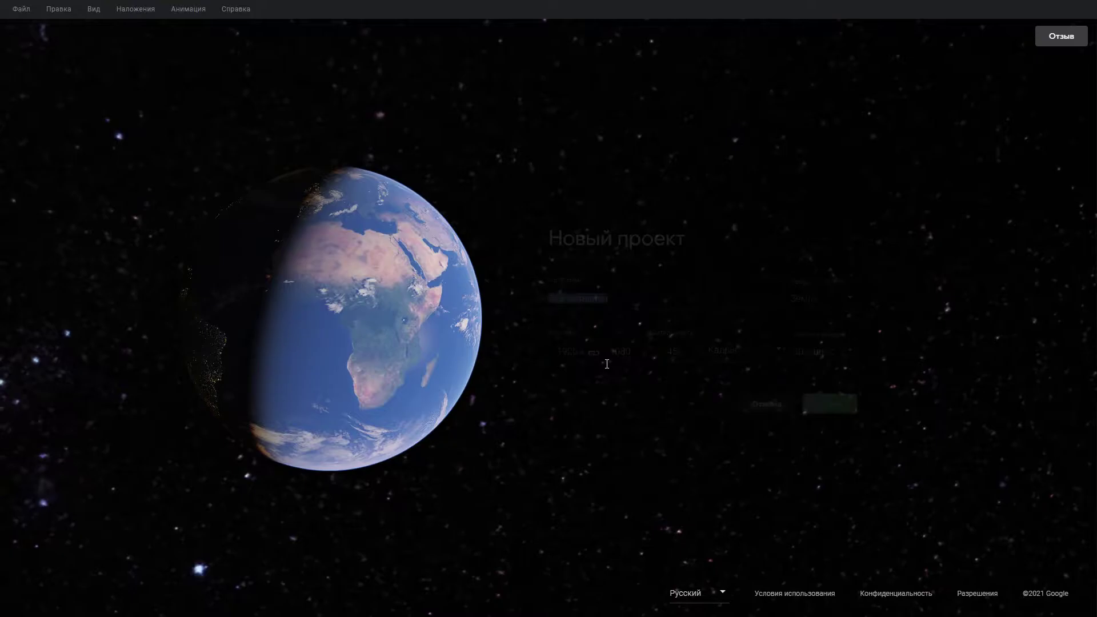
Create the Earth project 'тест' at 60 fps with 450 frames and open the editor
left_click(836, 352)
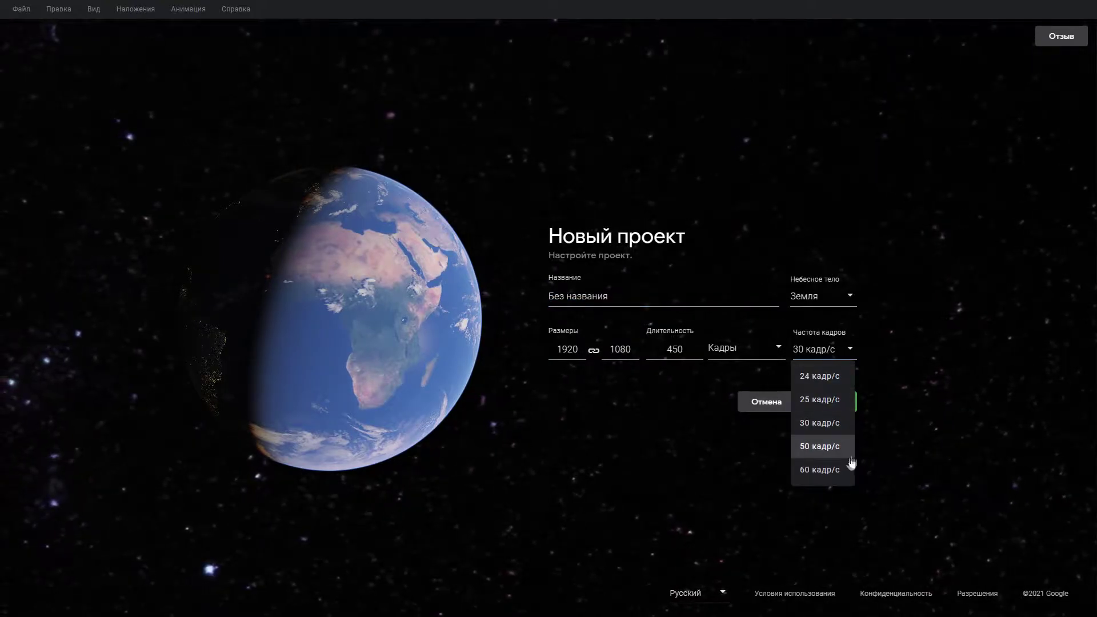
left_click(823, 467)
left_click(827, 294)
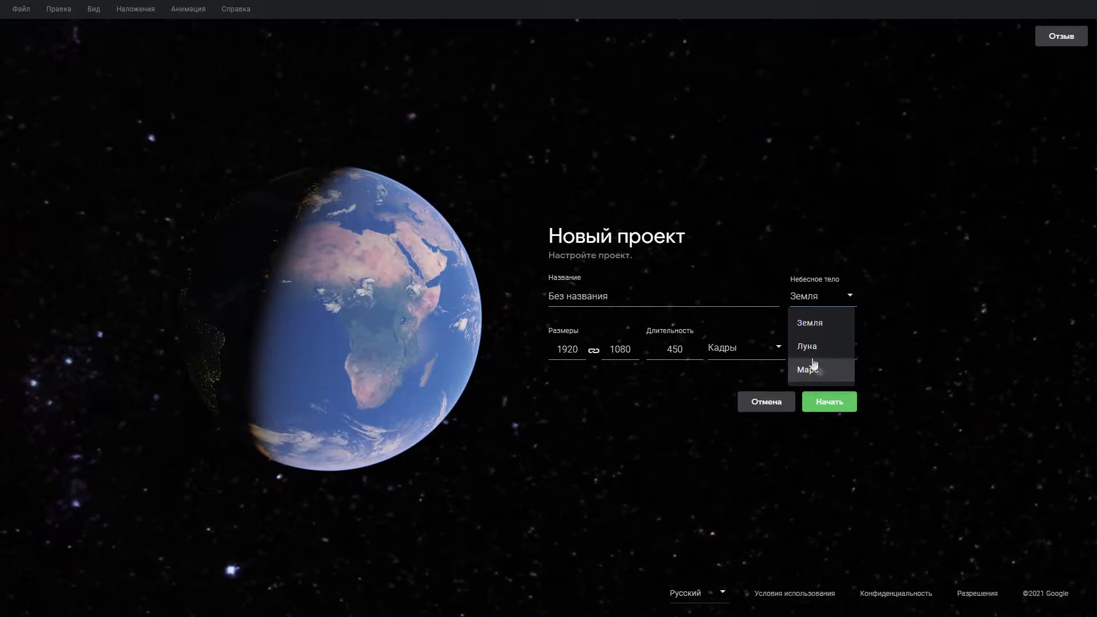
left_click(627, 304)
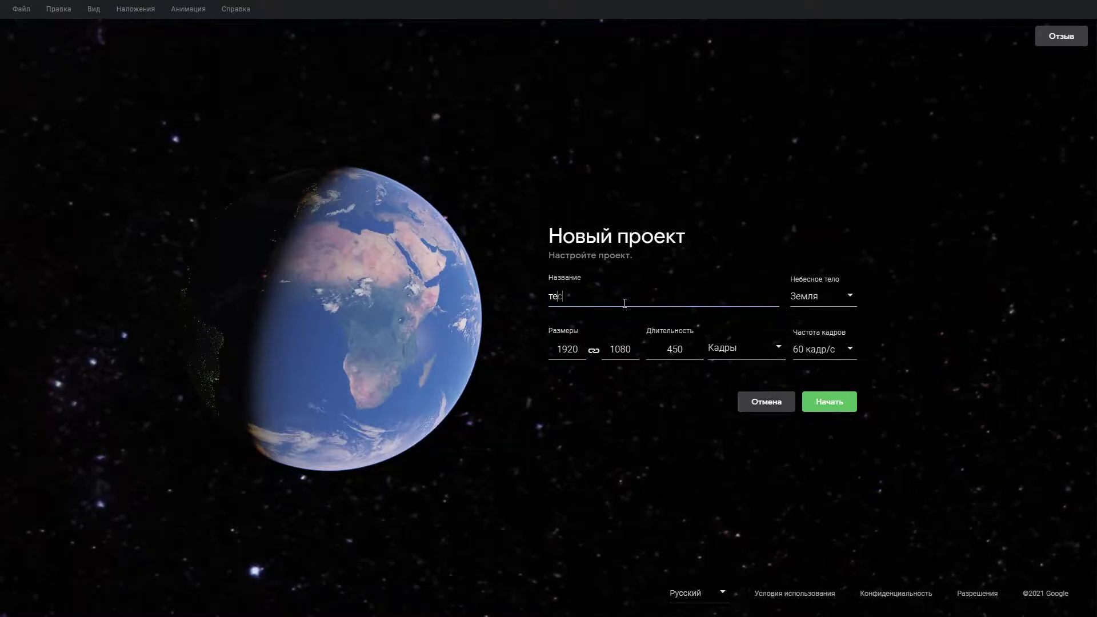
left_click(730, 361)
double_click(687, 361)
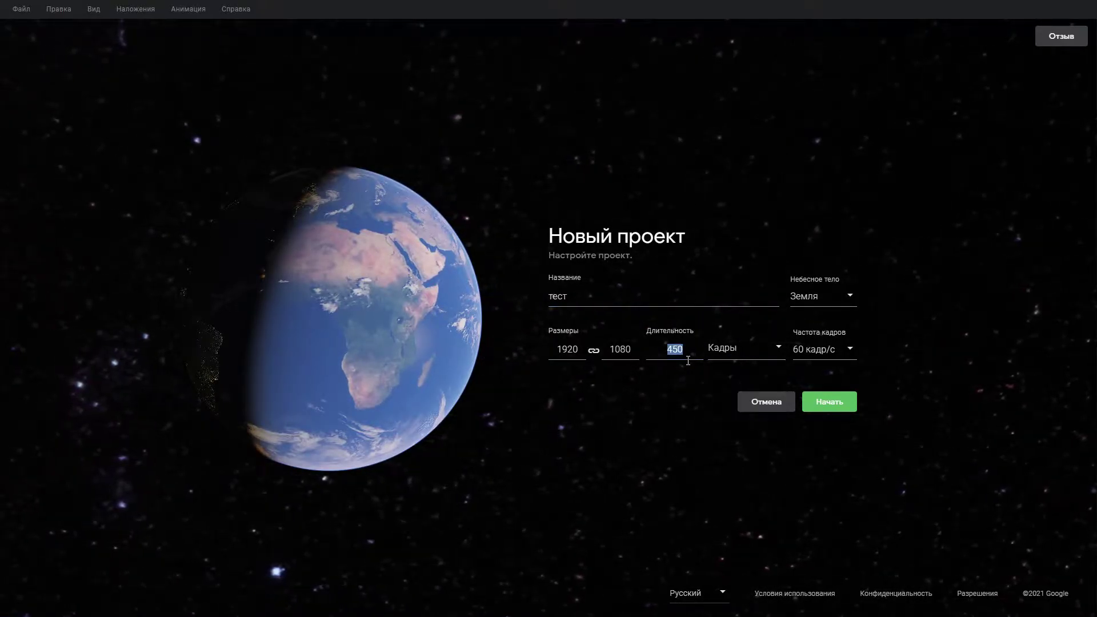
left_click(838, 408)
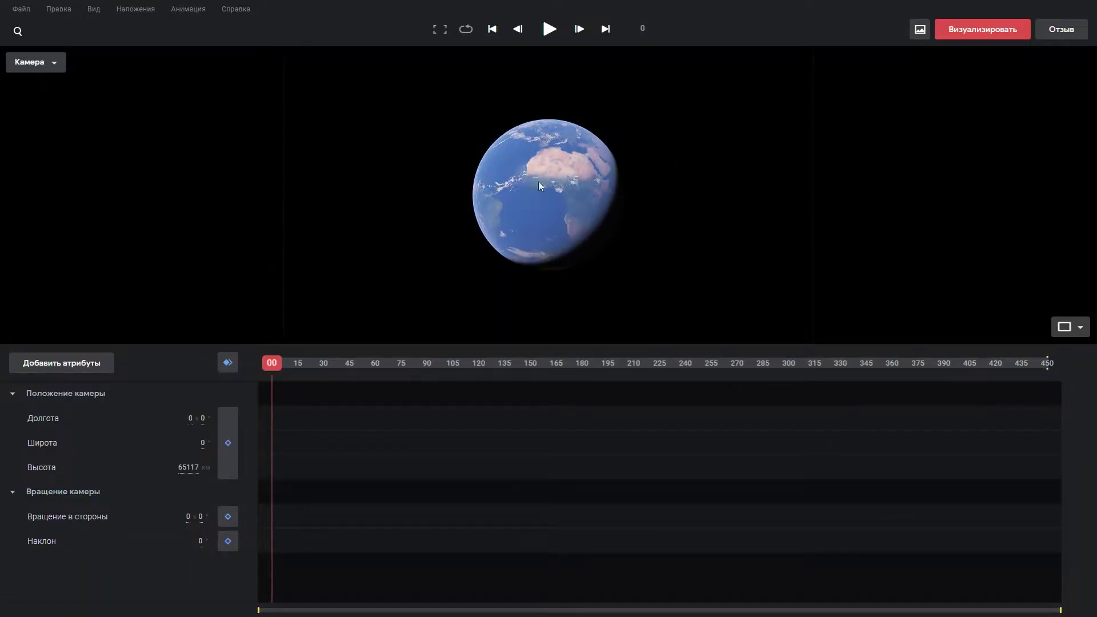
scroll(539, 186, "up", 3)
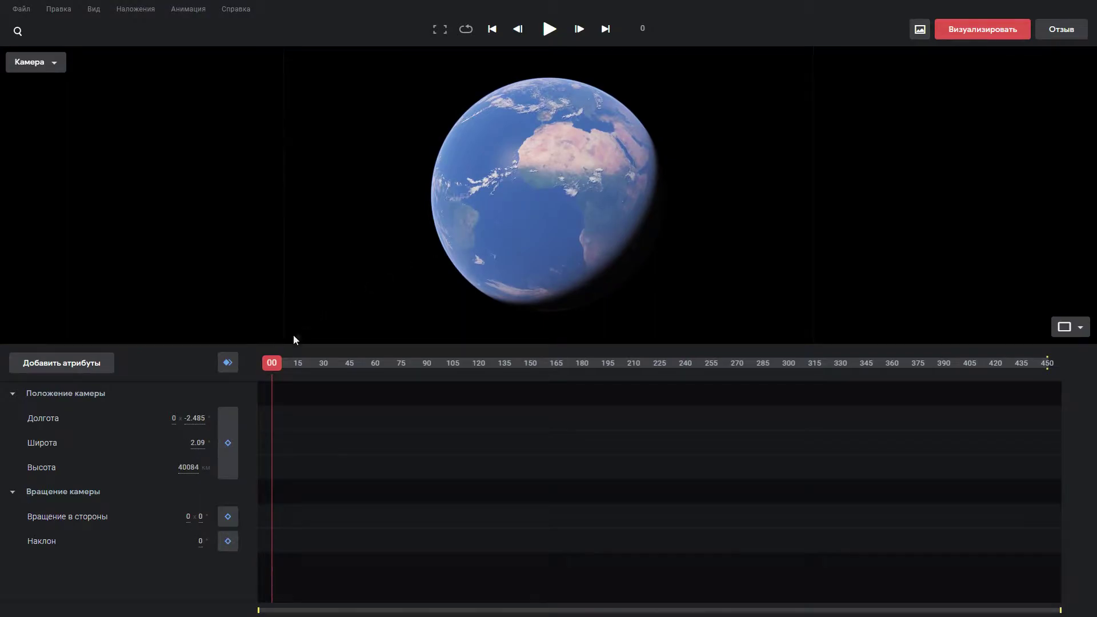
left_click_drag(293, 340, 544, 338)
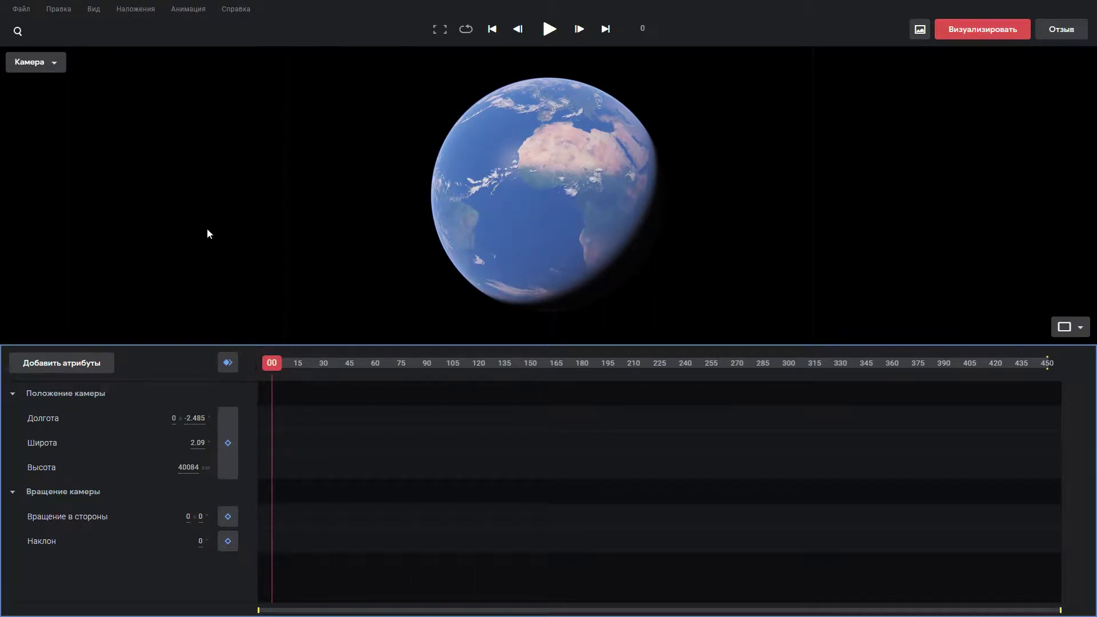
left_click(26, 10)
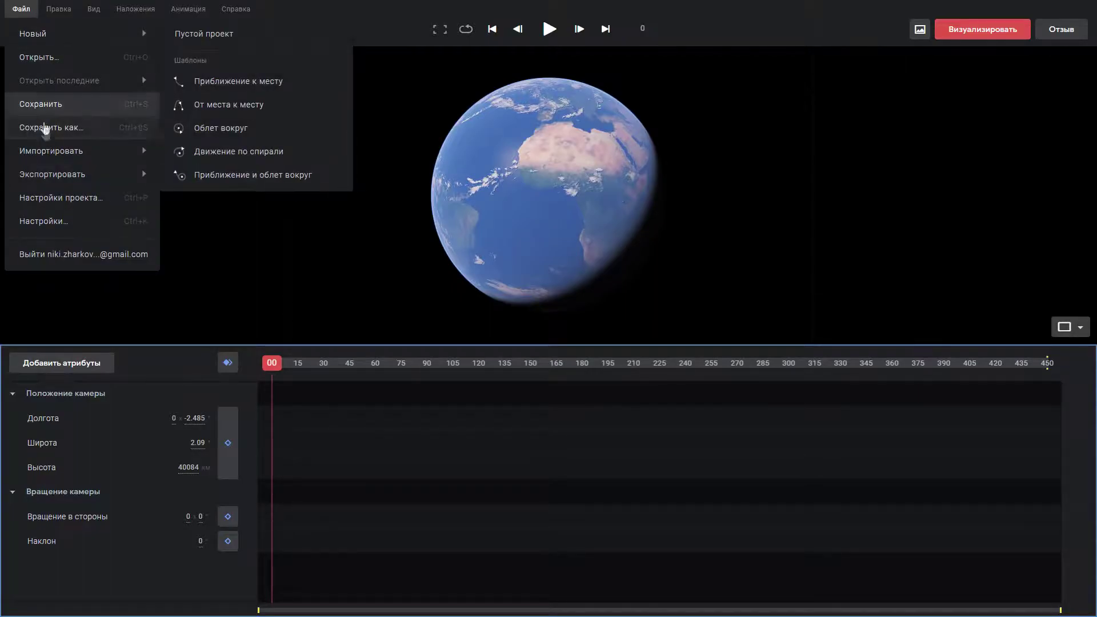
left_click(58, 223)
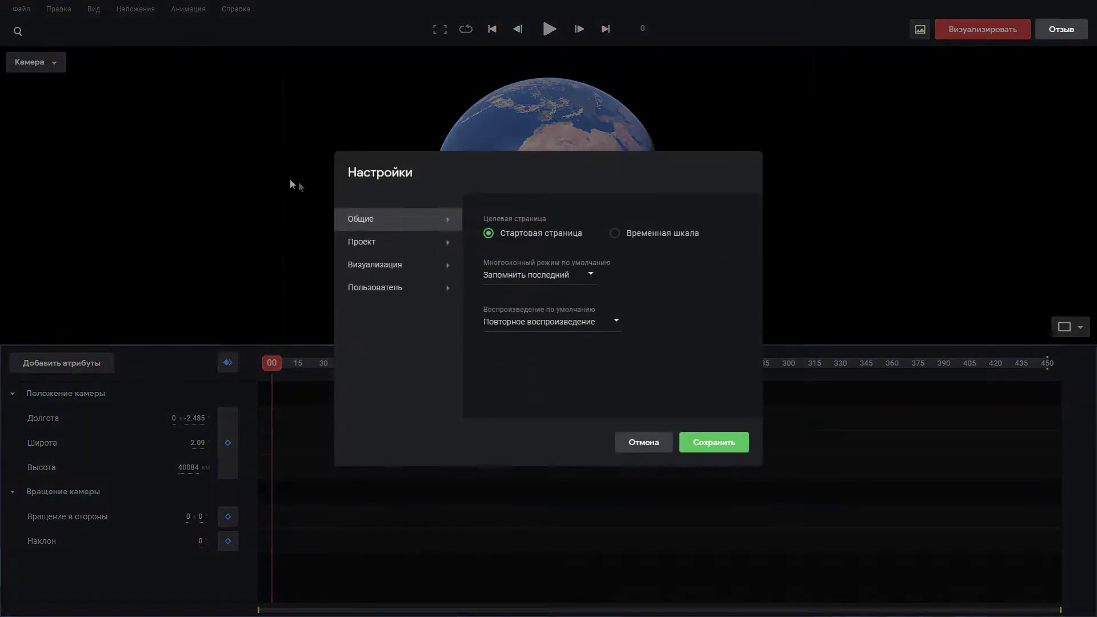
left_click(383, 265)
left_click(394, 247)
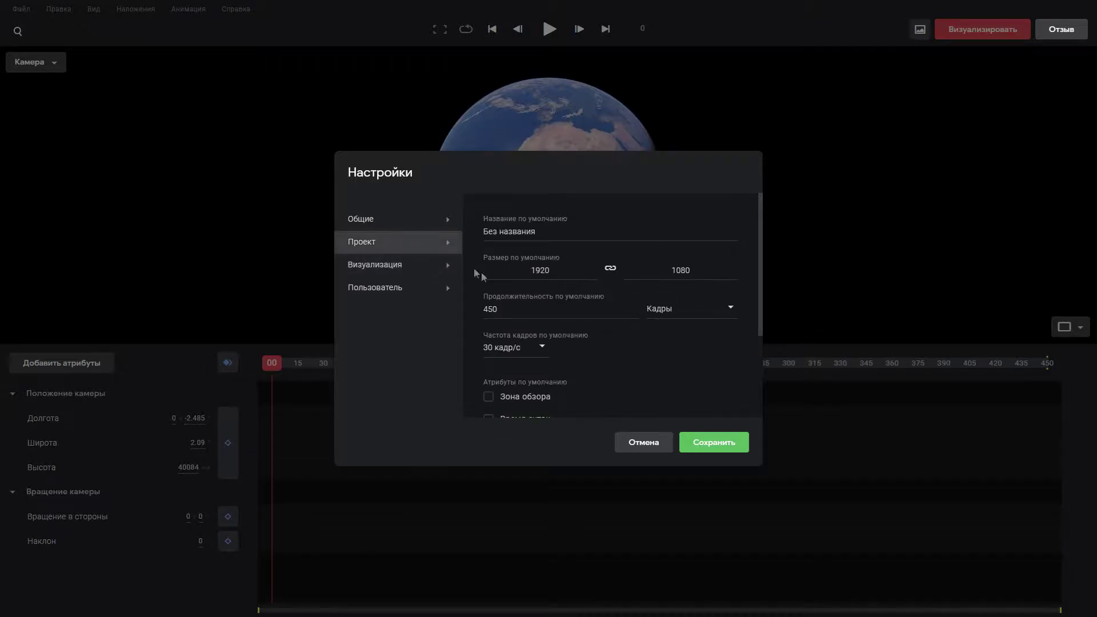
scroll(513, 353, "down", 2)
left_click(512, 234)
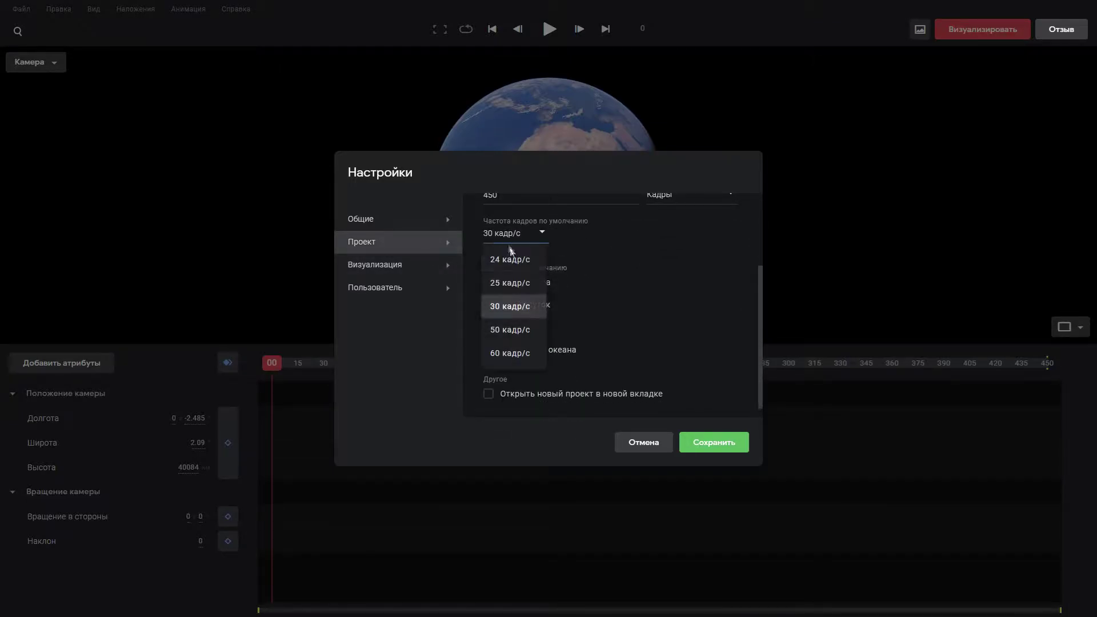
left_click(515, 350)
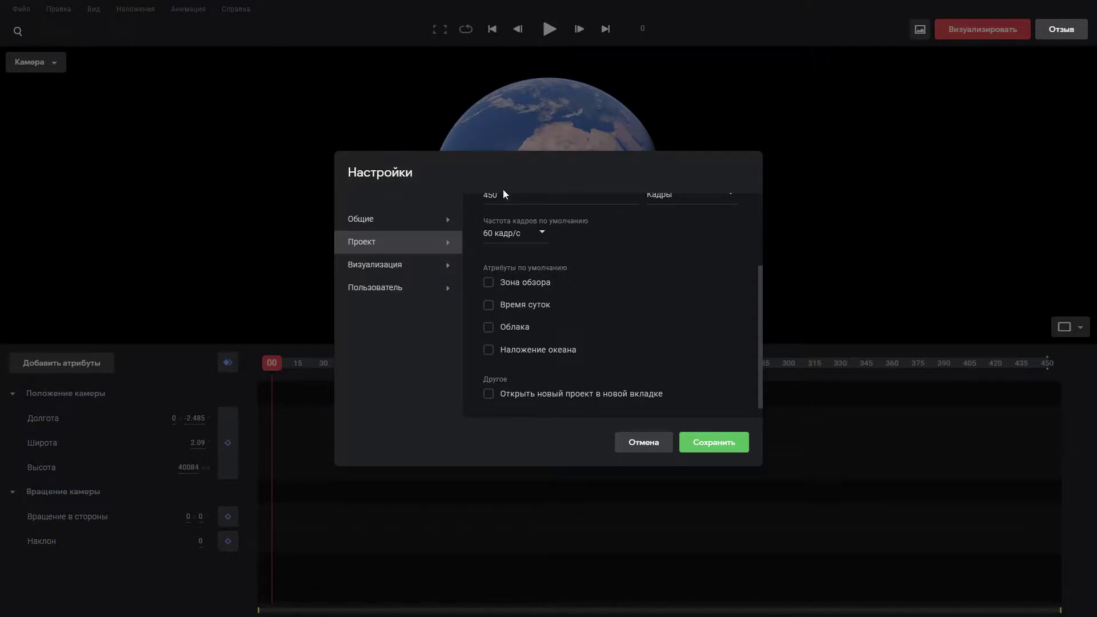
scroll(540, 240, "up", 2)
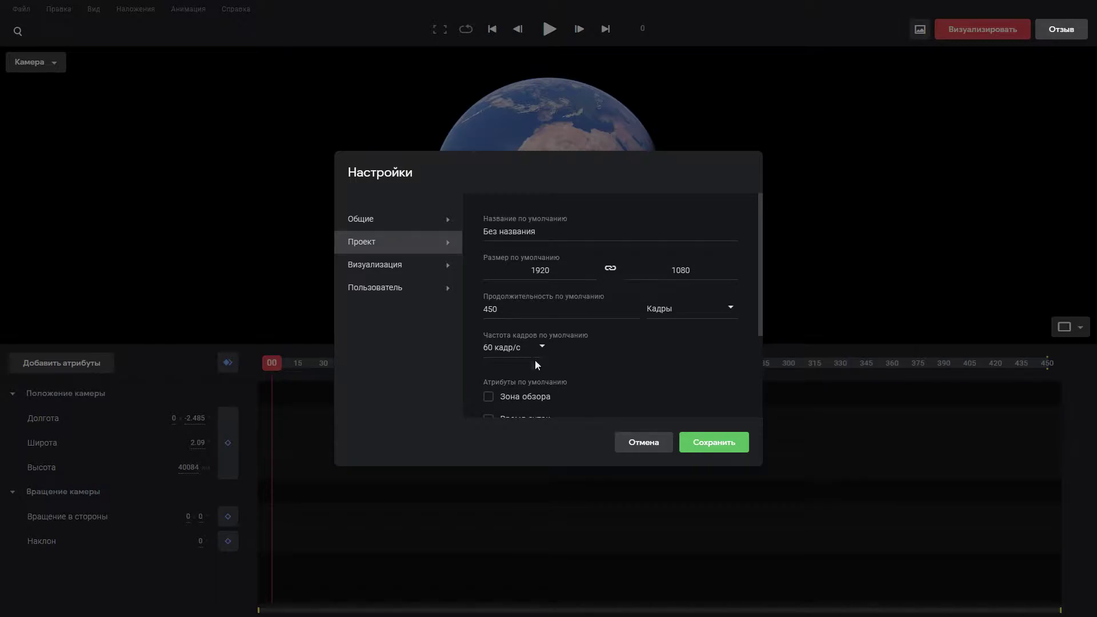
scroll(540, 349, "down", 3)
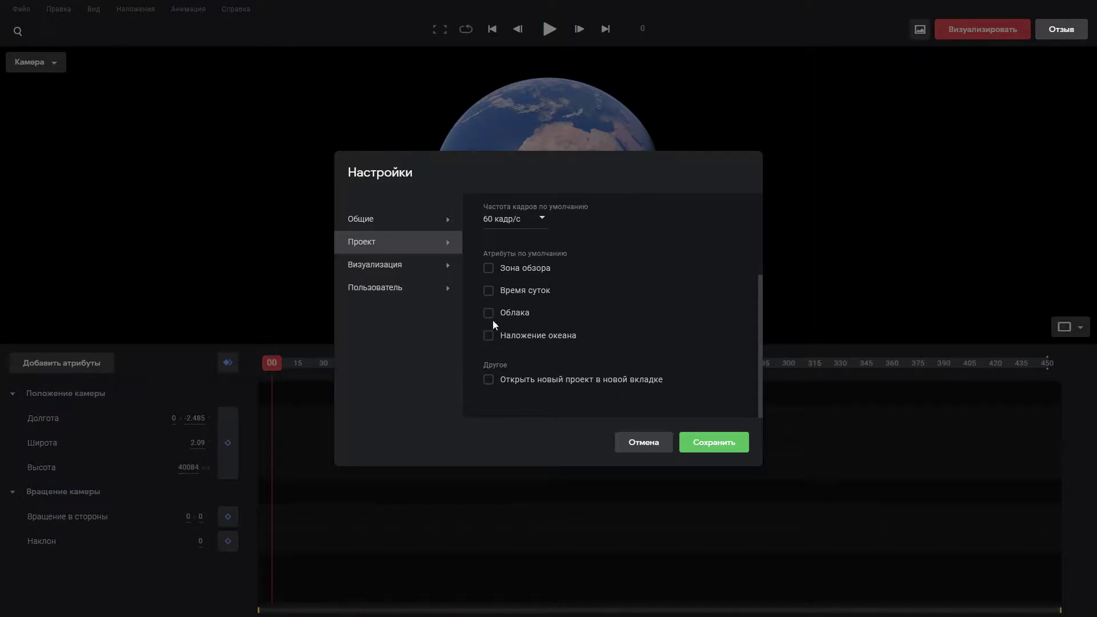
left_click(648, 444)
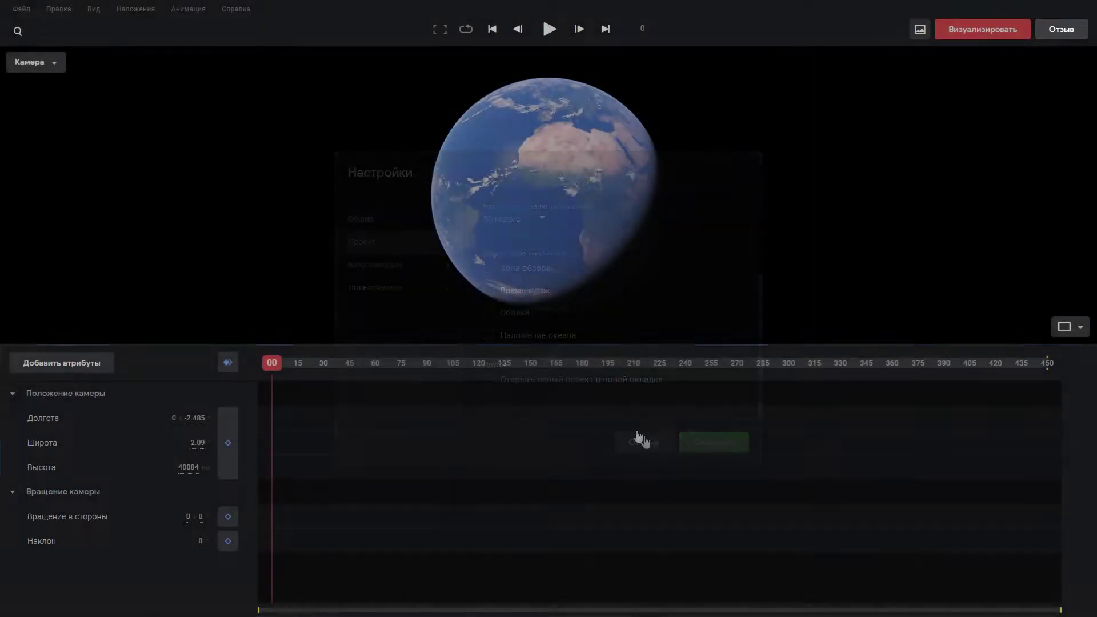
Frame Europe and North Africa on the globe and key all camera attributes at frame 0
left_click_drag(503, 269, 582, 181)
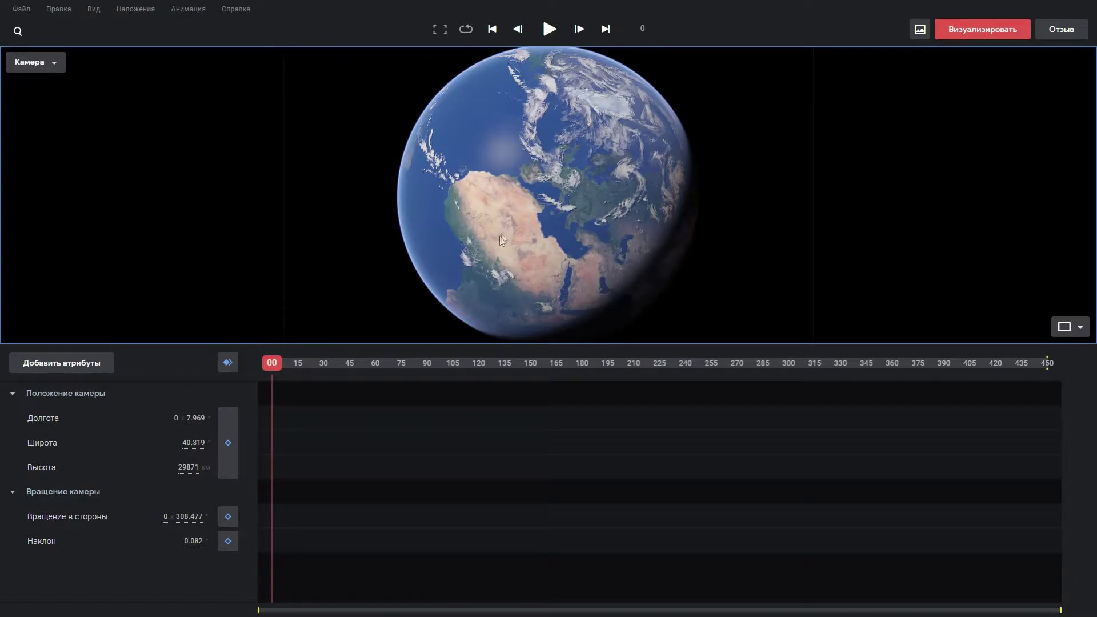
left_click_drag(459, 276, 550, 186)
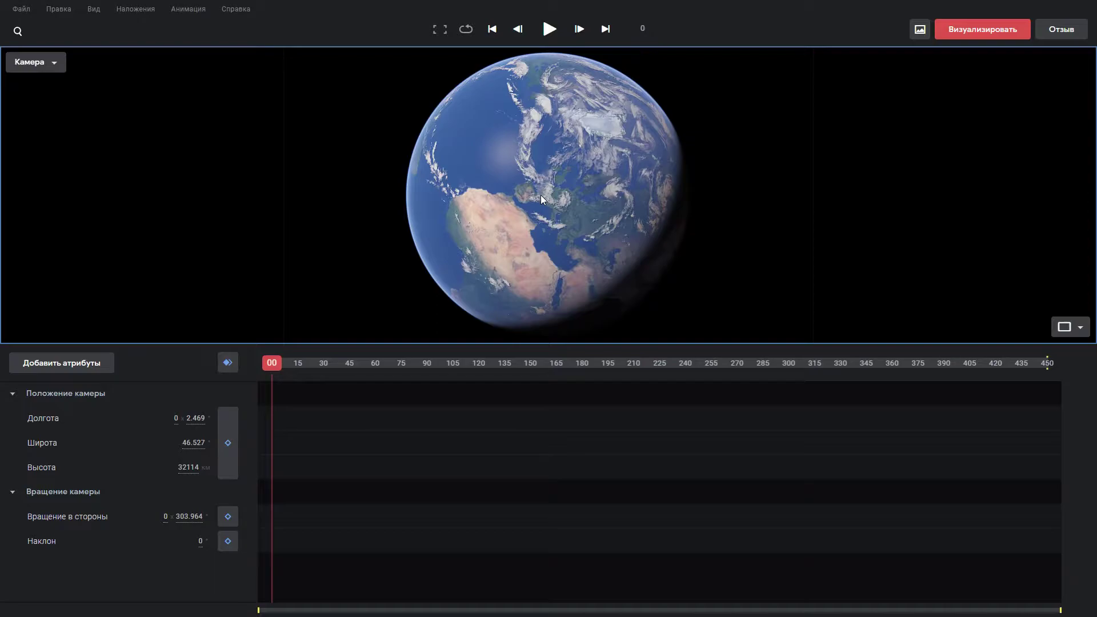
scroll(538, 194, "up", 5)
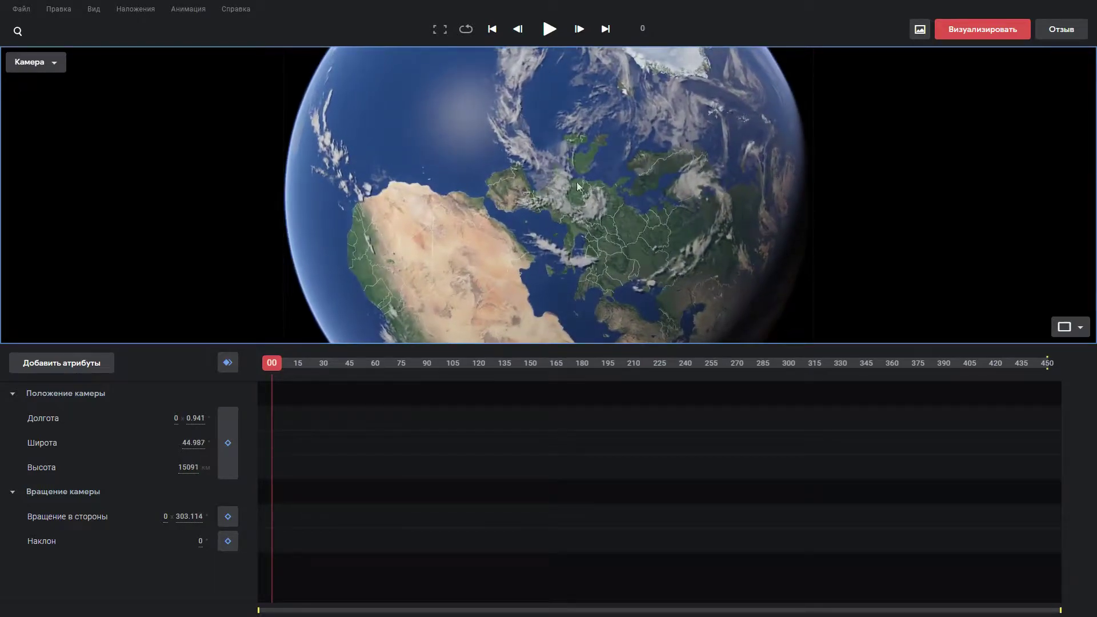
scroll(559, 194, "down", 5)
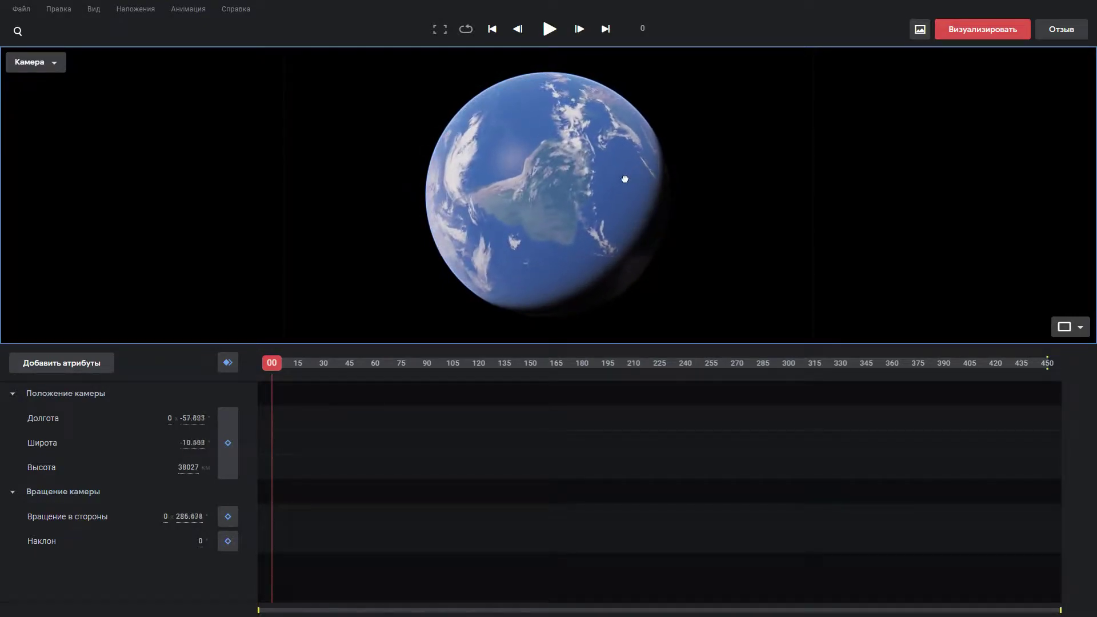
mouse_move(466, 158)
left_mouse_down()
mouse_move(432, 158)
mouse_move(632, 233)
left_mouse_up()
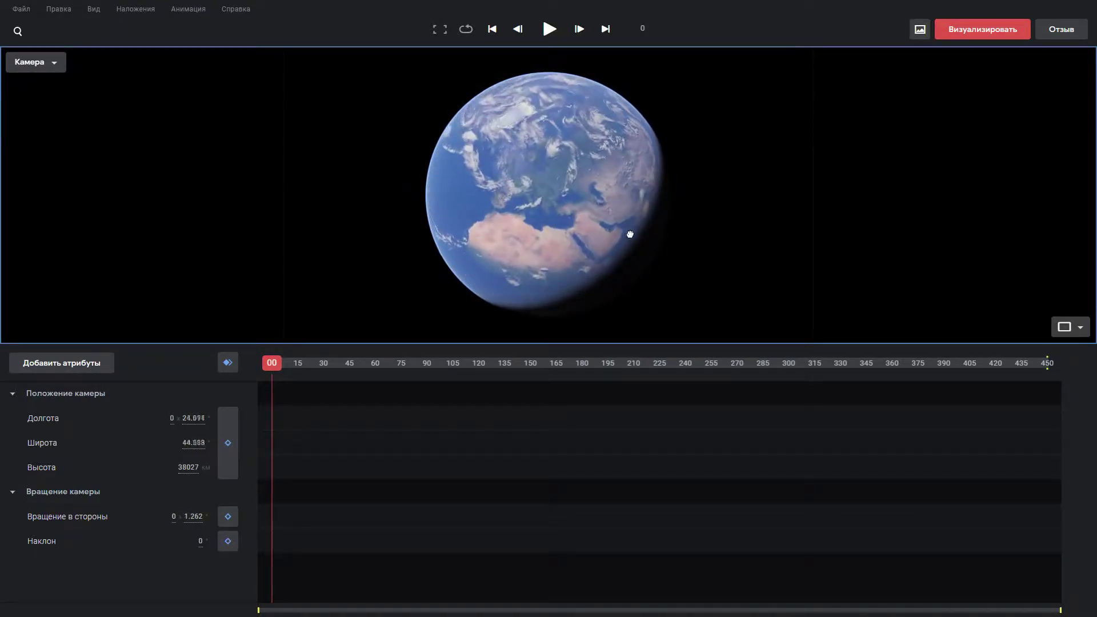
left_click(236, 366)
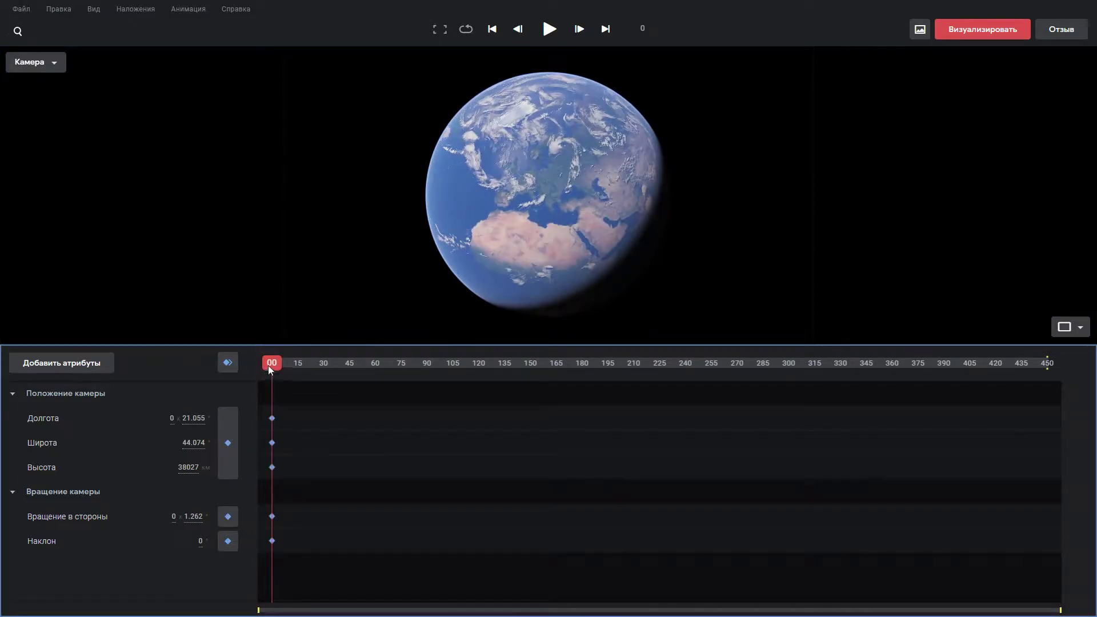
At frame 104, fly the camera to the Eiffel Tower and tilt it into a low view
left_click_drag(270, 362, 446, 366)
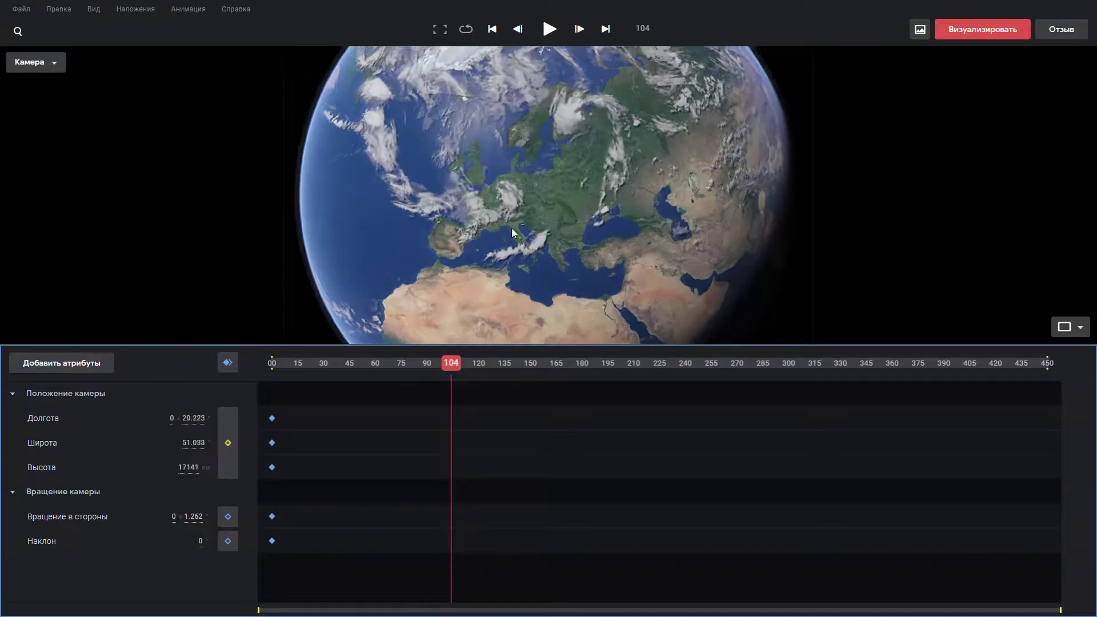
scroll(470, 184, "up", 10)
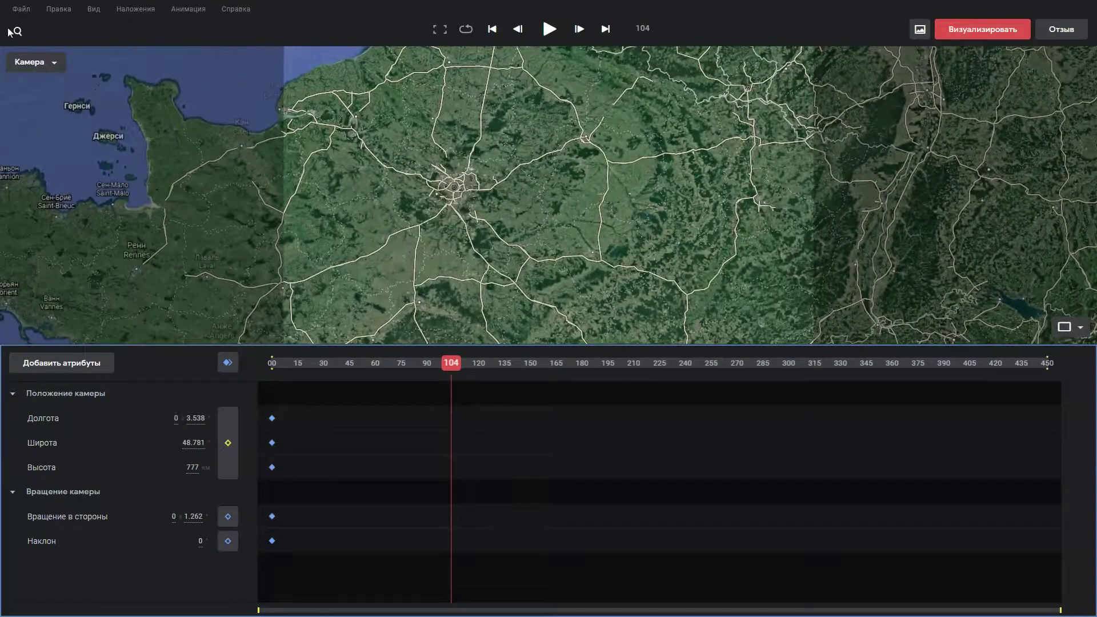
left_click(17, 31)
left_click(60, 57)
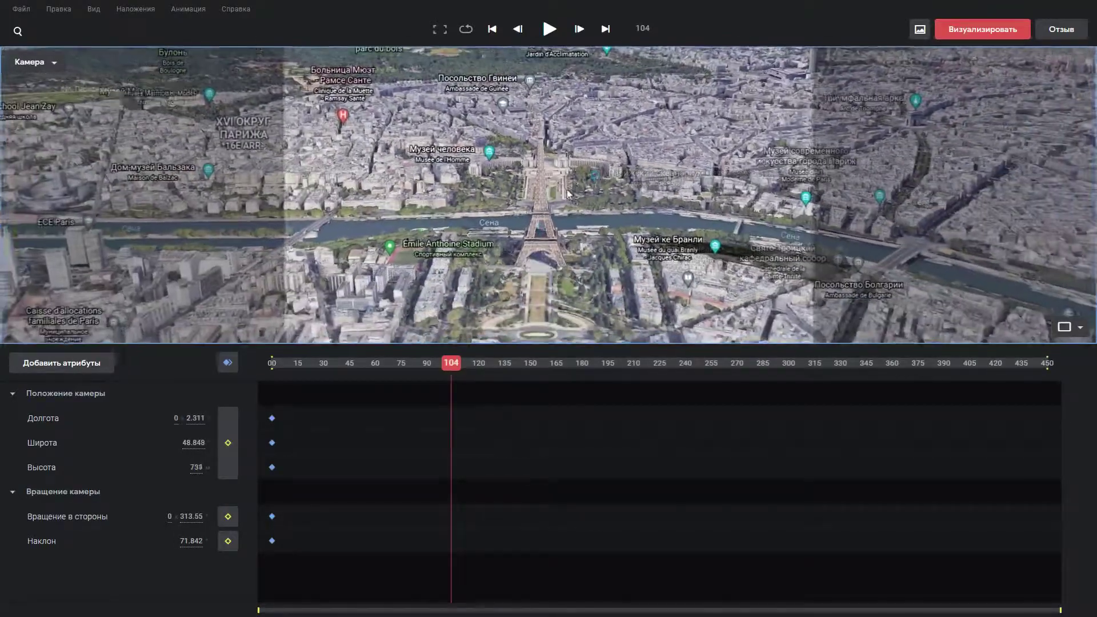
scroll(581, 184, "up", 5)
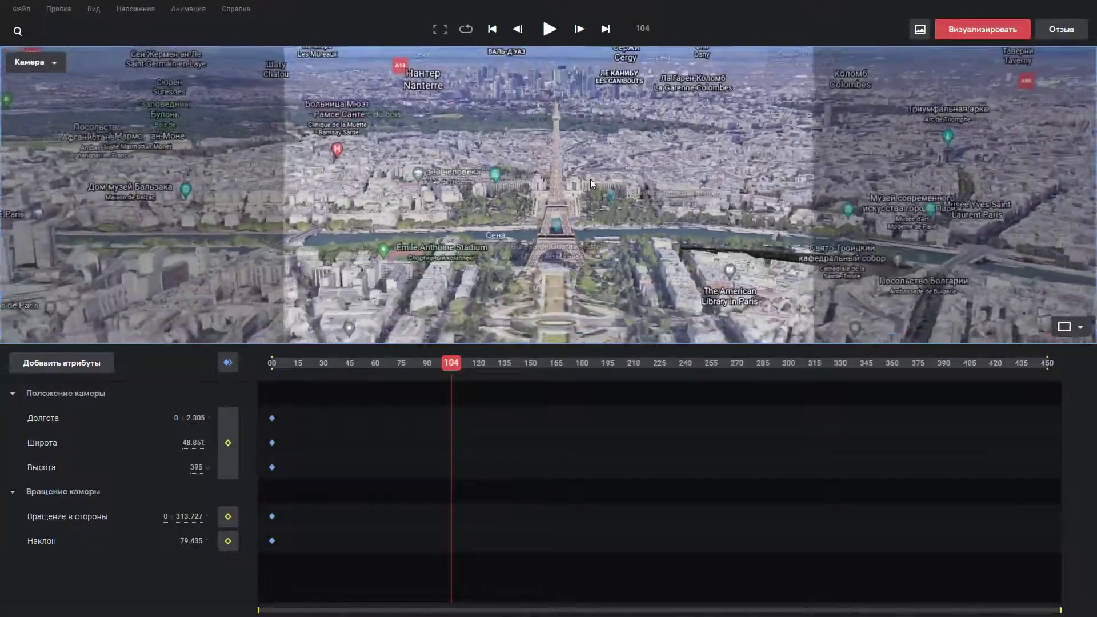
left_click_drag(591, 180, 591, 108)
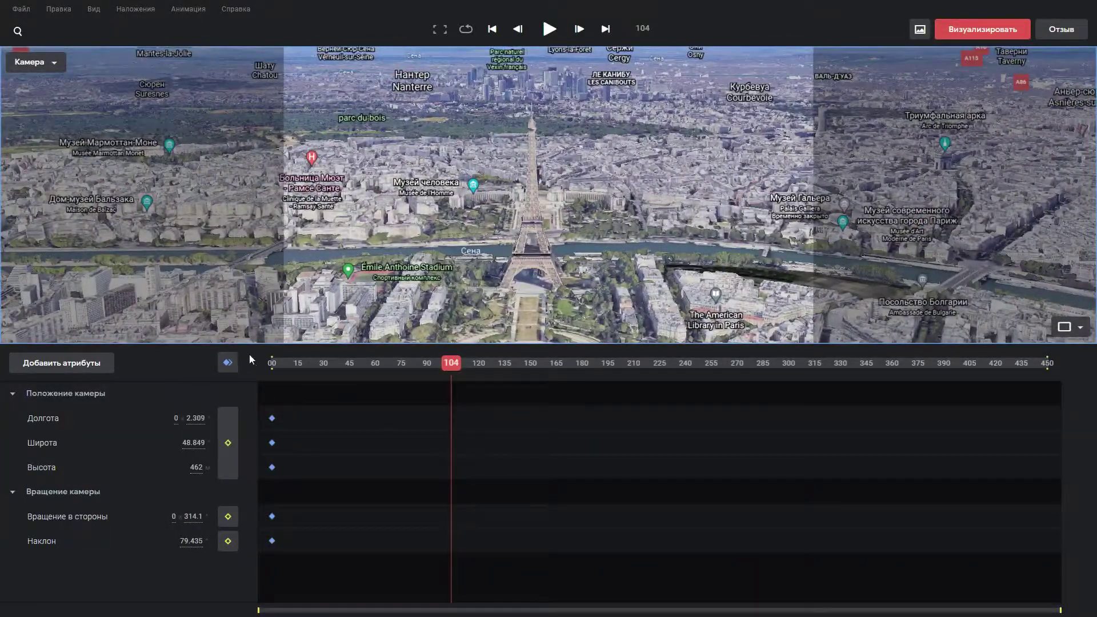
Scrub back to the start to preview the globe-to-Eiffel Tower fly-in
left_click_drag(455, 364, 440, 366)
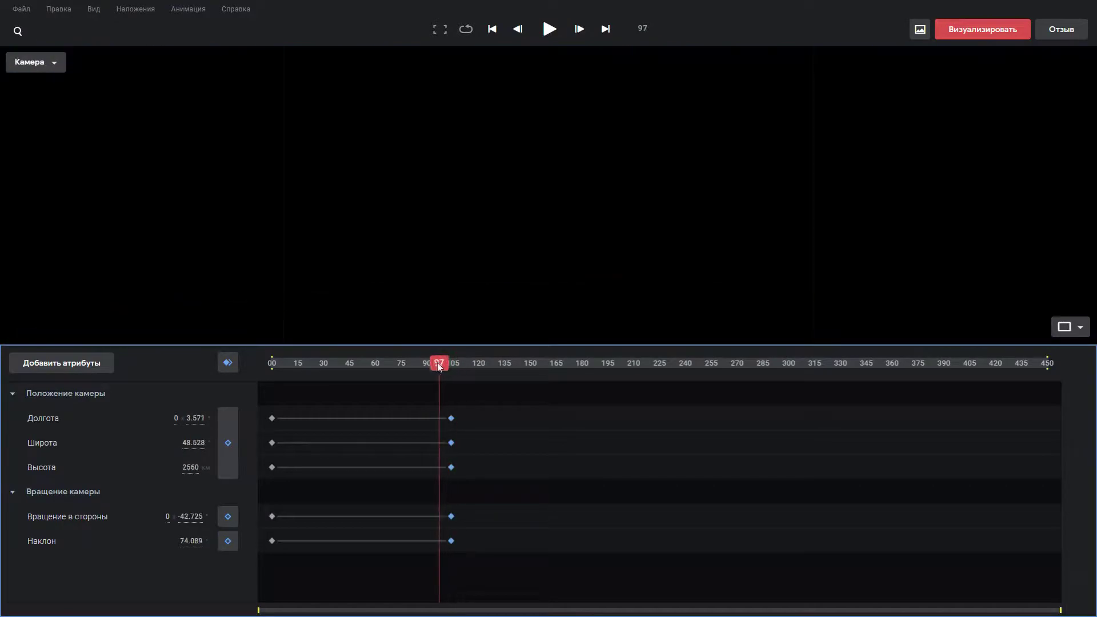
mouse_move(350, 368)
left_mouse_down()
mouse_move(279, 369)
mouse_move(355, 372)
left_mouse_up()
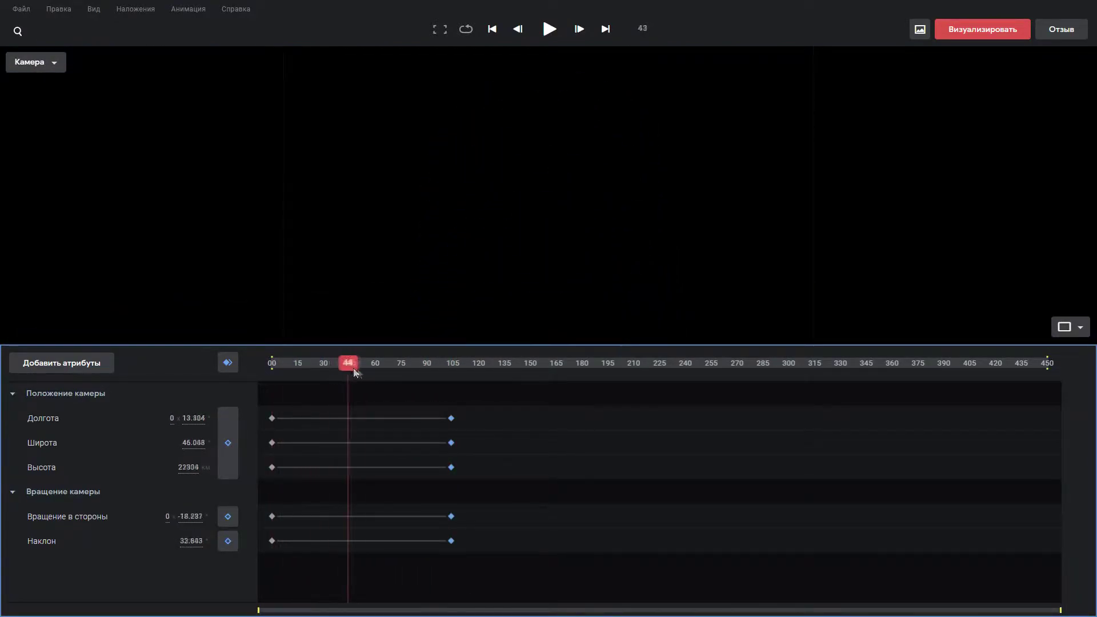
mouse_move(445, 379)
left_mouse_down()
mouse_move(456, 372)
mouse_move(263, 381)
mouse_move(319, 368)
left_mouse_up()
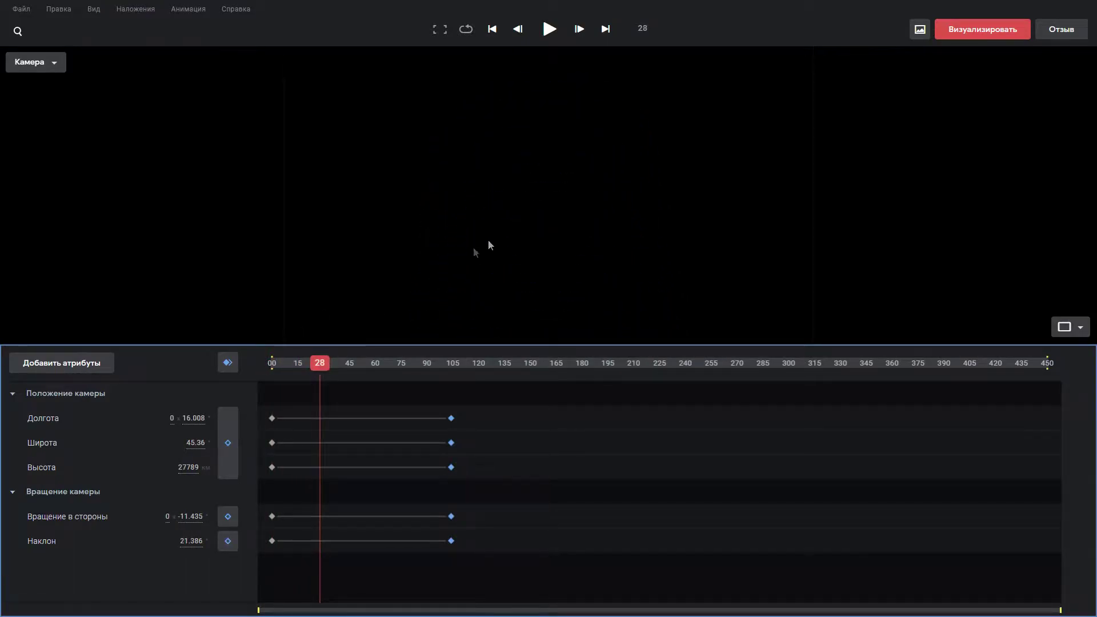
left_click(506, 249)
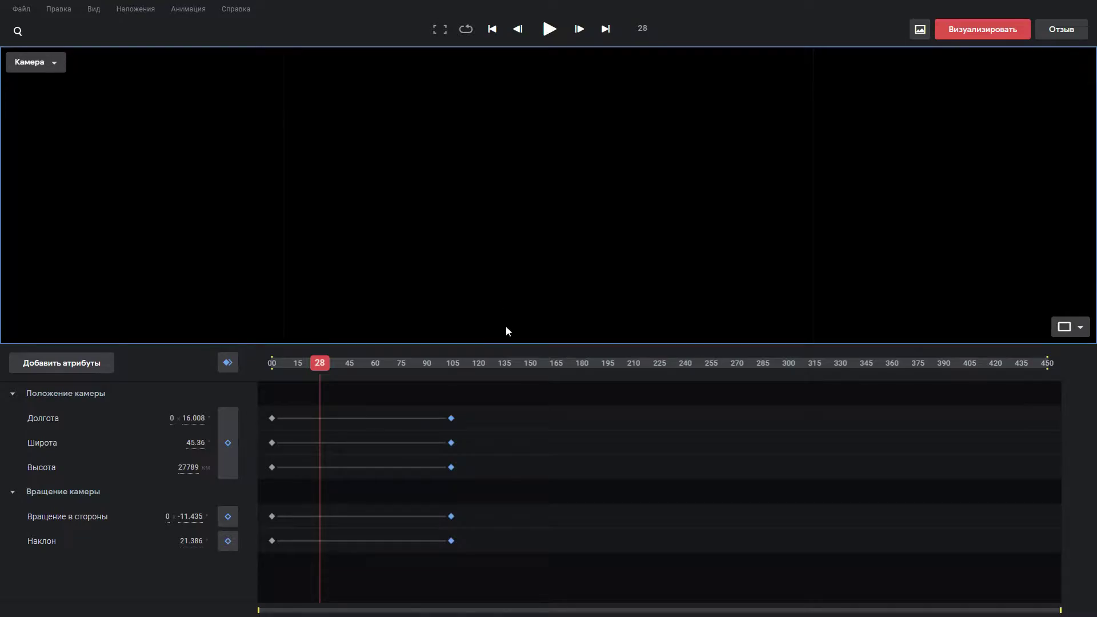
At frame 21, rotate and zoom the globe to about 11550 km, centred on Europe
left_click_drag(321, 372, 291, 369)
mouse_move(571, 172)
left_mouse_down()
mouse_move(576, 231)
mouse_move(529, 238)
mouse_move(540, 236)
left_mouse_up()
scroll(526, 237, "up", 3)
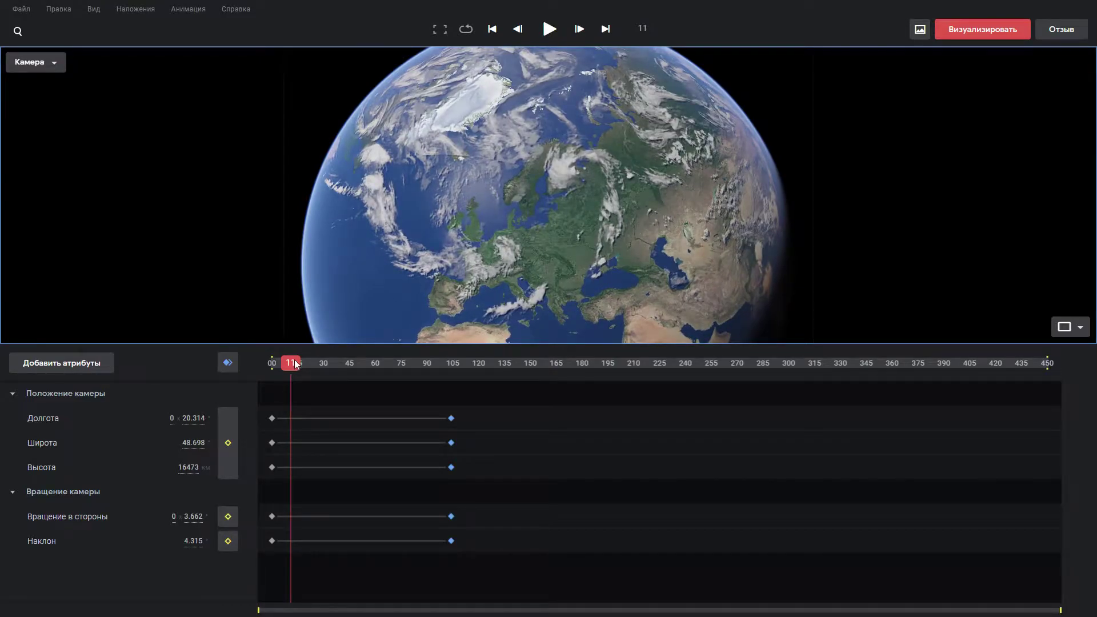
left_click_drag(291, 363, 337, 364)
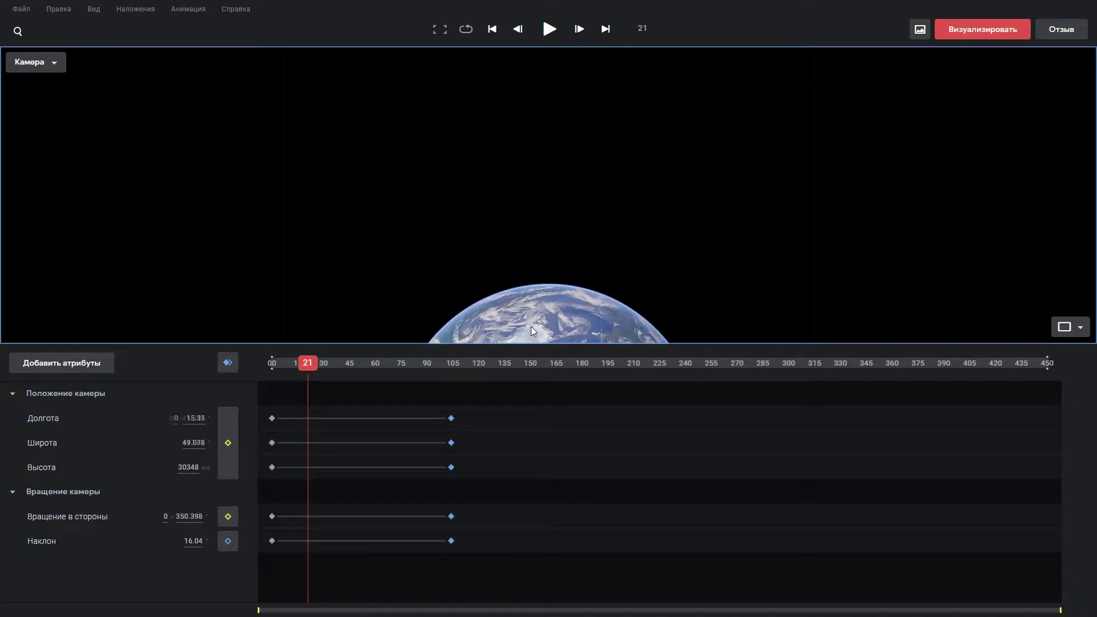
left_click_drag(537, 330, 552, 209)
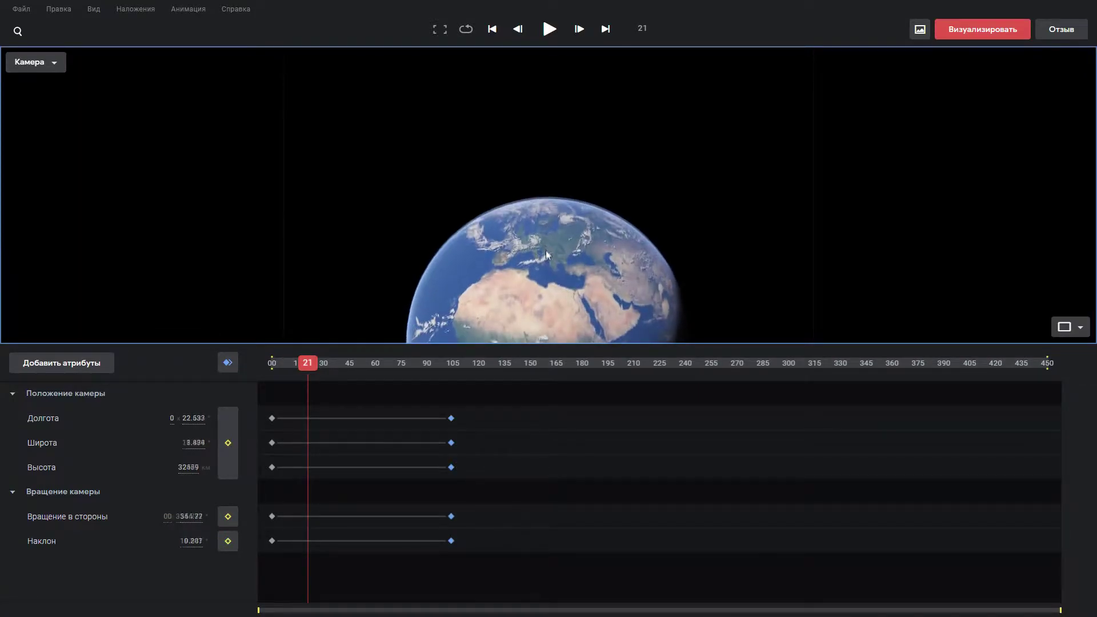
scroll(543, 244, "up", 5)
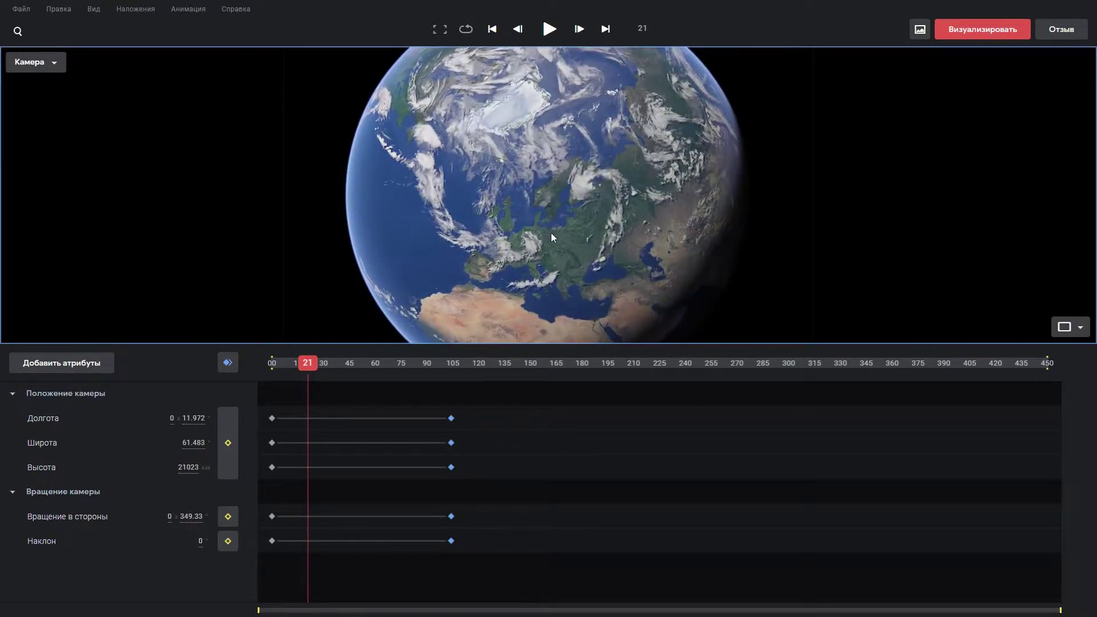
scroll(551, 232, "up", 5)
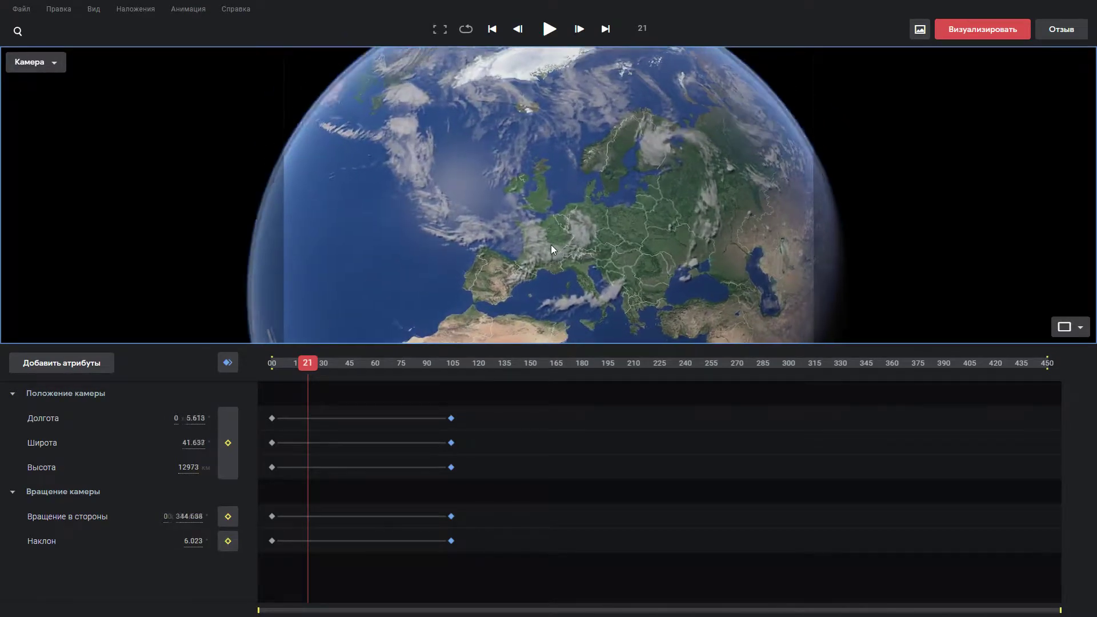
scroll(551, 245, "up", 5)
scroll(536, 246, "down", 5)
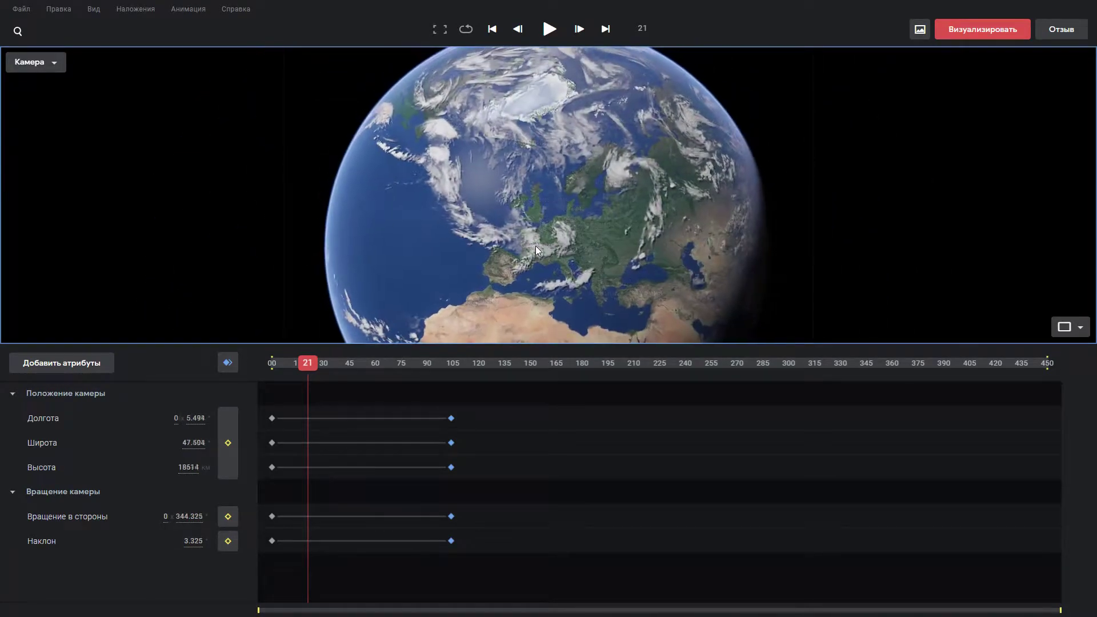
scroll(536, 246, "up", 3)
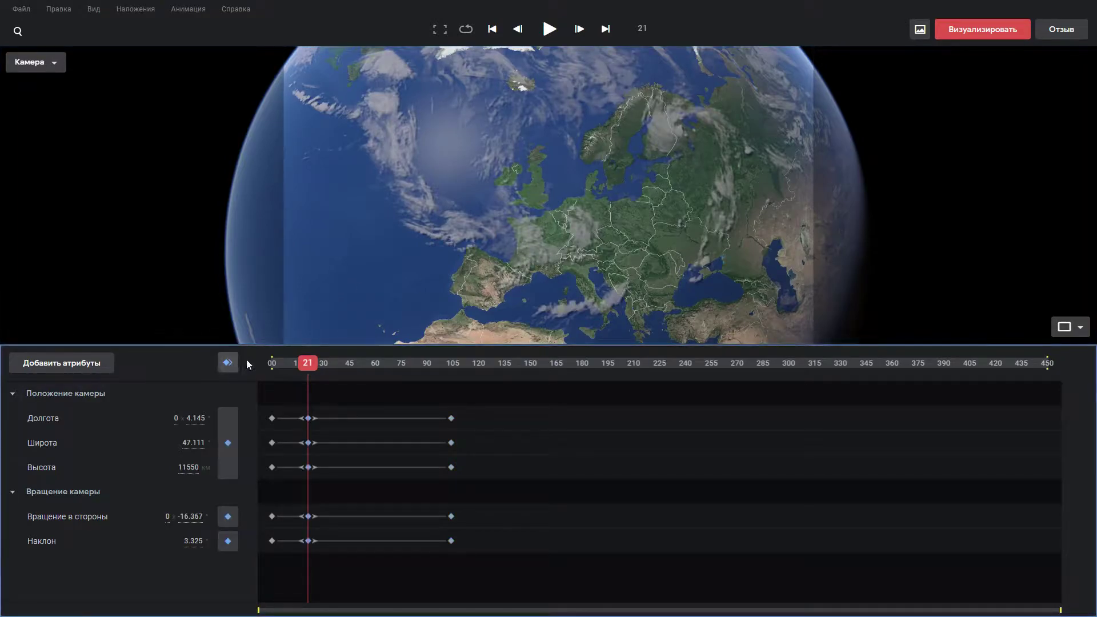
Key progressively closer views of Paris at frames 43, 56, 70 and 84, then preview
left_click_drag(307, 367, 346, 366)
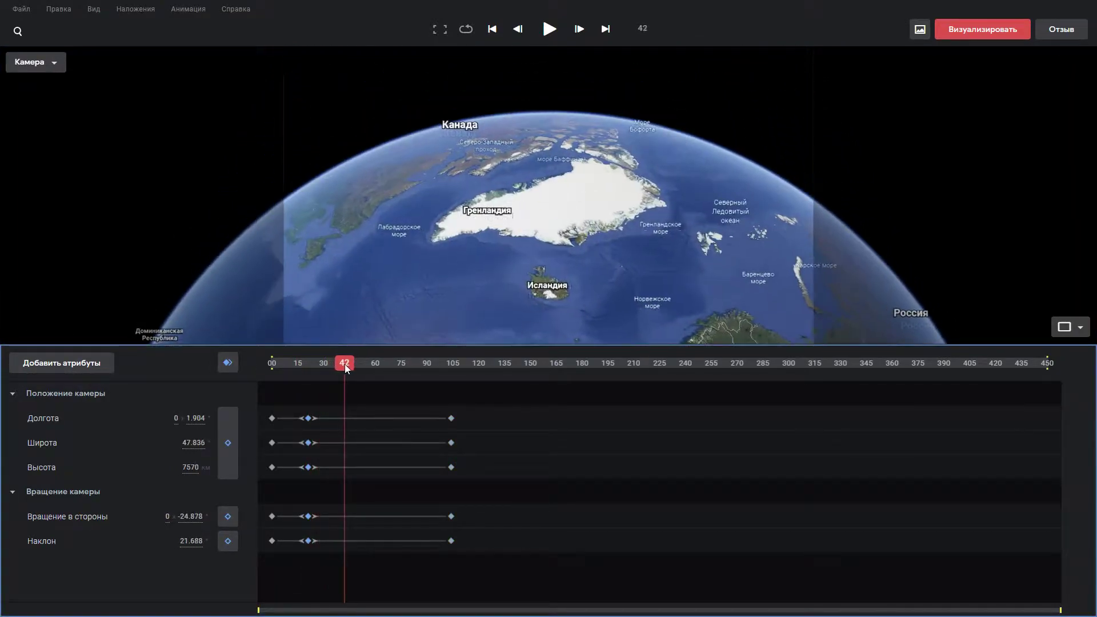
left_click_drag(592, 279, 562, 147)
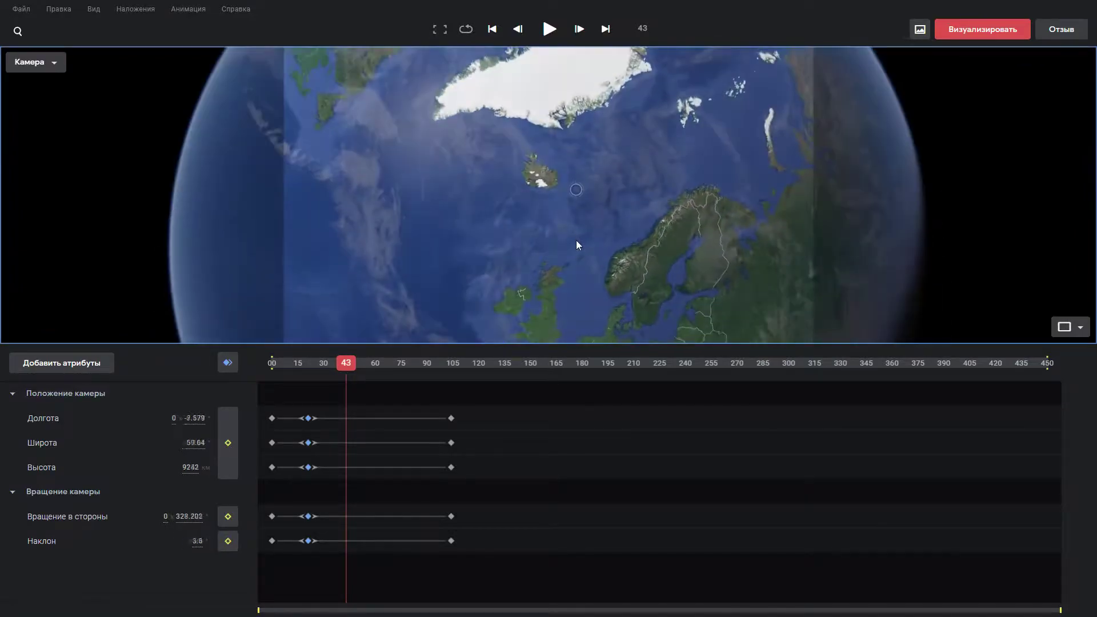
scroll(526, 225, "up", 5)
scroll(530, 236, "up", 3)
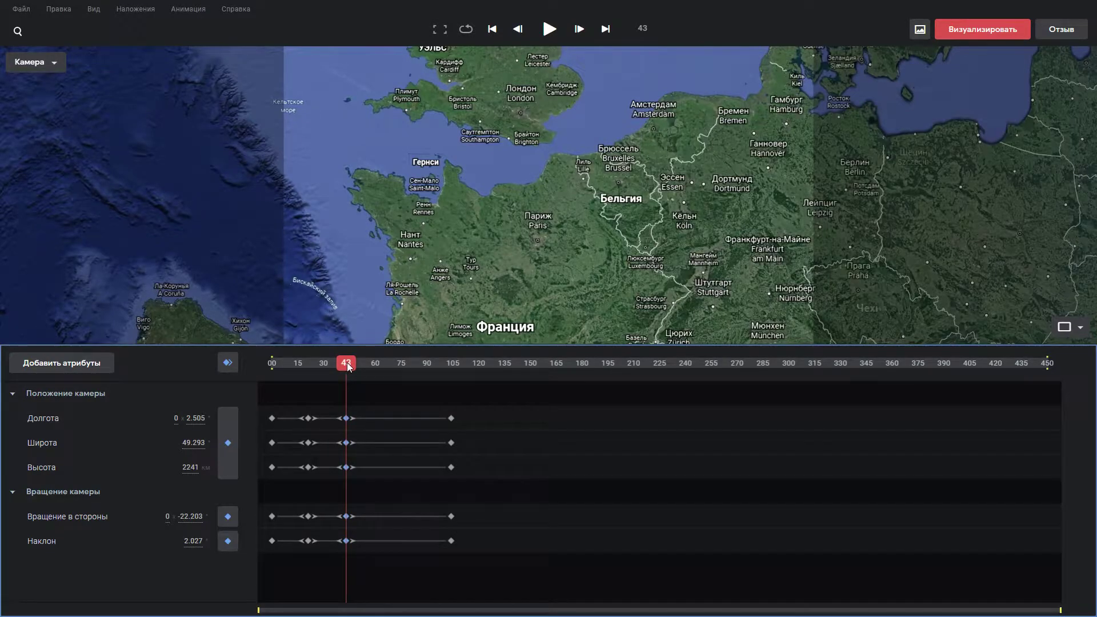
left_click_drag(348, 371, 369, 366)
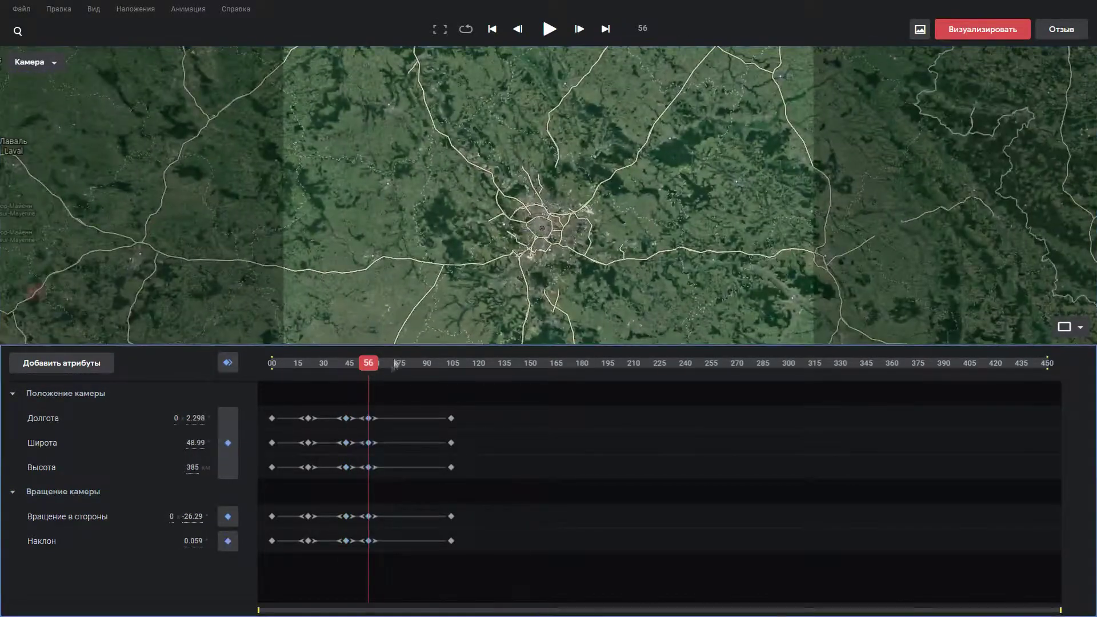
left_click(393, 363)
scroll(468, 221, "up", 10)
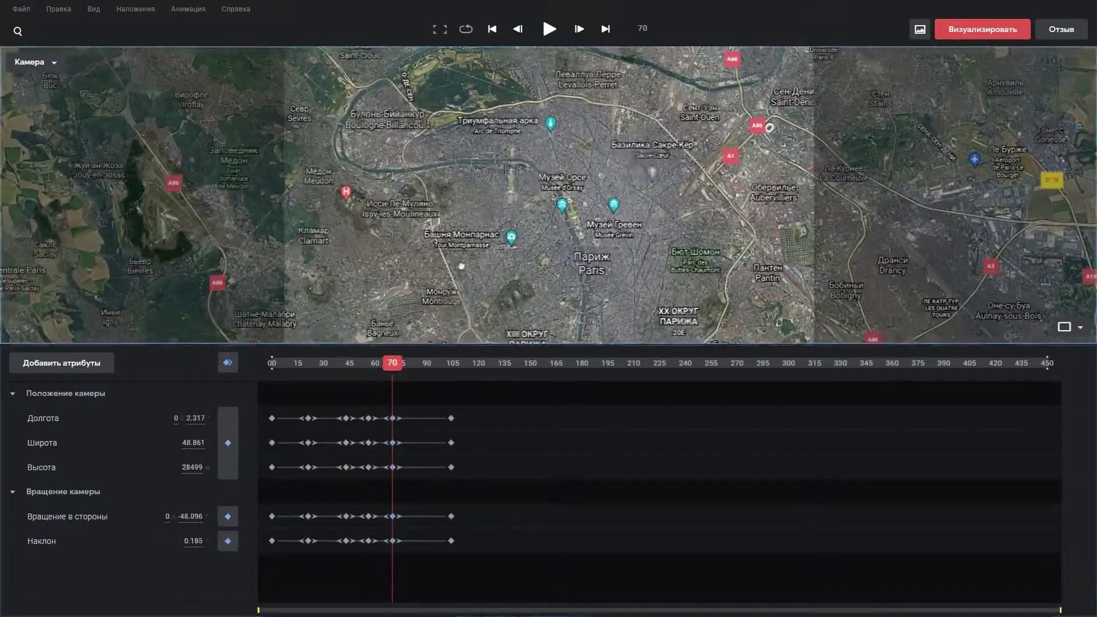
scroll(468, 221, "up", 5)
left_click_drag(393, 364, 419, 370)
scroll(492, 231, "down", 3)
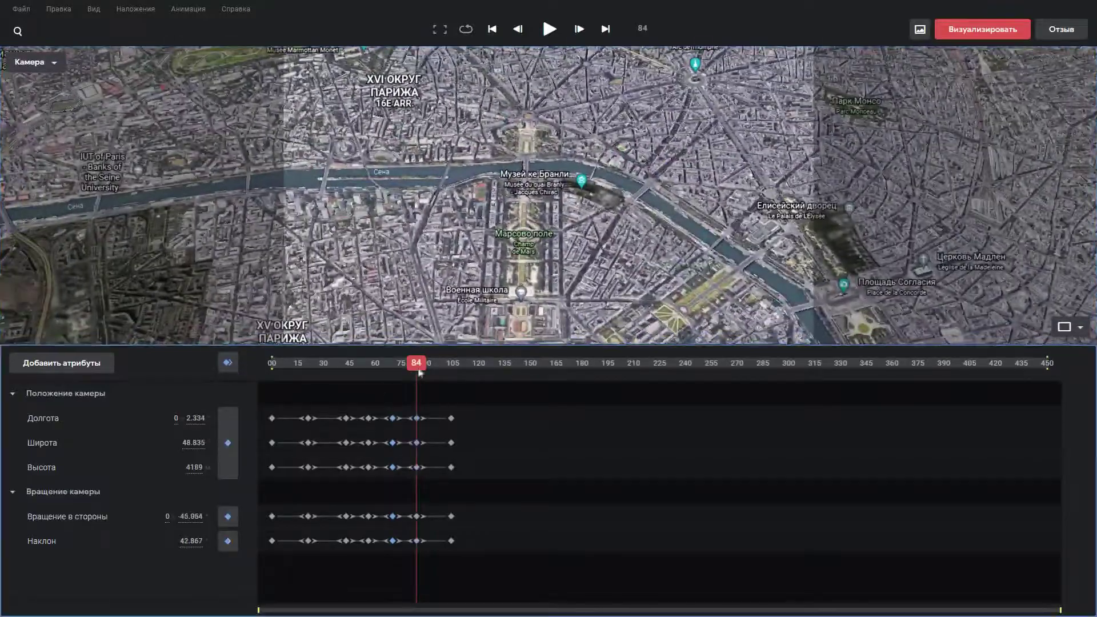
left_click_drag(420, 372, 453, 367)
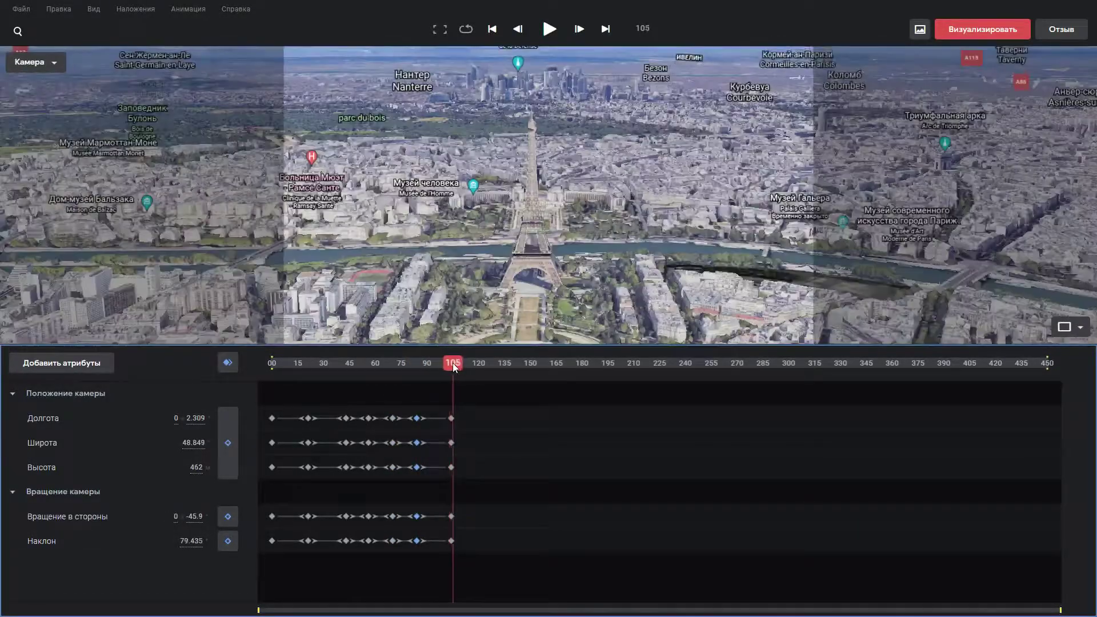
left_click_drag(453, 367, 274, 371)
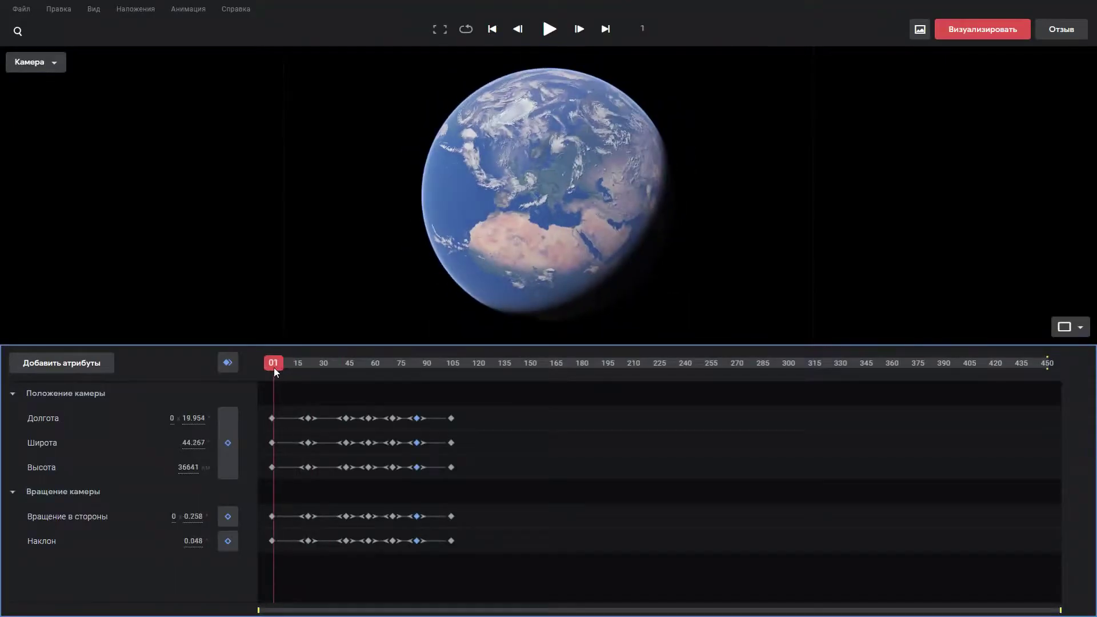
Scrub from frame 1 through frame 104 and beyond to preview the flight to the Eiffel Tower
left_click_drag(273, 368, 458, 379)
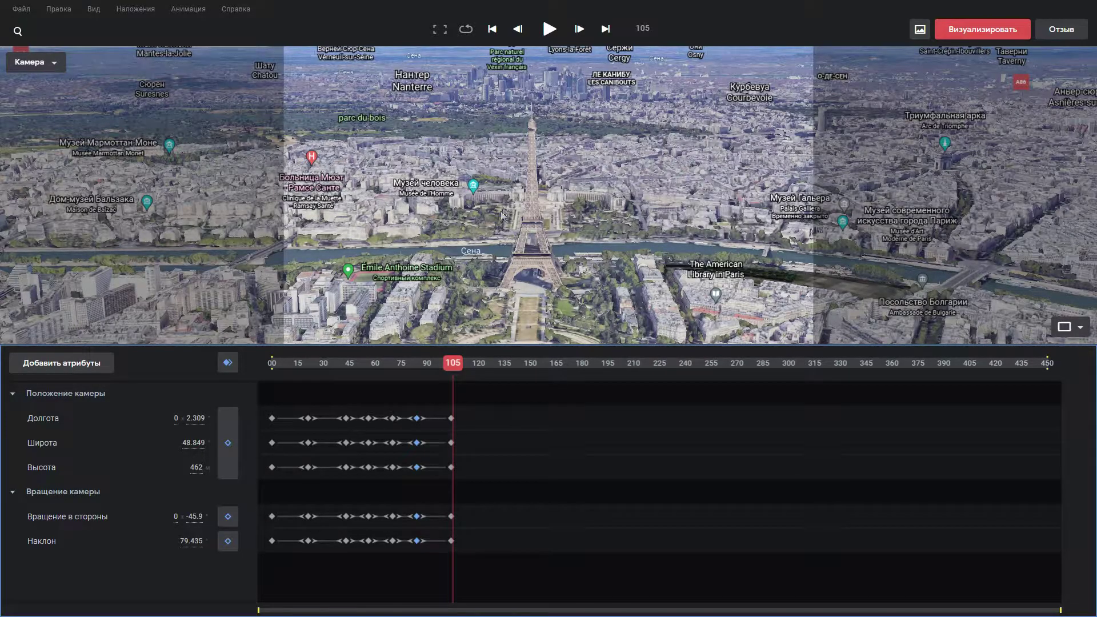
left_click_drag(455, 369, 485, 370)
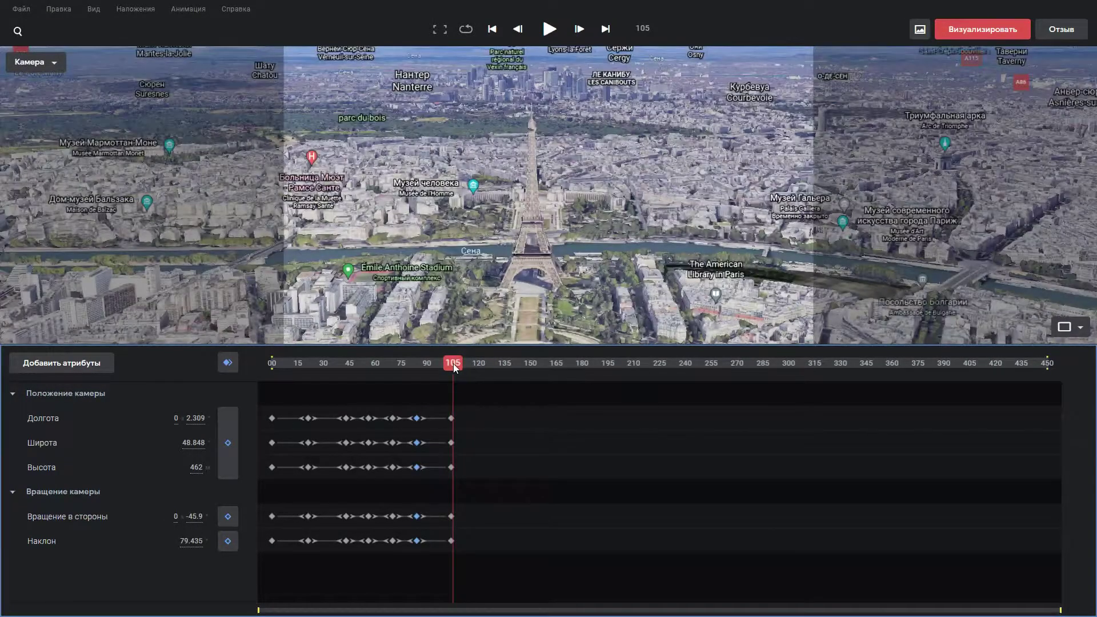
At frames 124 and 134, zoom to look between the Eiffel Tower's legs toward Palais de Chaillot
left_click_drag(454, 363, 486, 363)
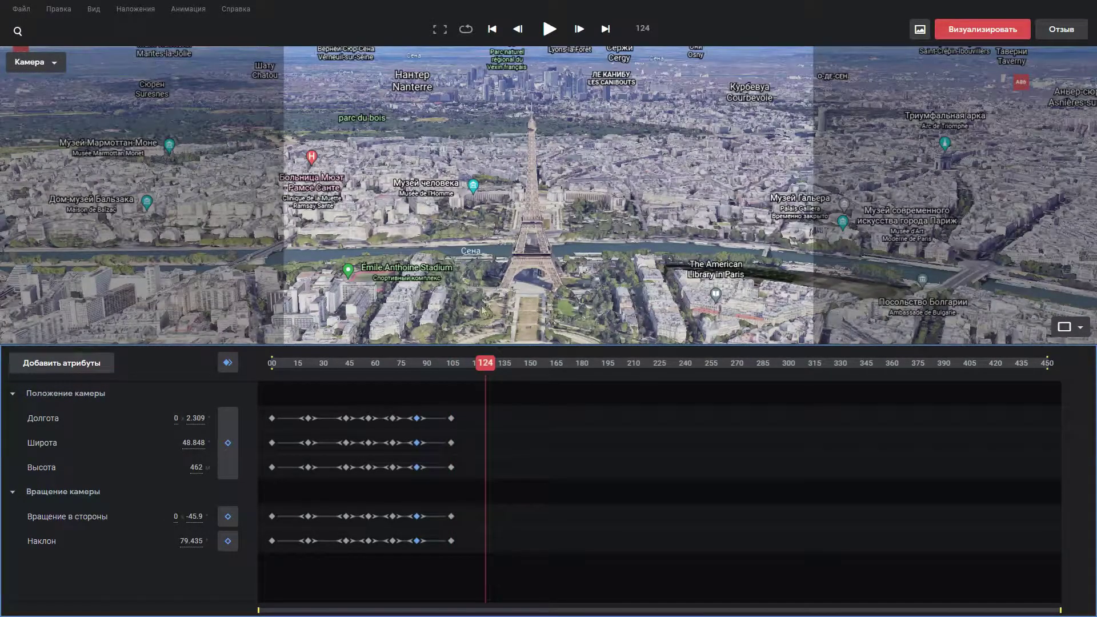
scroll(499, 273, "up", 5)
scroll(534, 235, "up", 3)
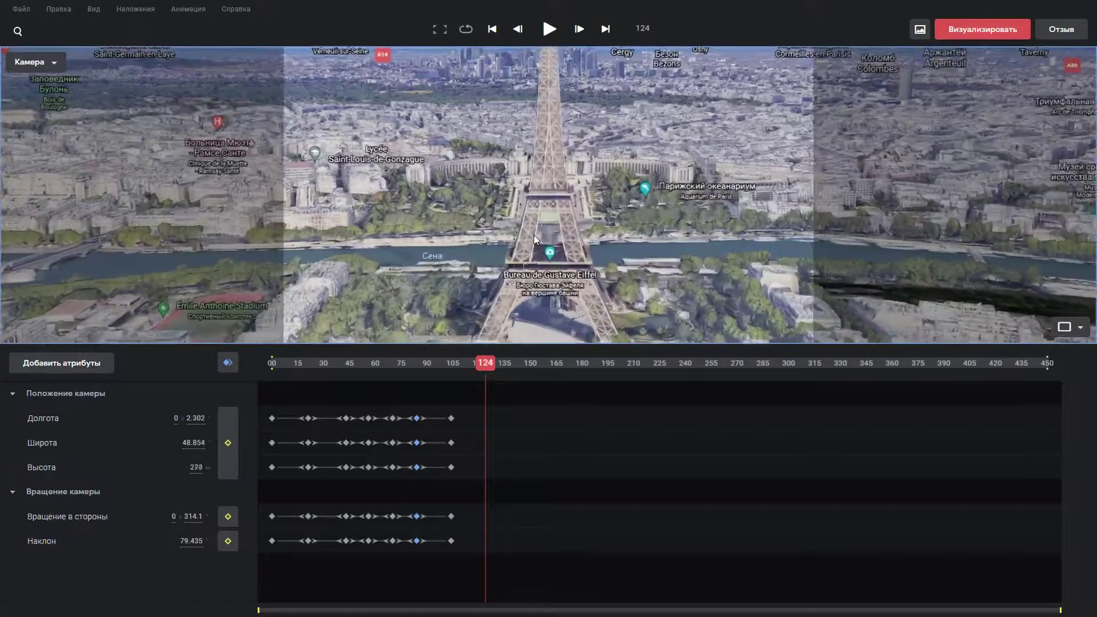
scroll(534, 228, "down", 2)
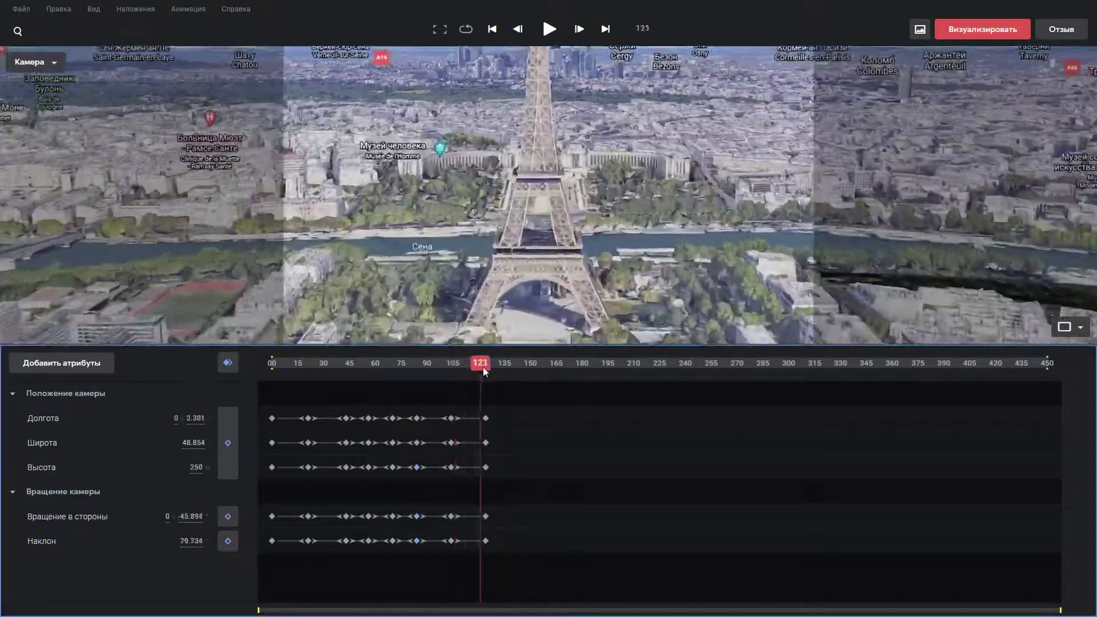
left_click_drag(484, 365, 502, 364)
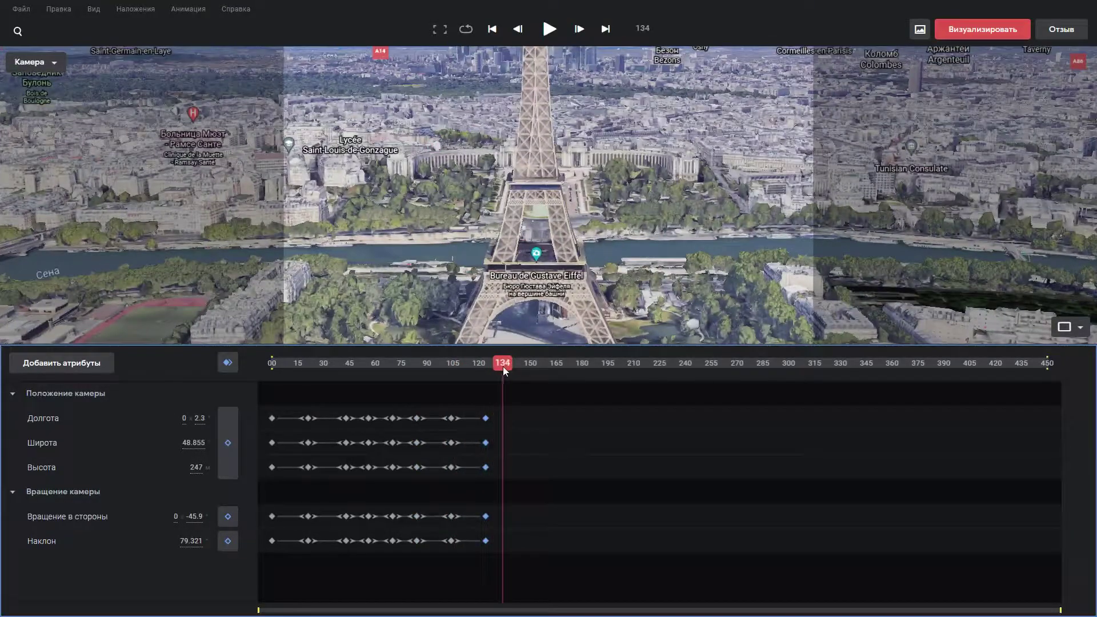
scroll(517, 243, "up", 5)
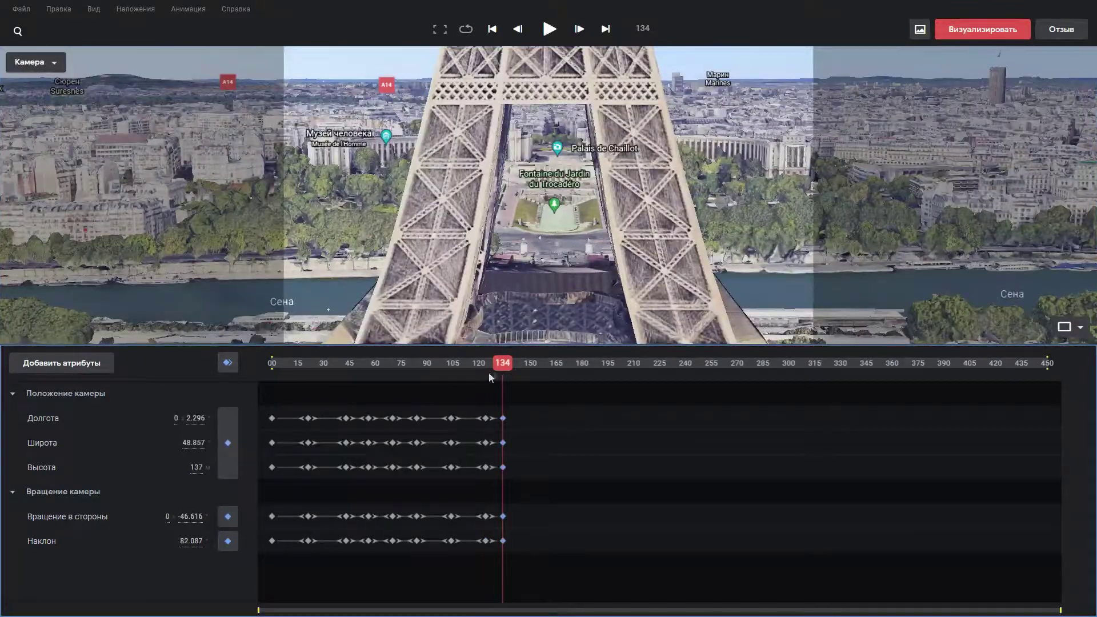
Delete the stray camera keyframe near frame 145
left_click_drag(514, 364, 505, 381)
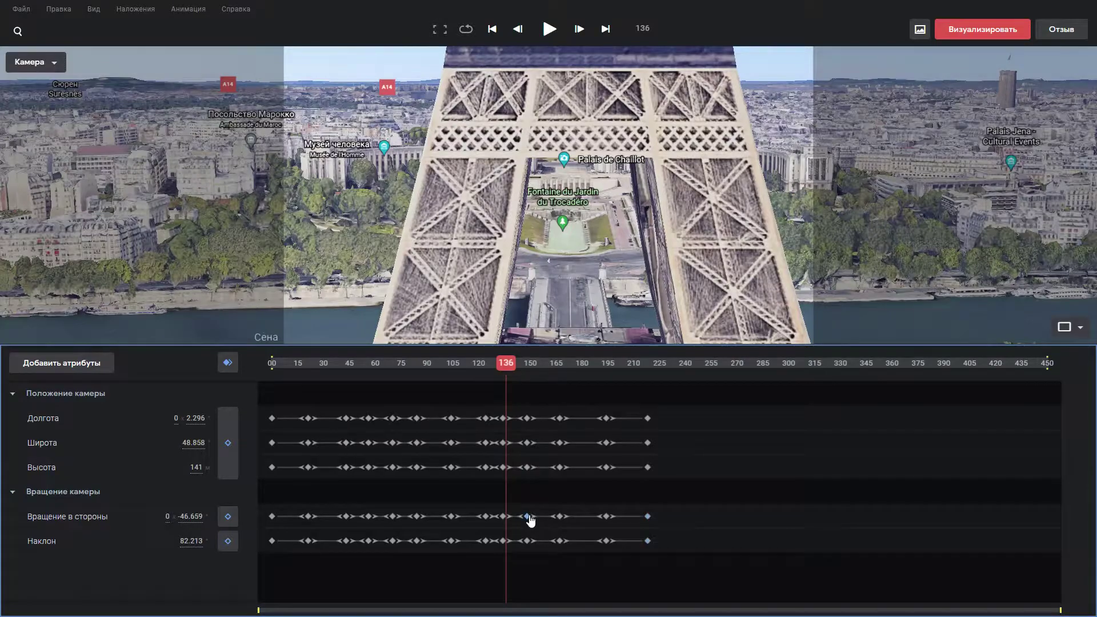
left_click(527, 541)
key("Delete")
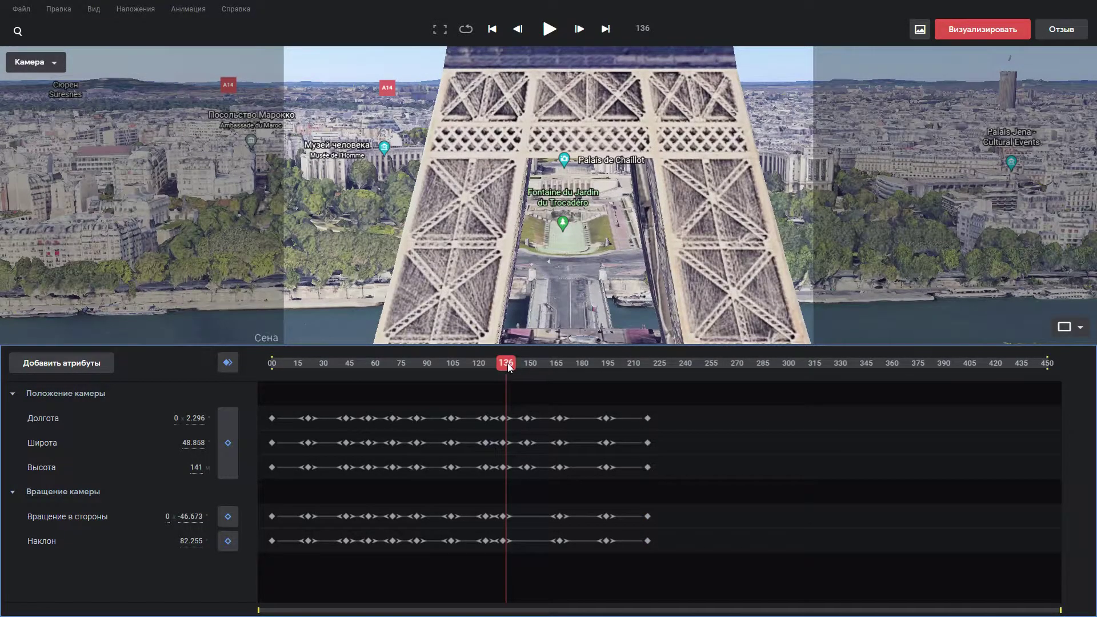
Clear keyframes after about frame 124 using undo/redo, then key all camera tracks at frame 135
left_click_drag(509, 368, 498, 369)
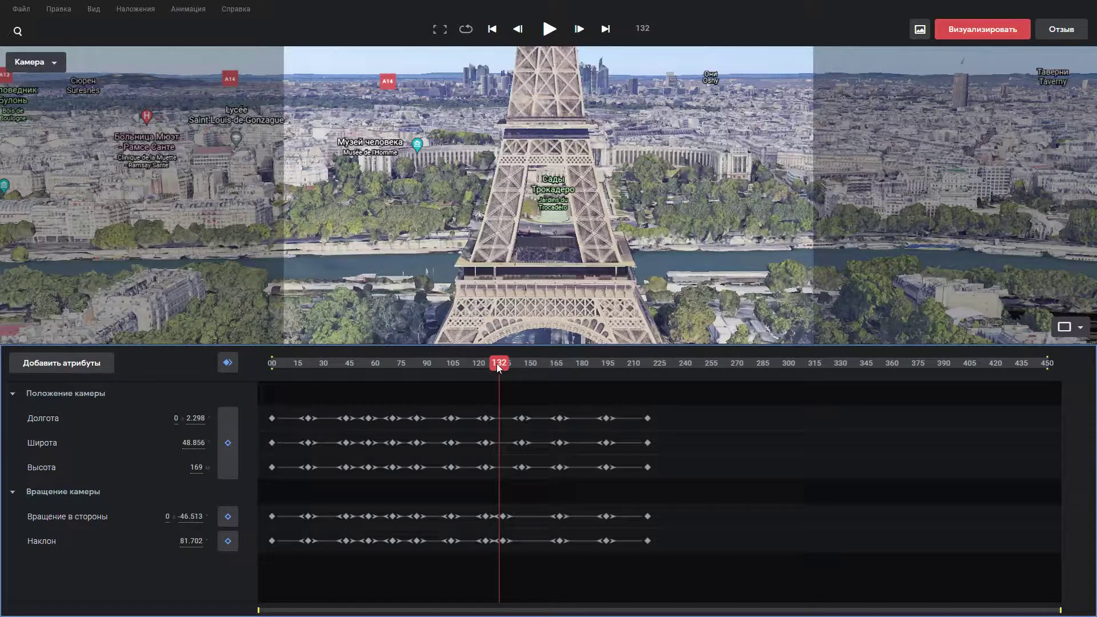
left_click_drag(494, 362, 527, 368)
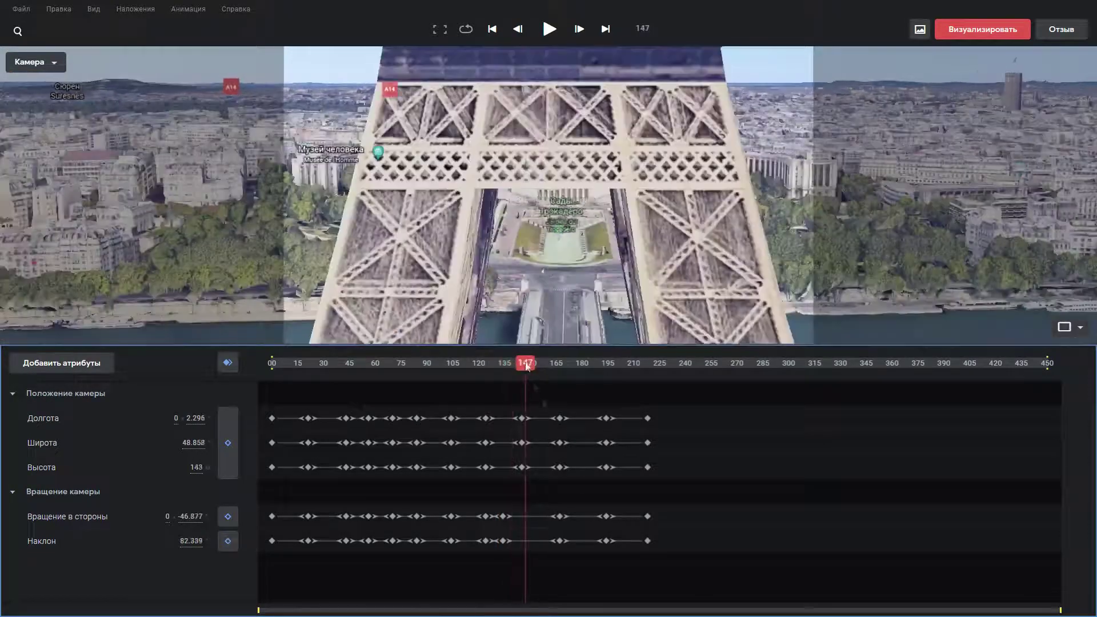
key("ctrl+z")
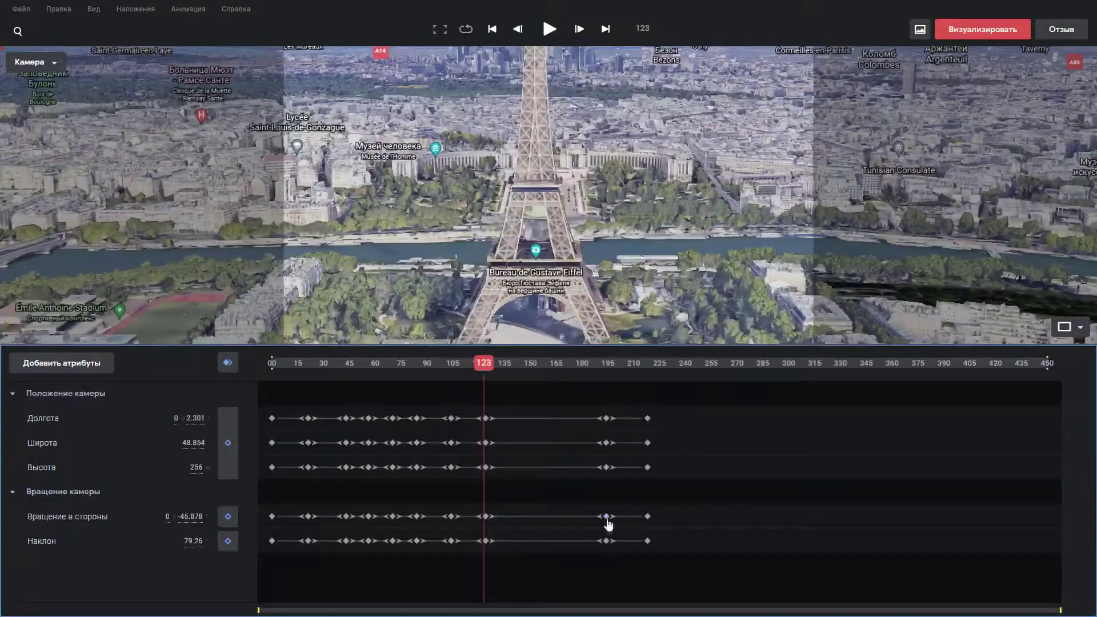
left_click_drag(482, 363, 506, 376)
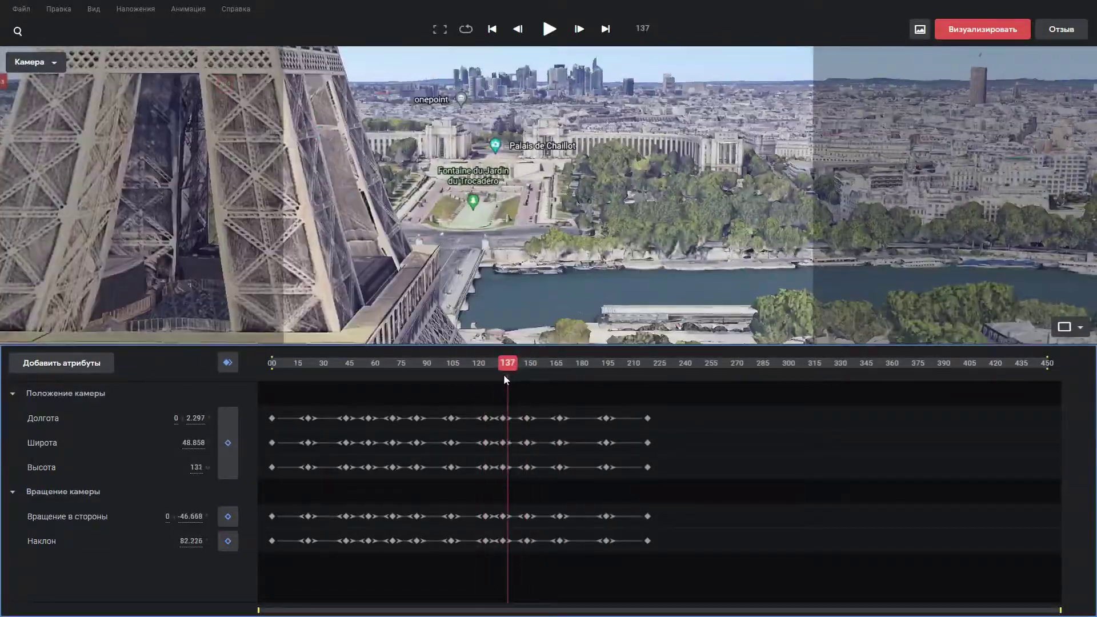
key("ctrl+shift+z")
mouse_move(506, 376)
left_mouse_down()
mouse_move(465, 375)
mouse_move(522, 371)
left_mouse_up()
key("ctrl+z")
left_click(228, 362)
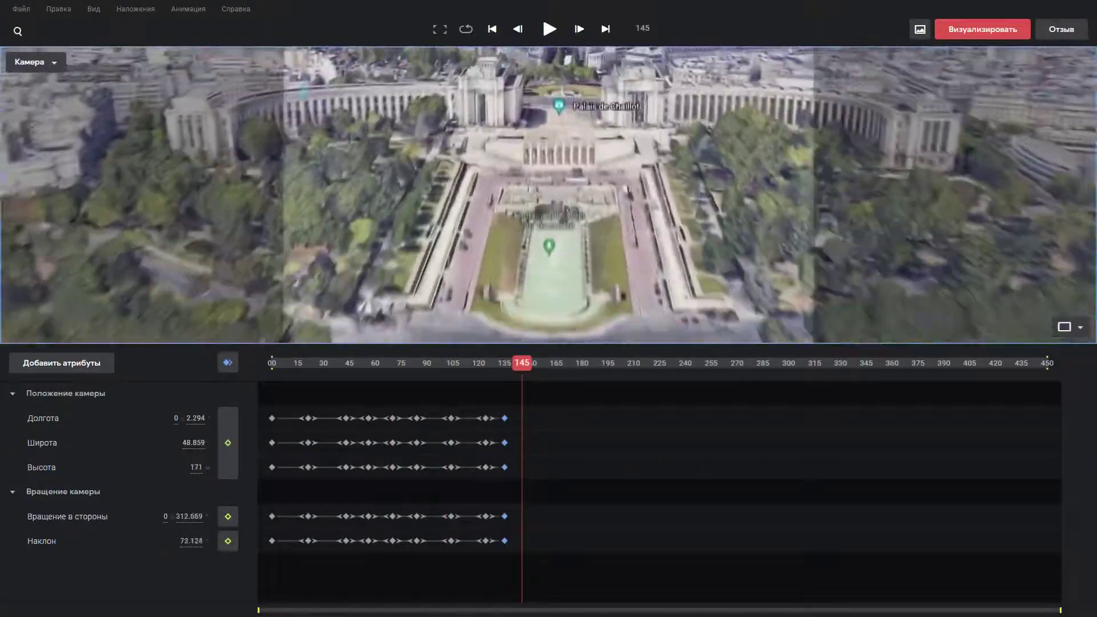
Add keyframes around frame 145, try a first flight toward La Défense, then undo it
left_click(227, 362)
left_click_drag(521, 371, 546, 371)
mouse_move(493, 189)
left_mouse_down()
mouse_move(492, 141)
mouse_move(507, 182)
left_mouse_up()
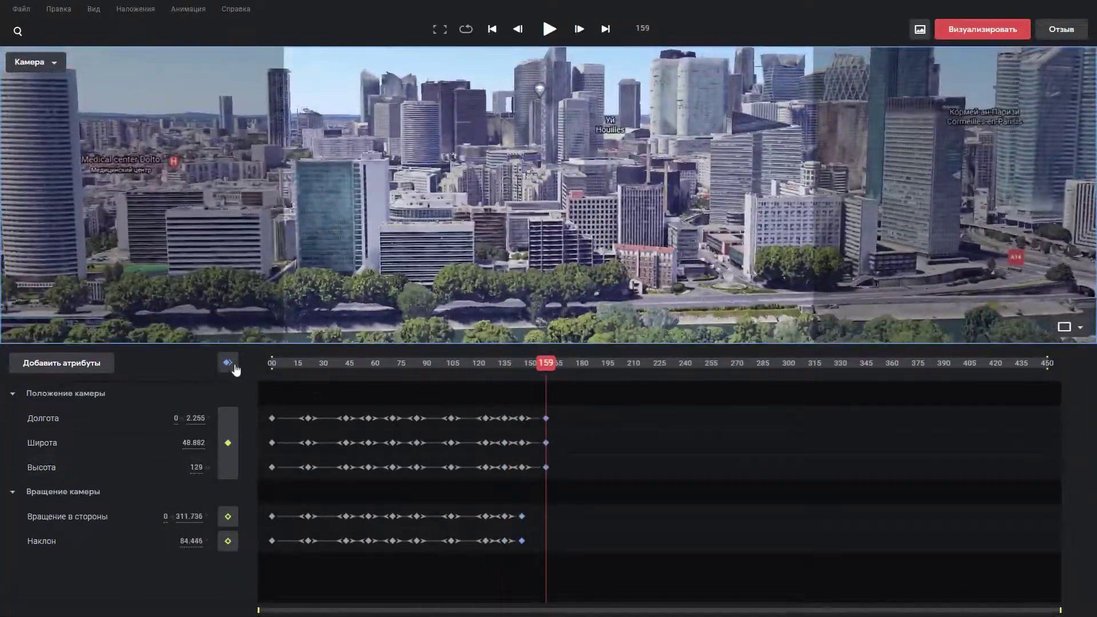
left_click_drag(545, 363, 513, 366)
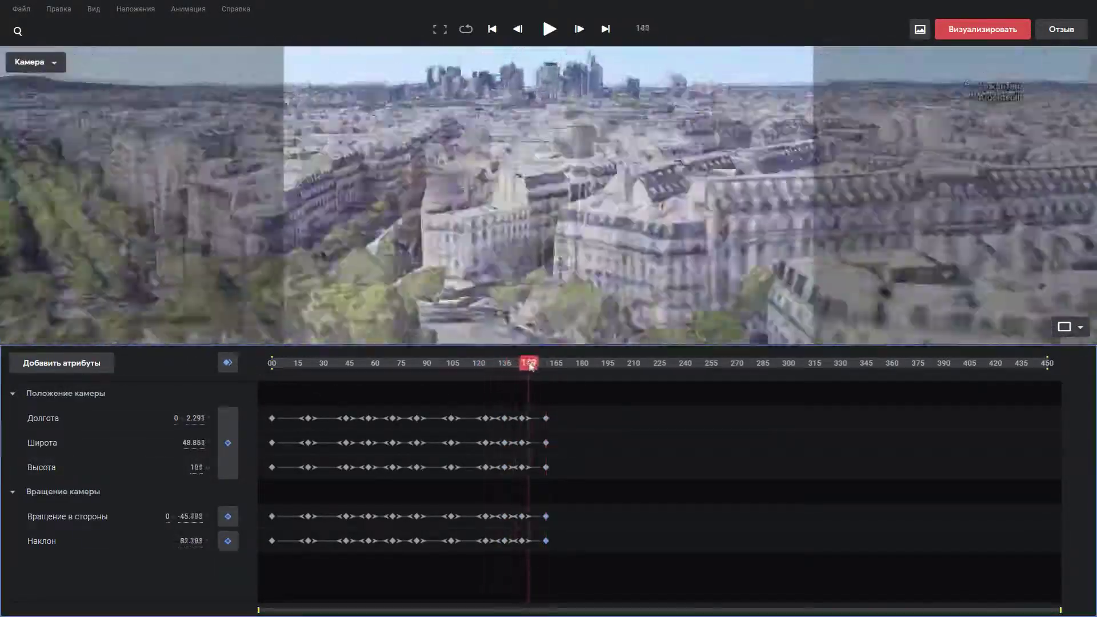
key("ctrl+z")
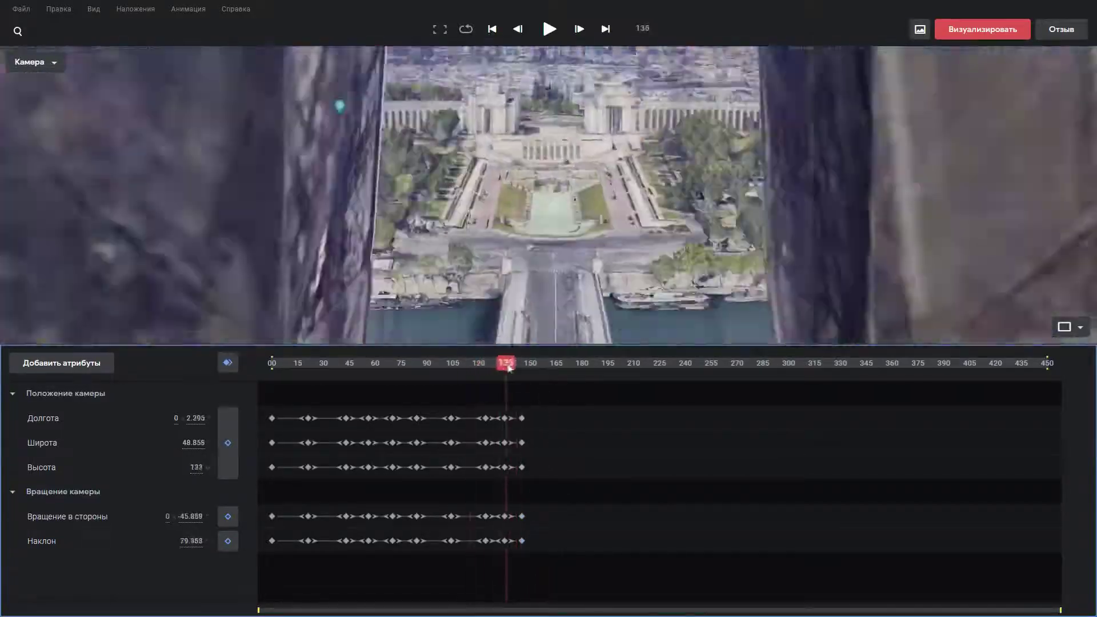
Fly the camera to La Défense's skyscrapers and keyframe that view near frame 164
left_click_drag(505, 363, 544, 364)
mouse_move(537, 289)
left_mouse_down()
mouse_move(520, 191)
mouse_move(653, 152)
left_mouse_up()
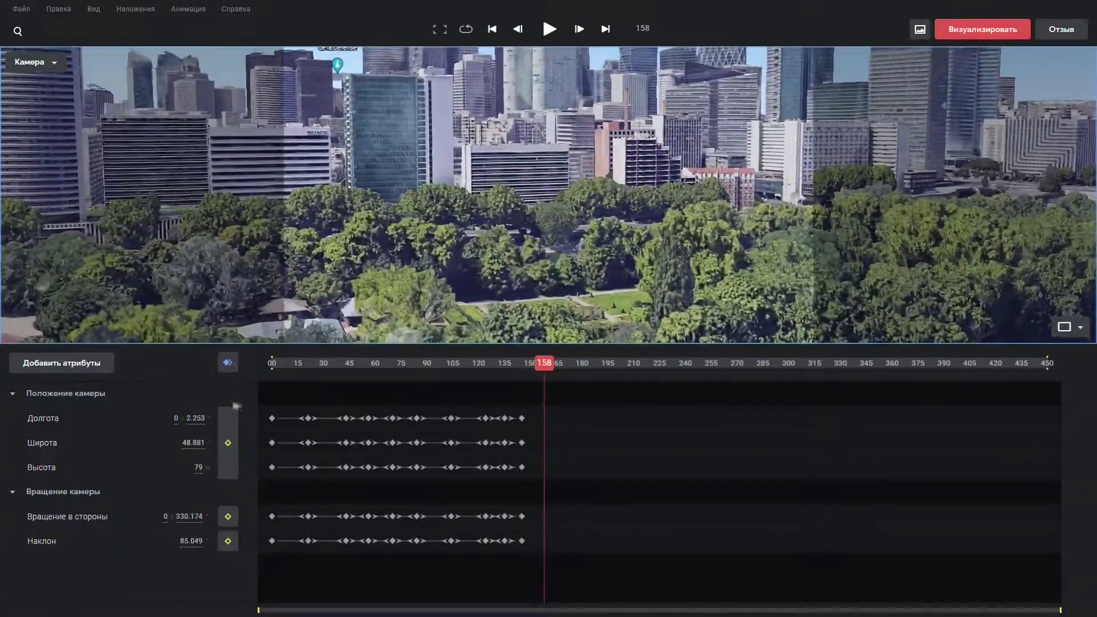
mouse_move(543, 364)
left_mouse_down()
mouse_move(557, 361)
mouse_move(499, 375)
left_mouse_up()
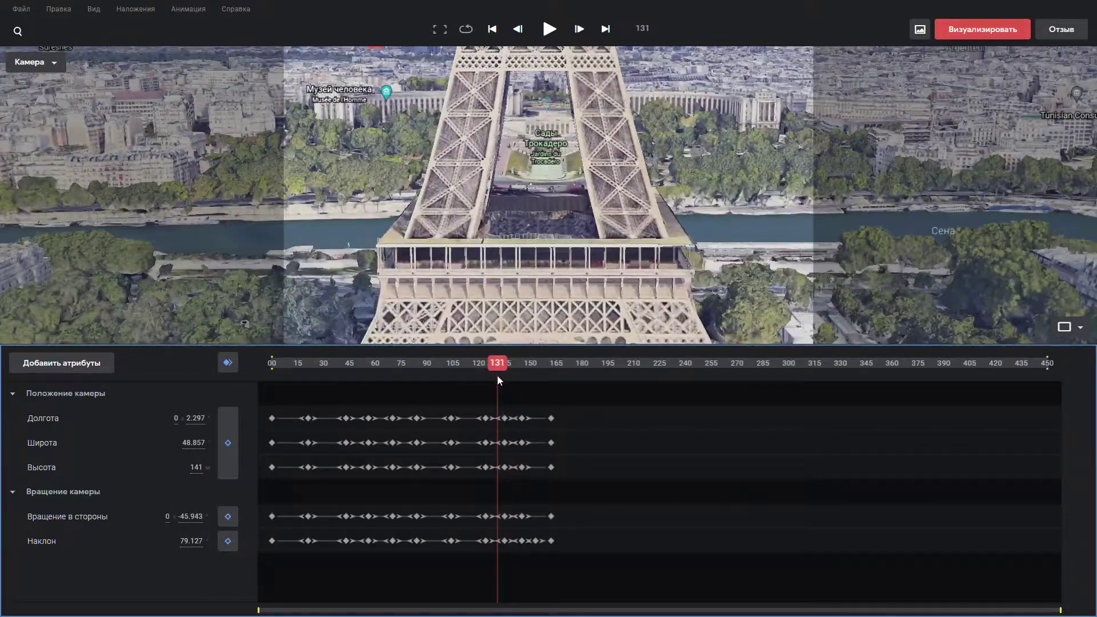
mouse_move(498, 375)
left_mouse_down()
mouse_move(447, 379)
mouse_move(557, 365)
left_mouse_up()
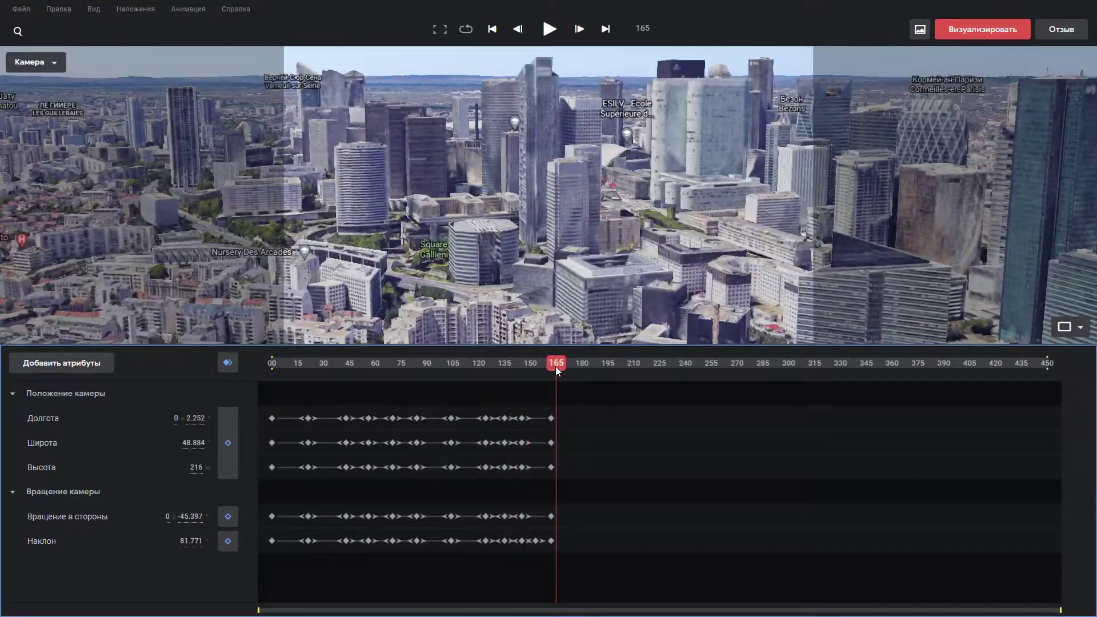
Preview the flight from the Eiffel Tower to La Défense, then open the Визуализировать render dialog
left_click_drag(555, 366, 554, 375)
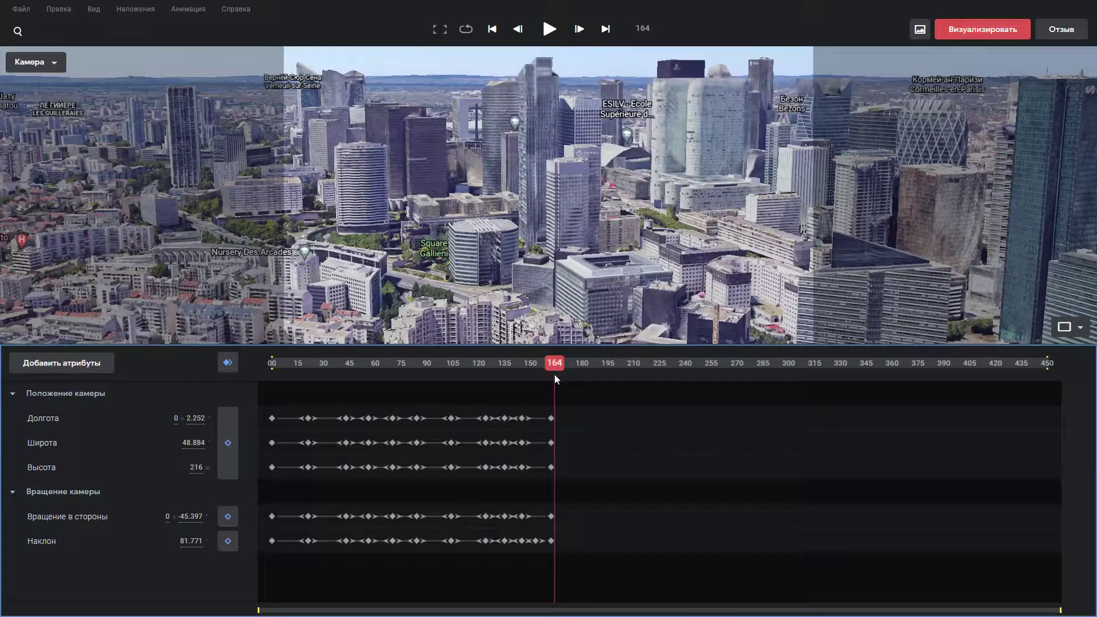
left_click_drag(554, 363, 506, 373)
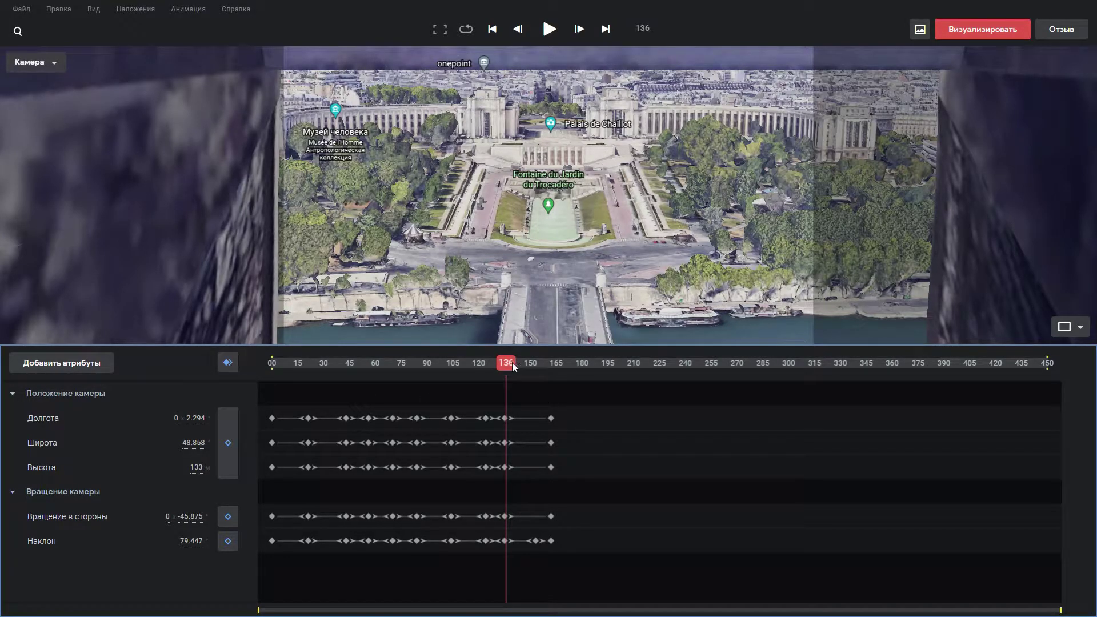
mouse_move(511, 367)
left_mouse_down()
mouse_move(558, 369)
mouse_move(486, 370)
mouse_move(550, 367)
left_mouse_up()
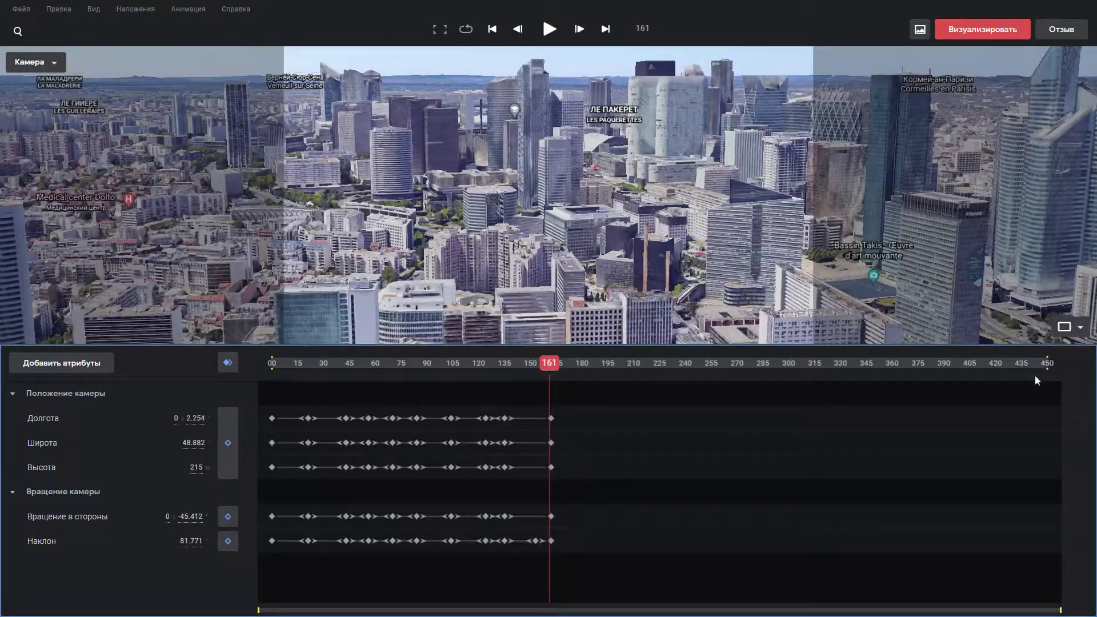
left_click(979, 31)
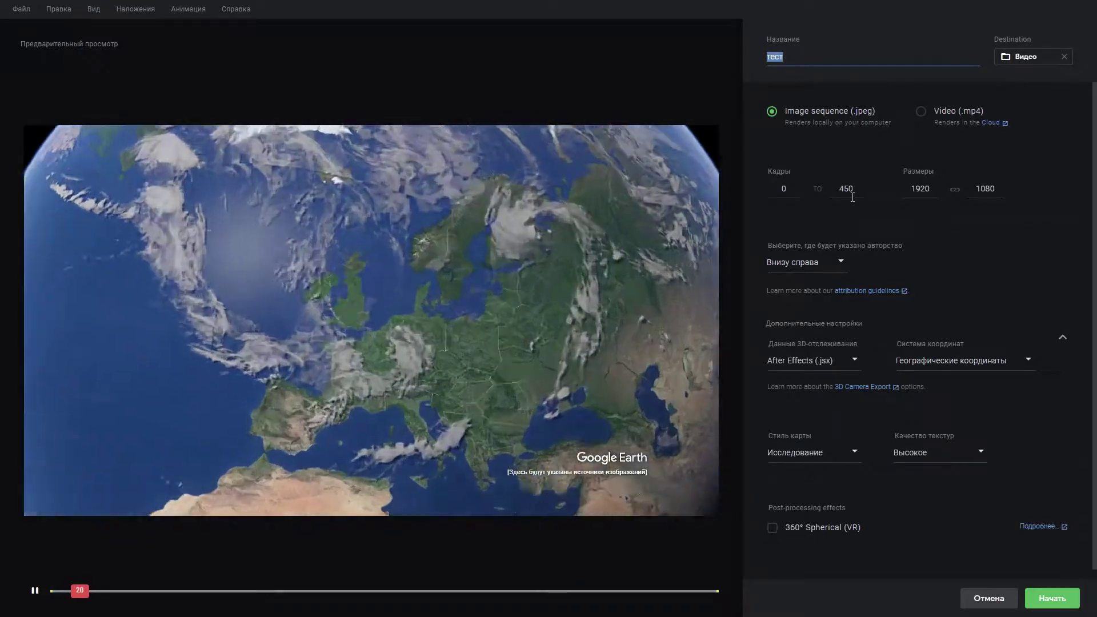
Change the render end frame from 450 to 190 and pause the preview
double_click(846, 189)
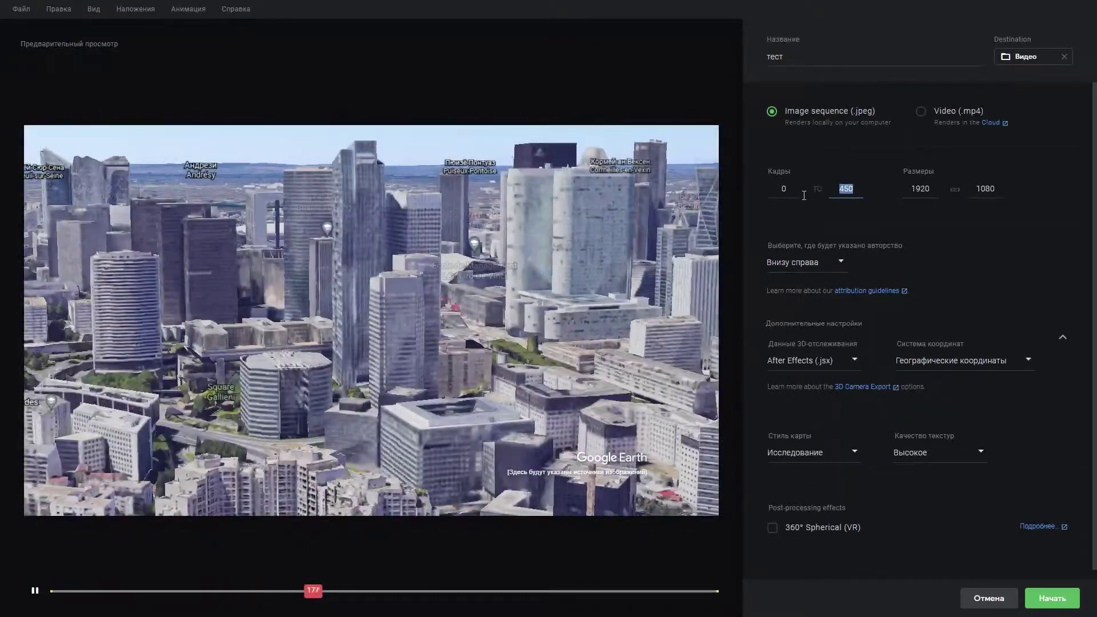
type("1")
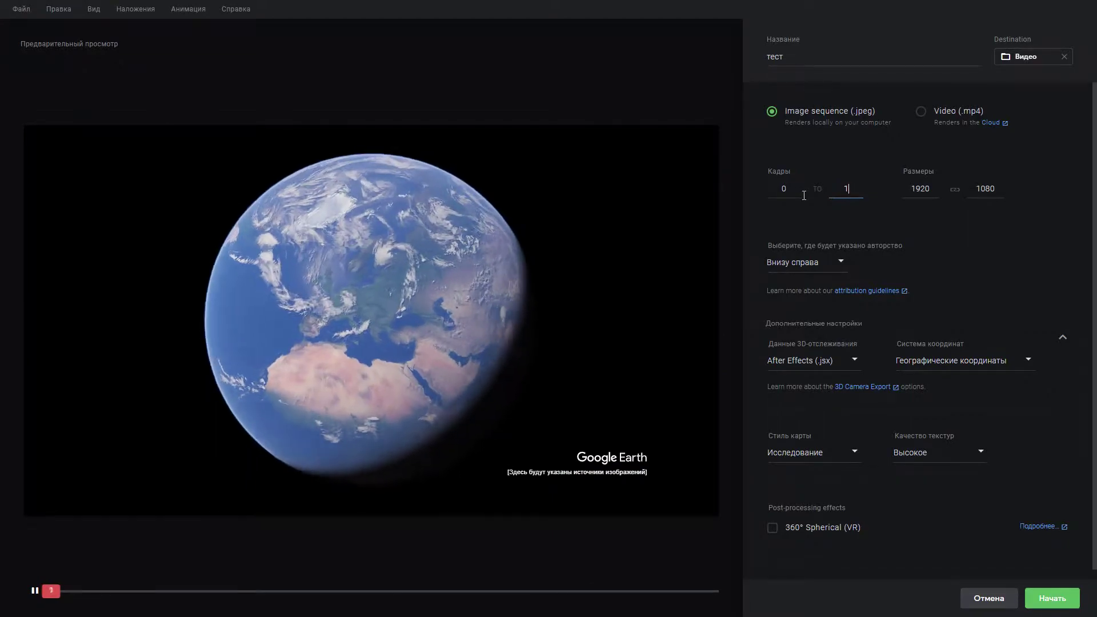
type("90")
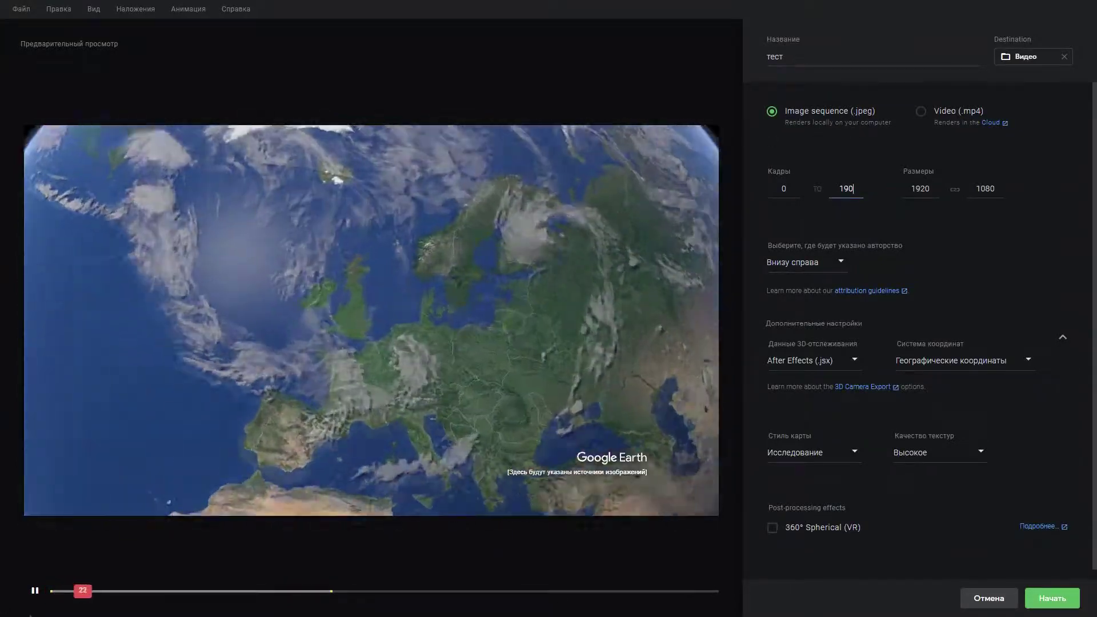
key("space")
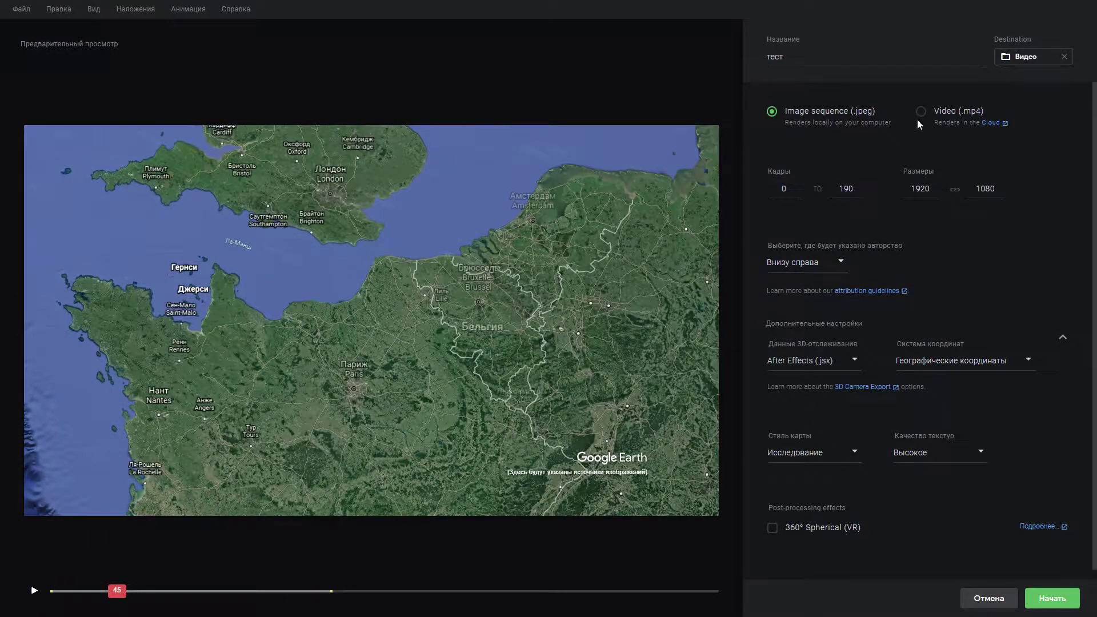
Keep JPEG sequence output, After Effects (.jsx) tracking, attribution Внизу справа and geographic coordinates
left_click(922, 112)
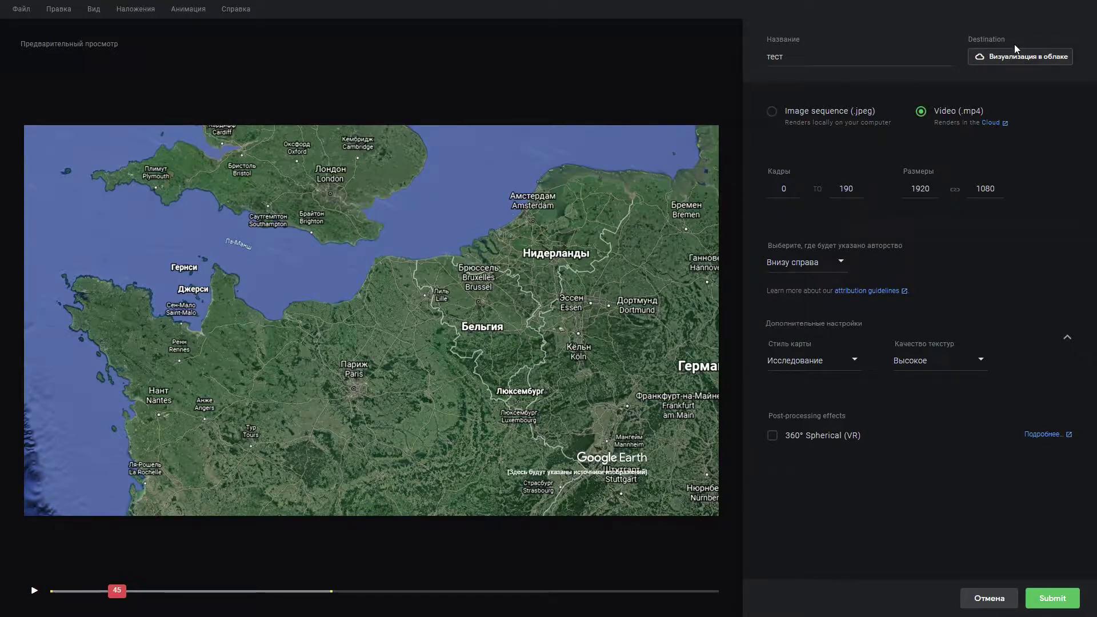
left_click(779, 113)
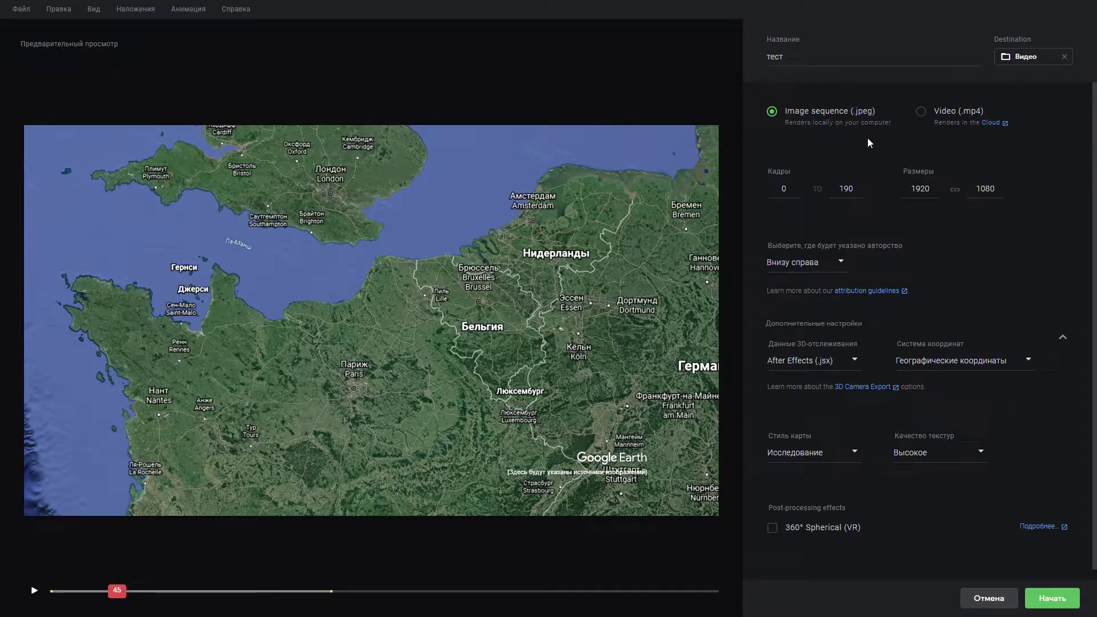
left_click(802, 371)
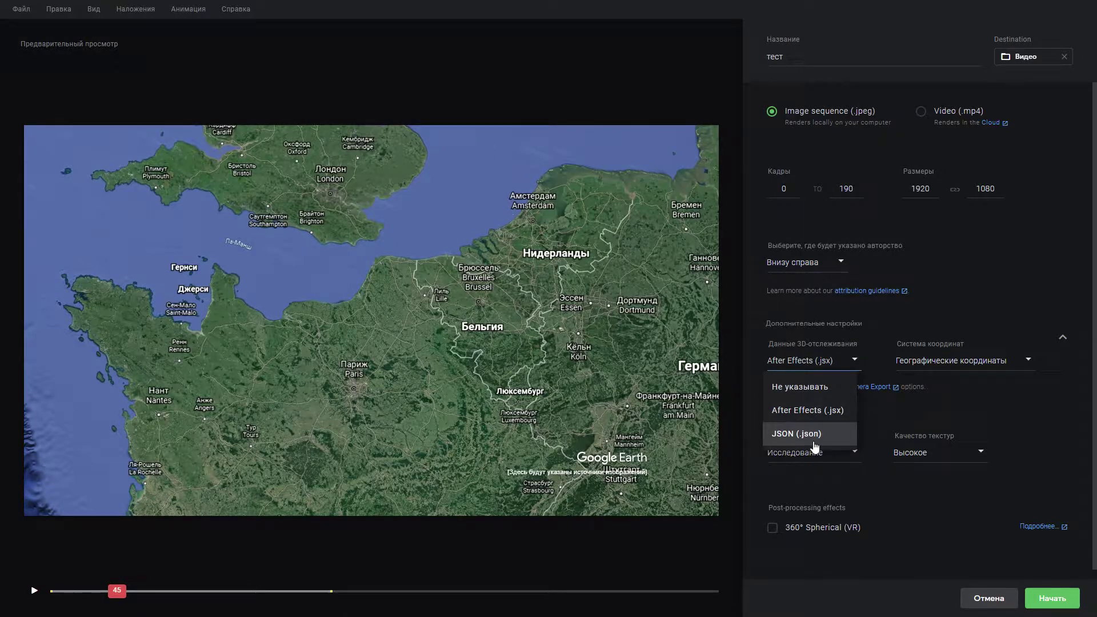
left_click(819, 411)
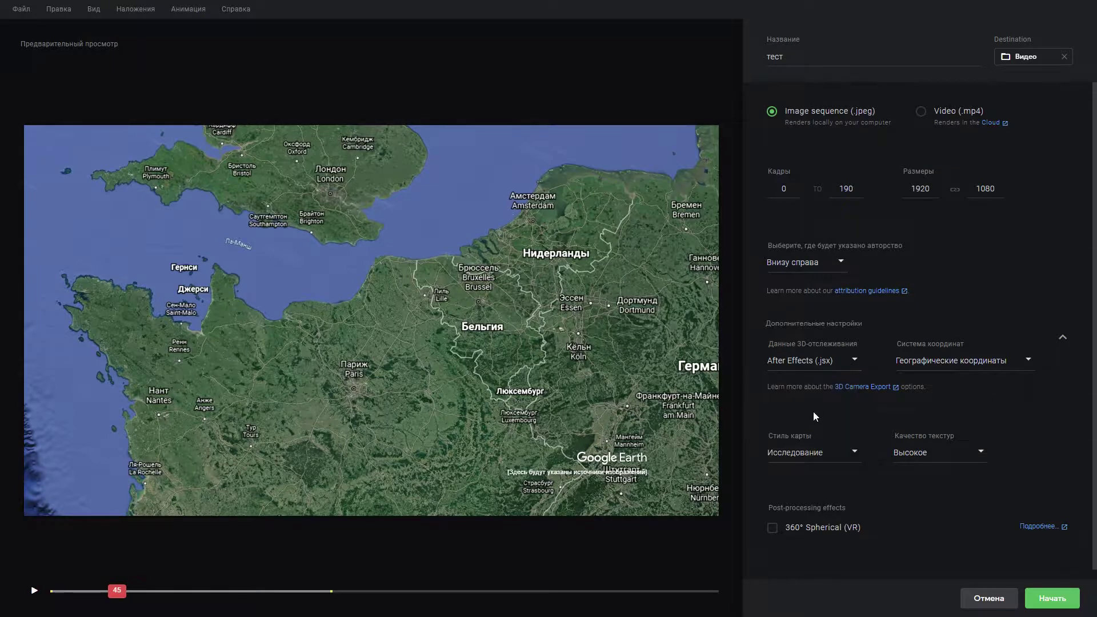
left_click(835, 265)
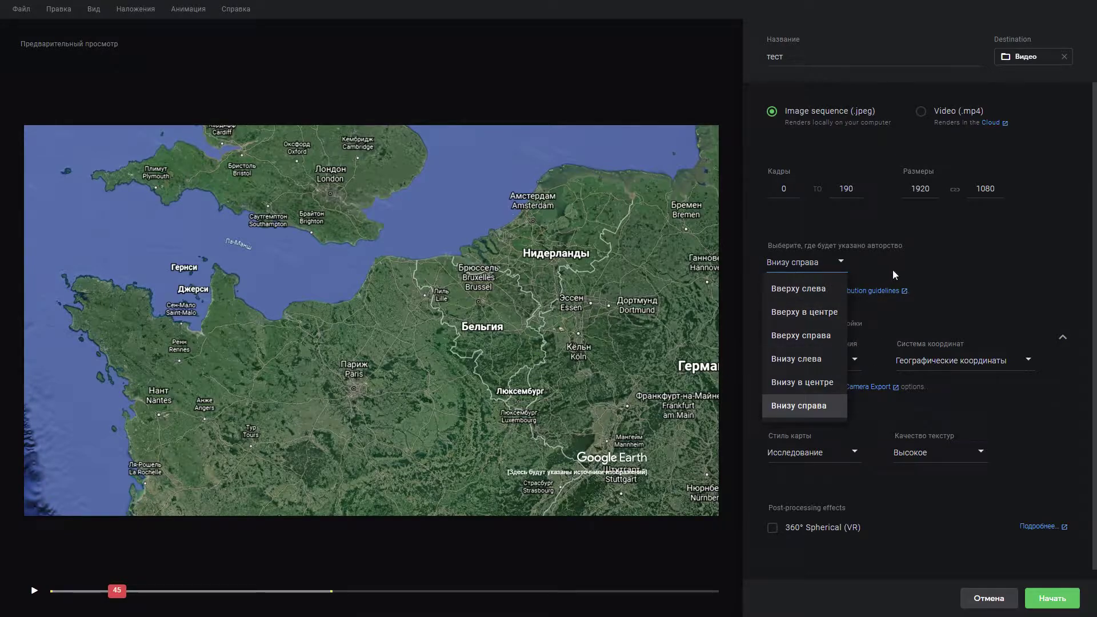
left_click(908, 267)
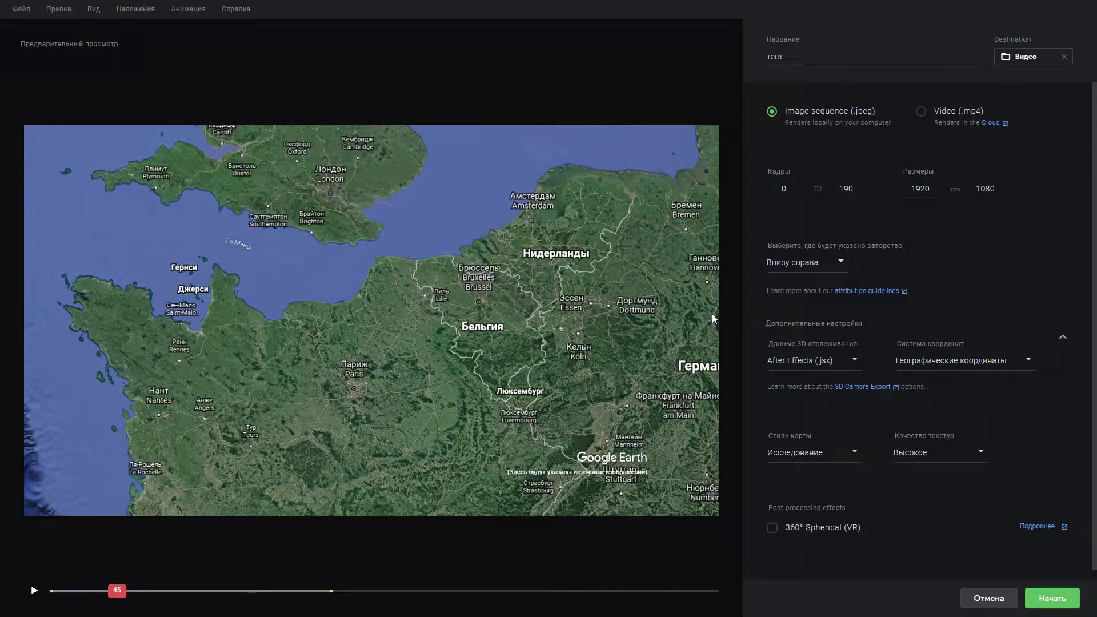
left_click(959, 363)
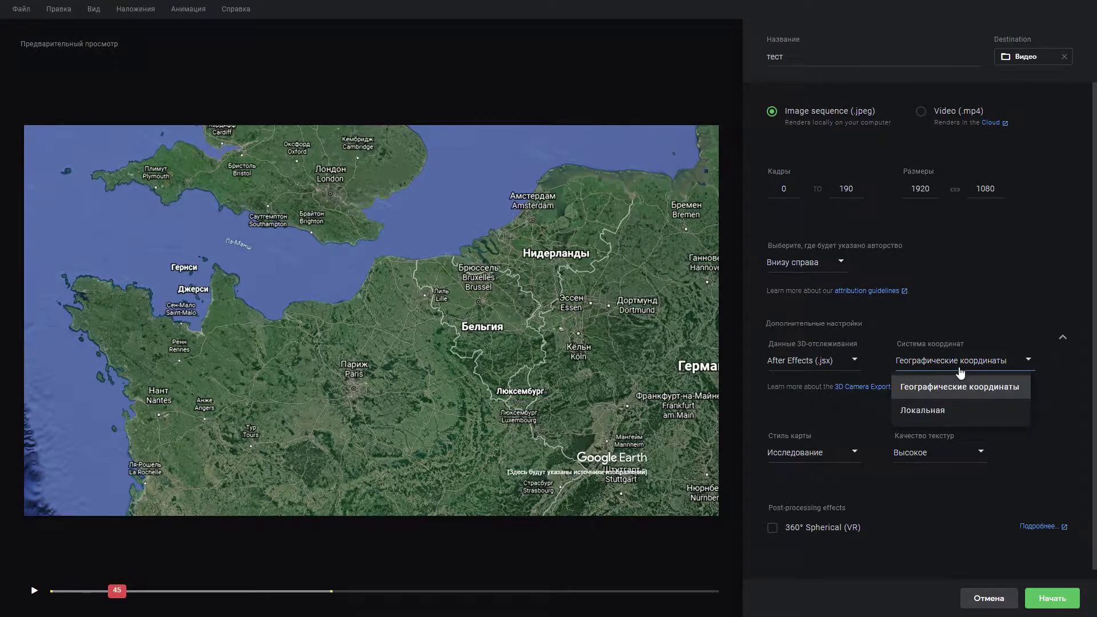
left_click(997, 382)
Keep the Исследование map style, set the destination to Видео, and start rendering
left_click(826, 454)
left_click(816, 480)
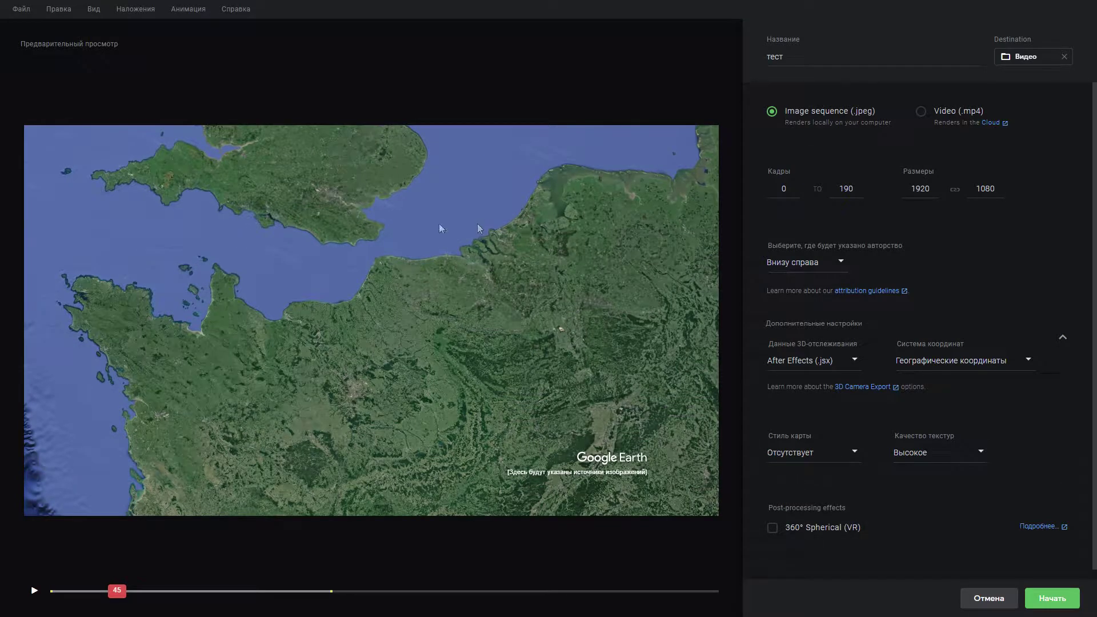
left_click(804, 464)
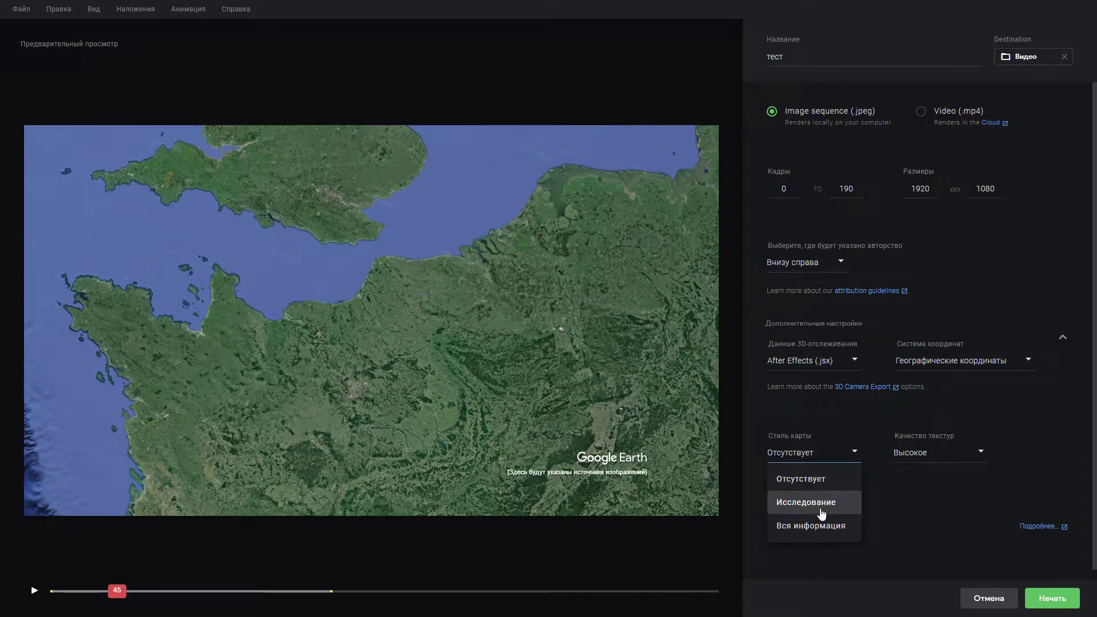
left_click(824, 502)
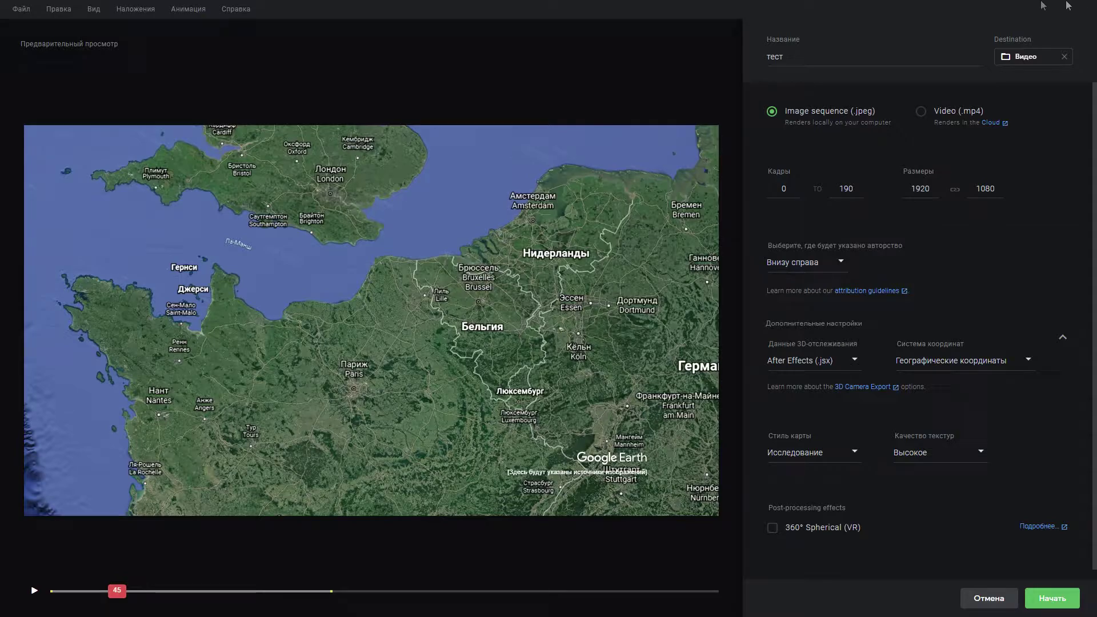
left_click(1034, 56)
left_click(587, 71)
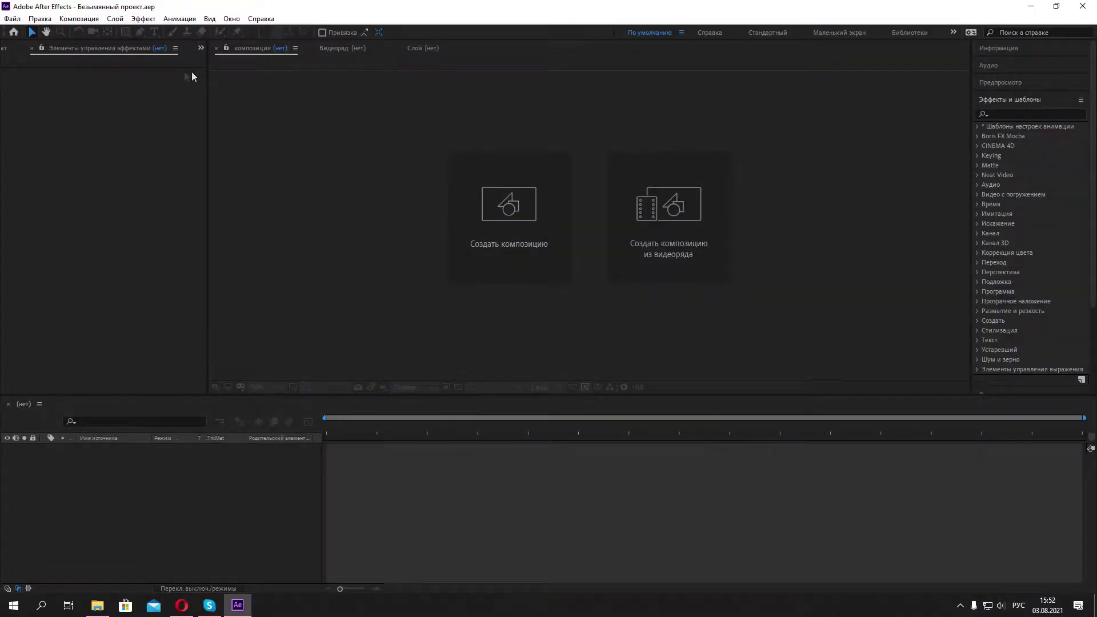
Run the Без названия .jsx script from the тест folder via File > Scripts > Run Script File
left_click(12, 19)
mouse_move(52, 327)
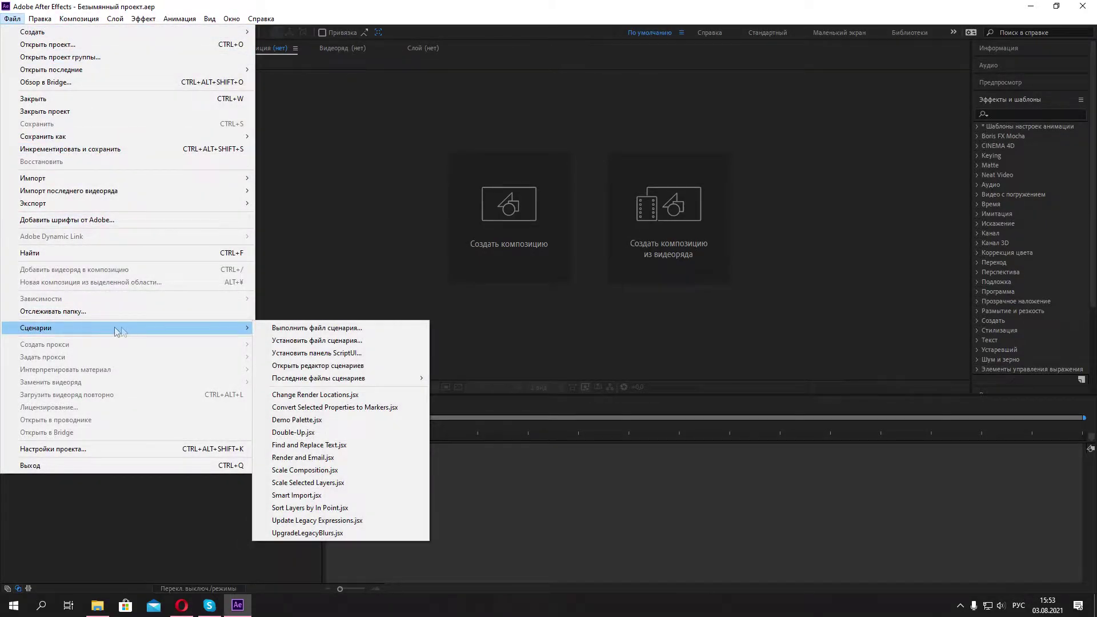
left_click(289, 330)
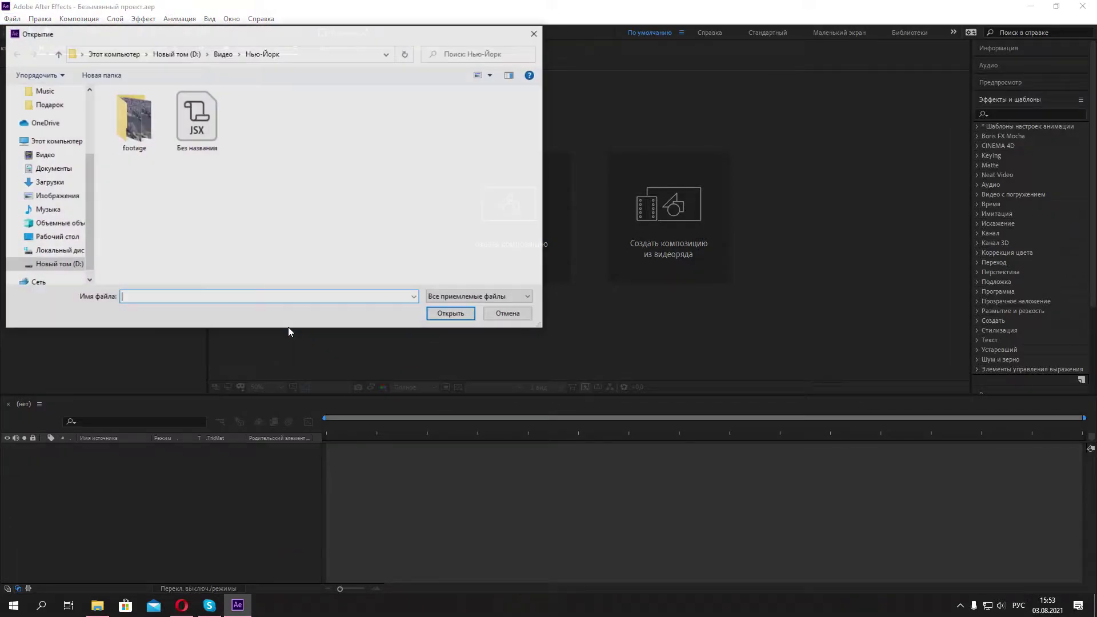
double_click(507, 132)
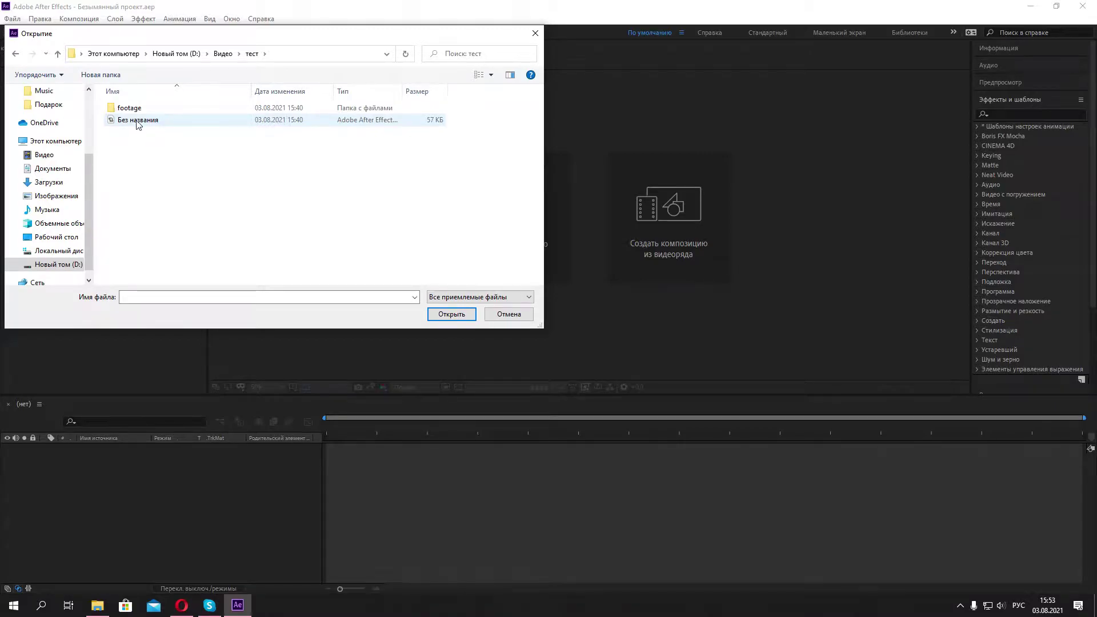
double_click(289, 120)
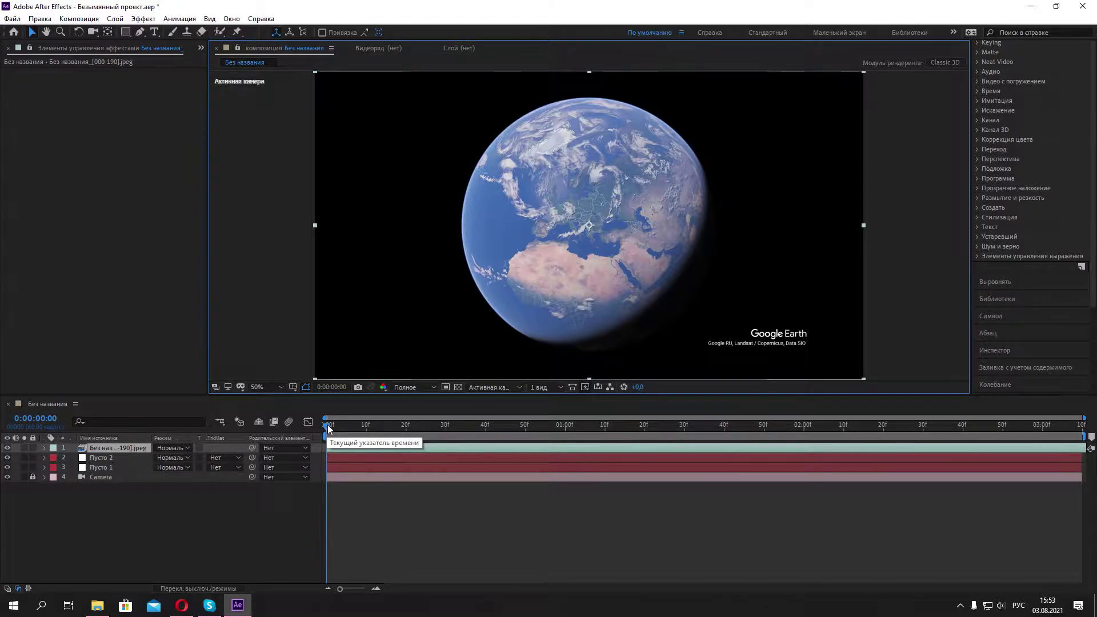
left_click_drag(329, 428, 406, 428)
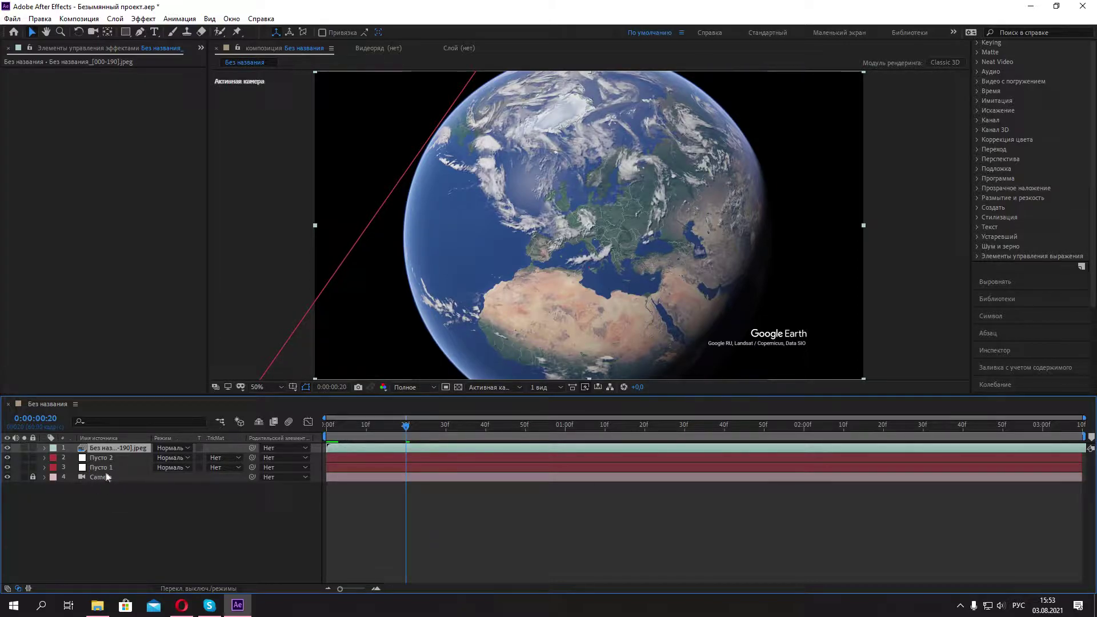
mouse_move(429, 444)
left_mouse_down()
mouse_move(940, 444)
mouse_move(1077, 423)
left_mouse_up()
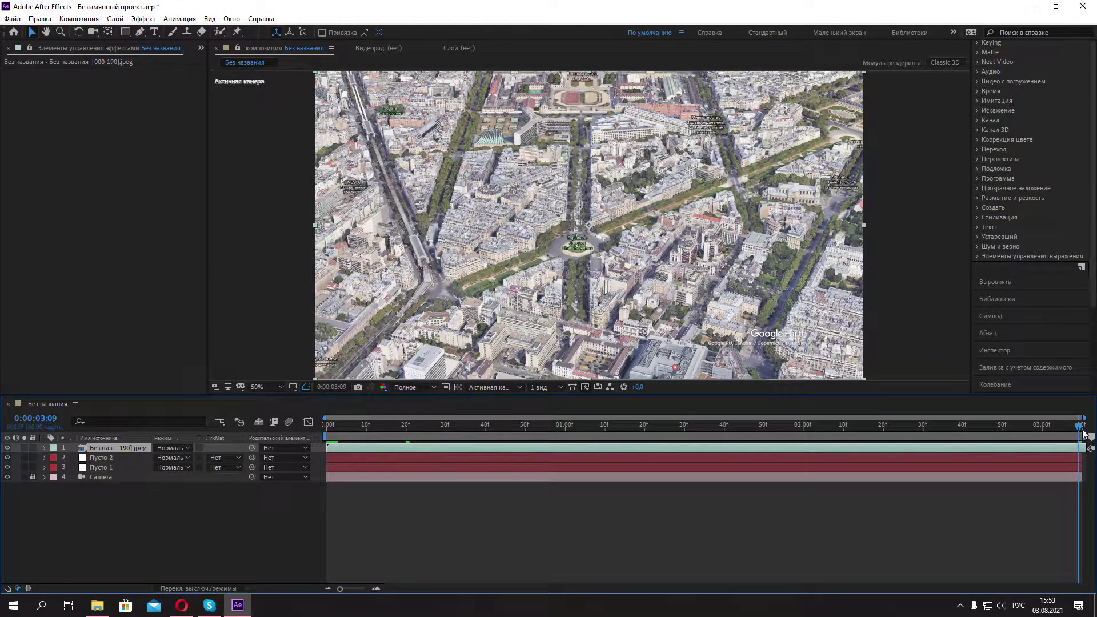
mouse_move(1080, 428)
left_mouse_down()
mouse_move(1039, 430)
mouse_move(1077, 426)
left_mouse_up()
mouse_move(1049, 428)
left_mouse_down()
mouse_move(1036, 427)
mouse_move(1079, 426)
left_mouse_up()
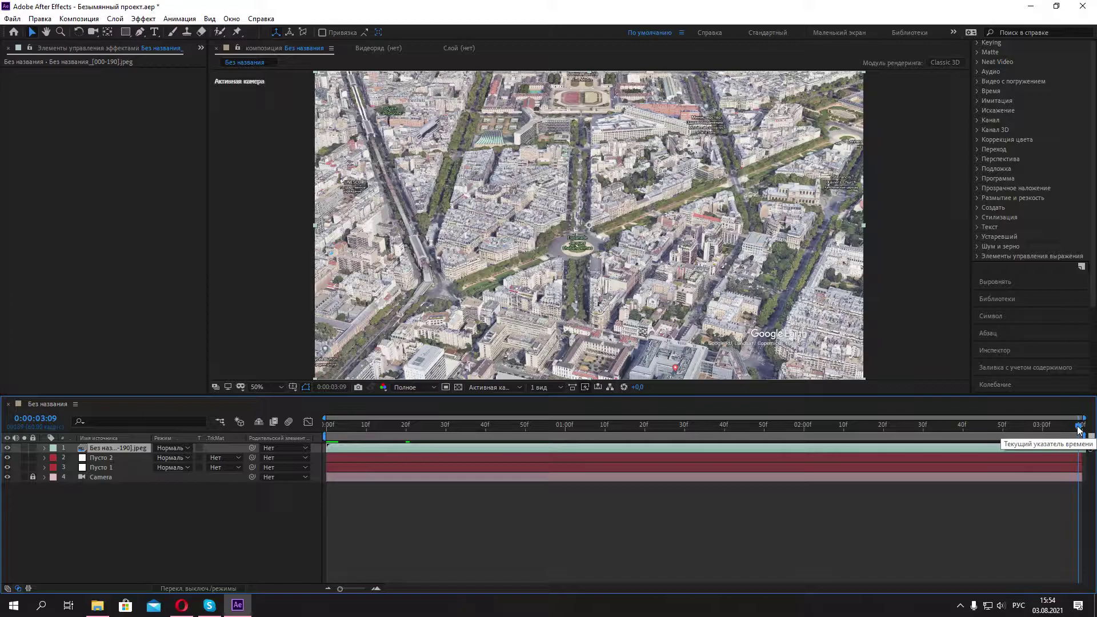
left_click_drag(1079, 425, 326, 494)
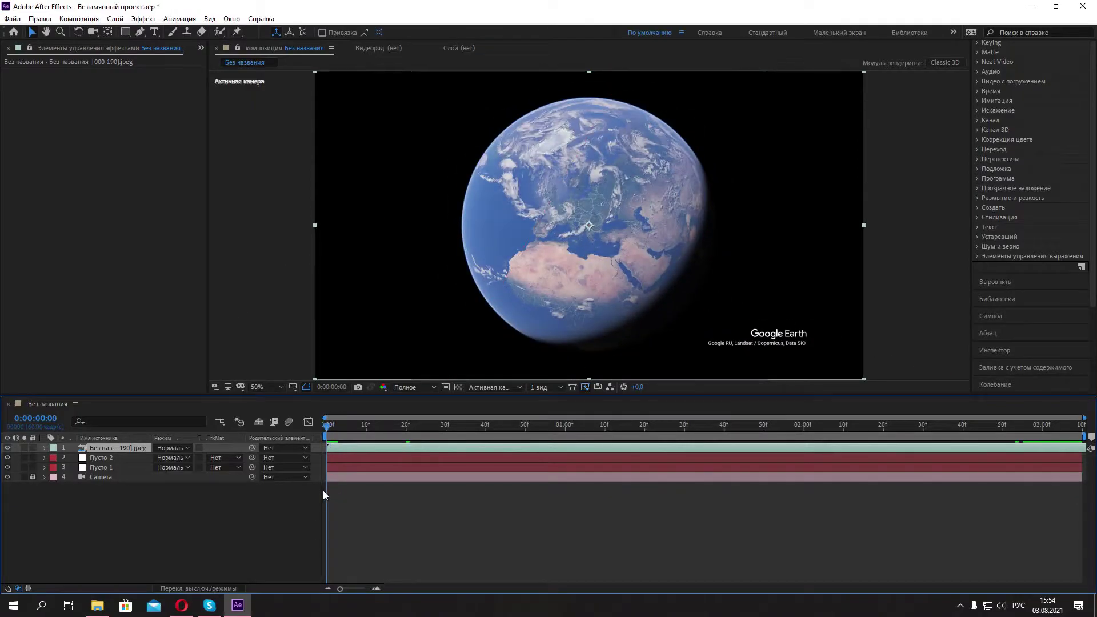
left_click(12, 18)
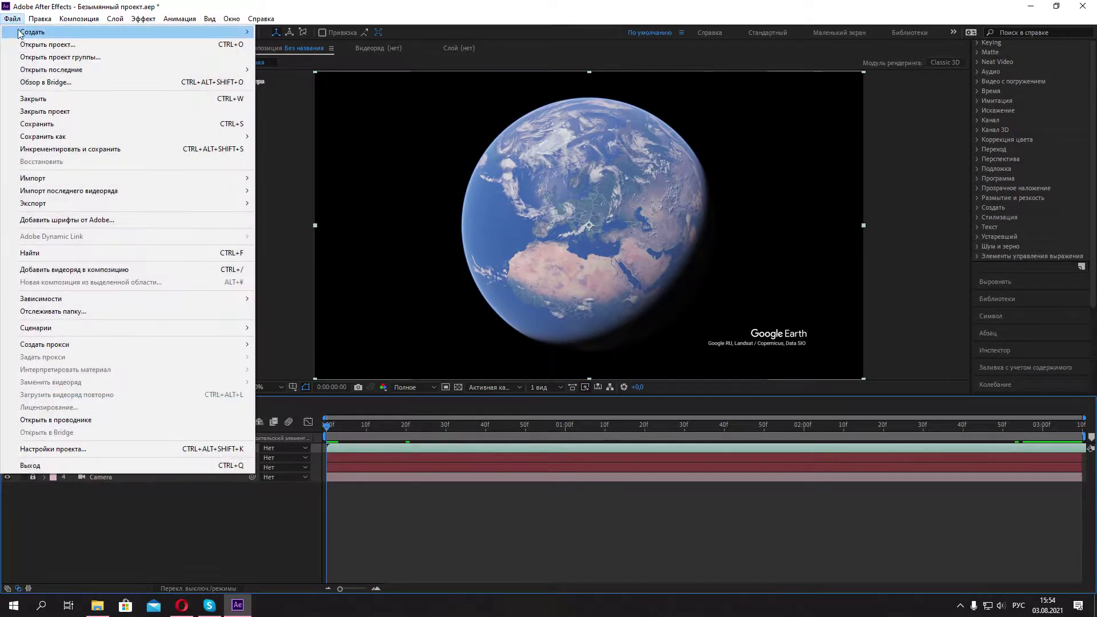
mouse_move(33, 203)
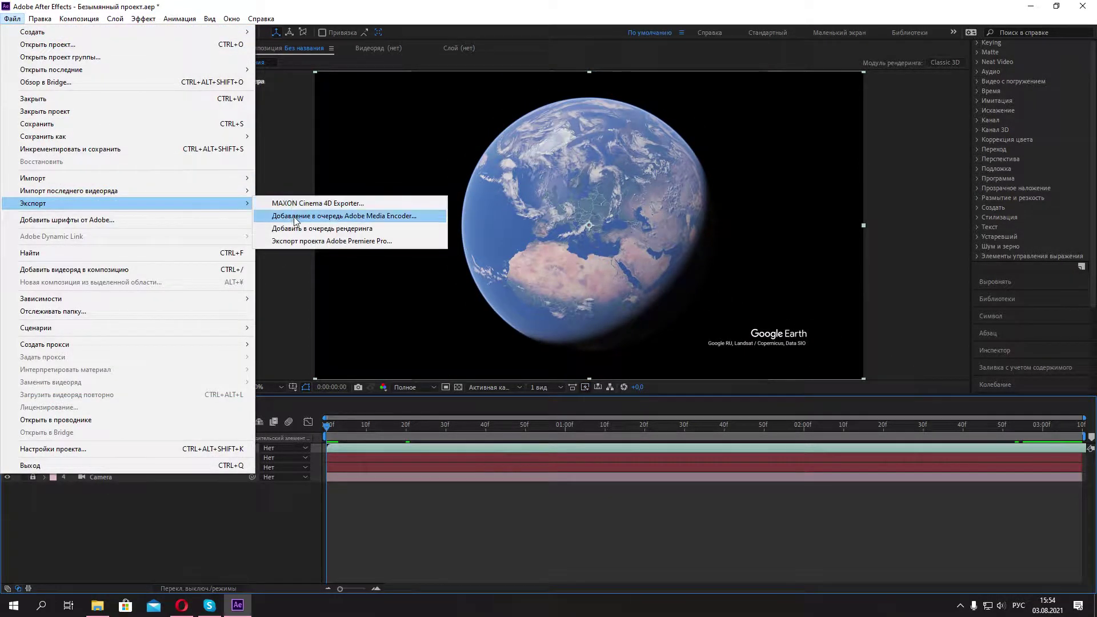
Add the Без названия composition to the Adobe Media Encoder queue
left_click(296, 220)
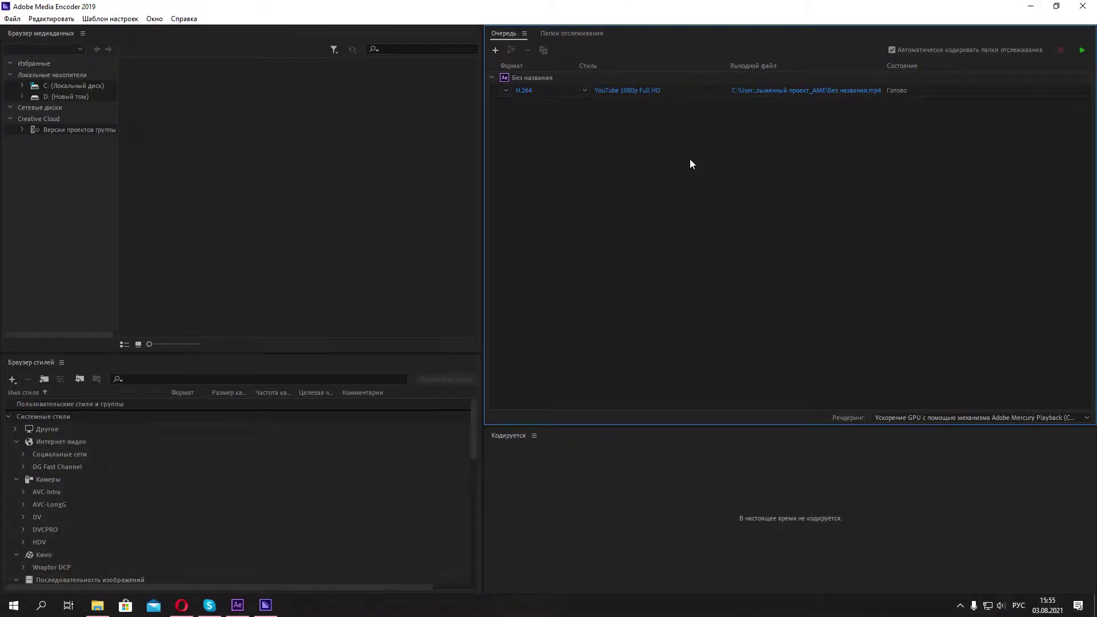
Confirm the queued job's export preset stays YouTube 1080p Full HD
left_click(636, 90)
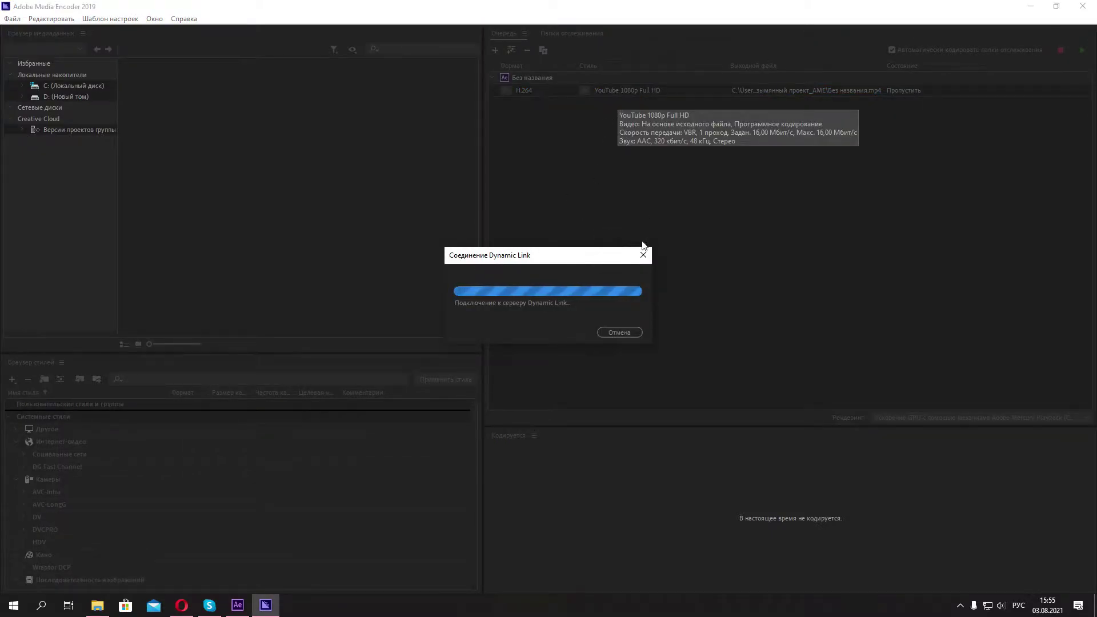
left_click(817, 115)
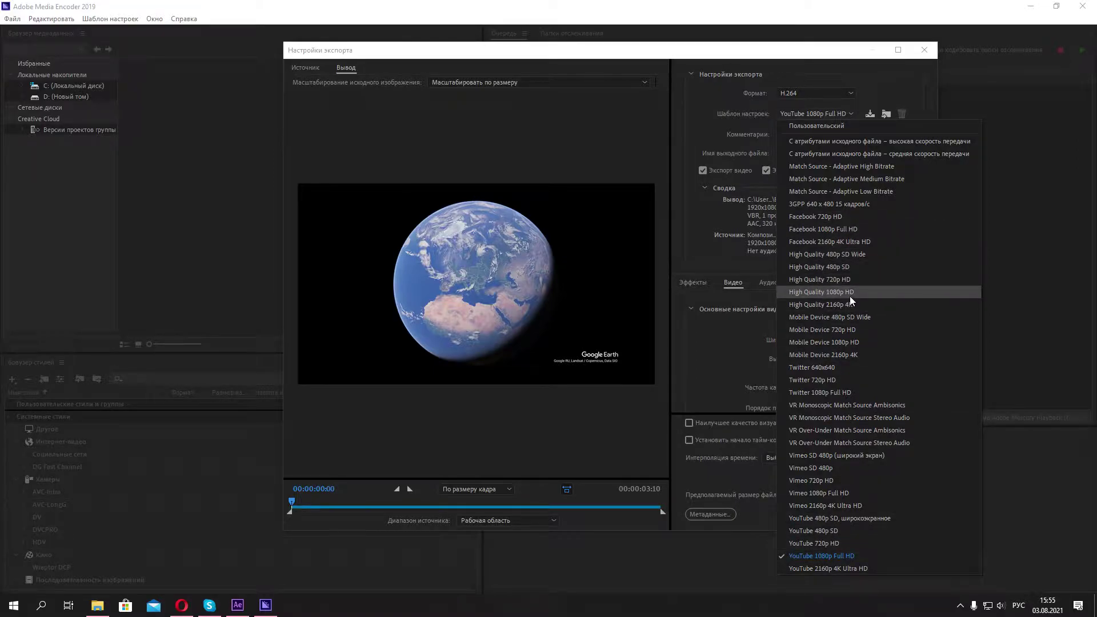
left_click(692, 115)
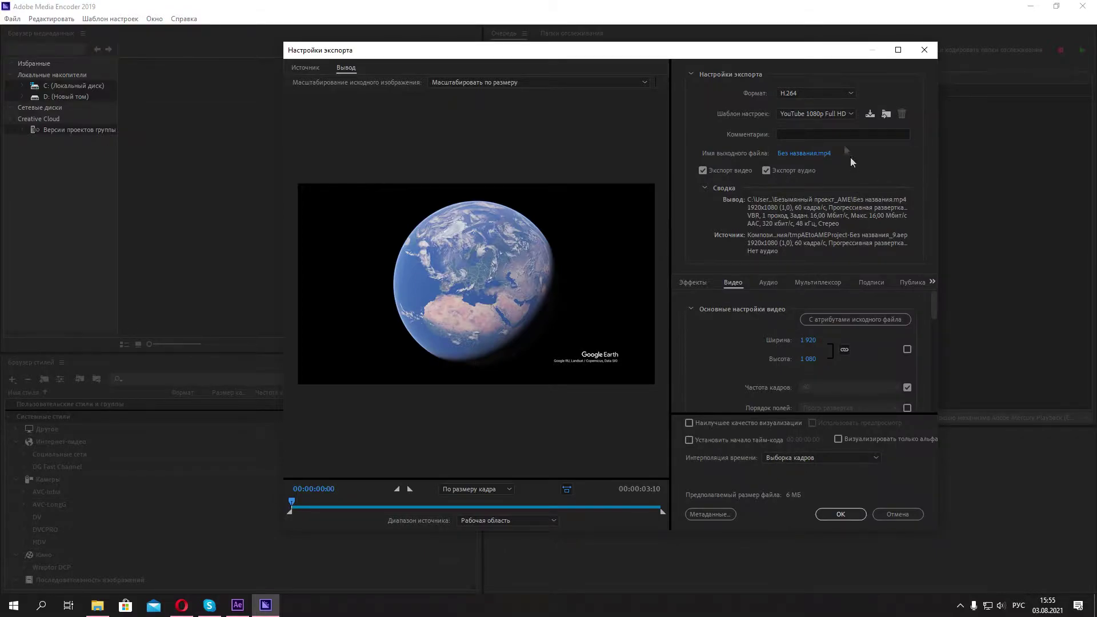
left_click(828, 115)
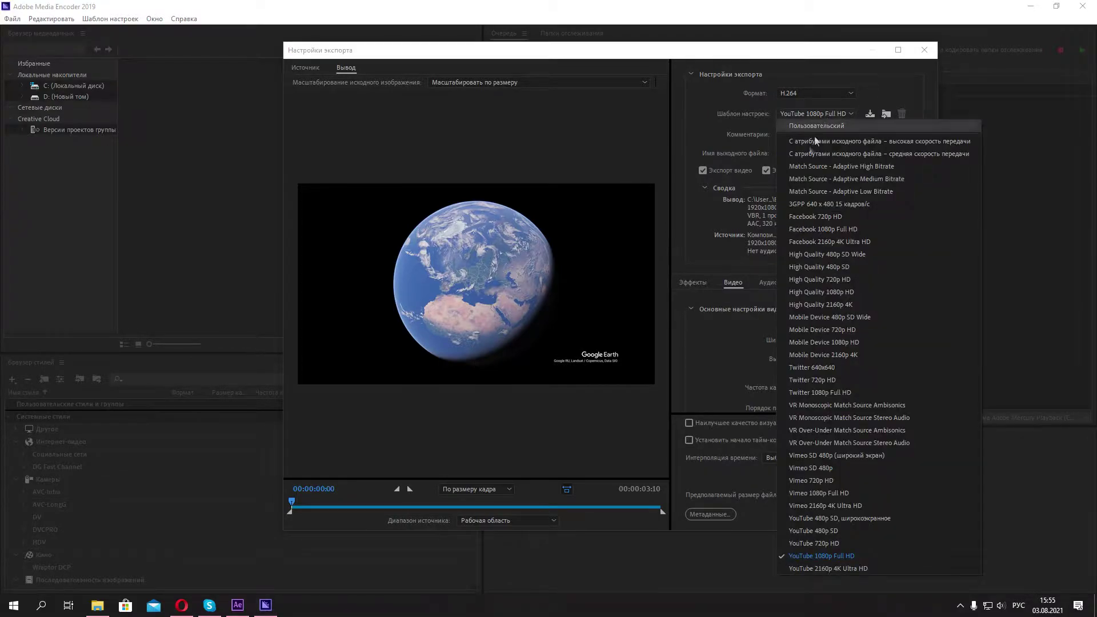
left_click(696, 130)
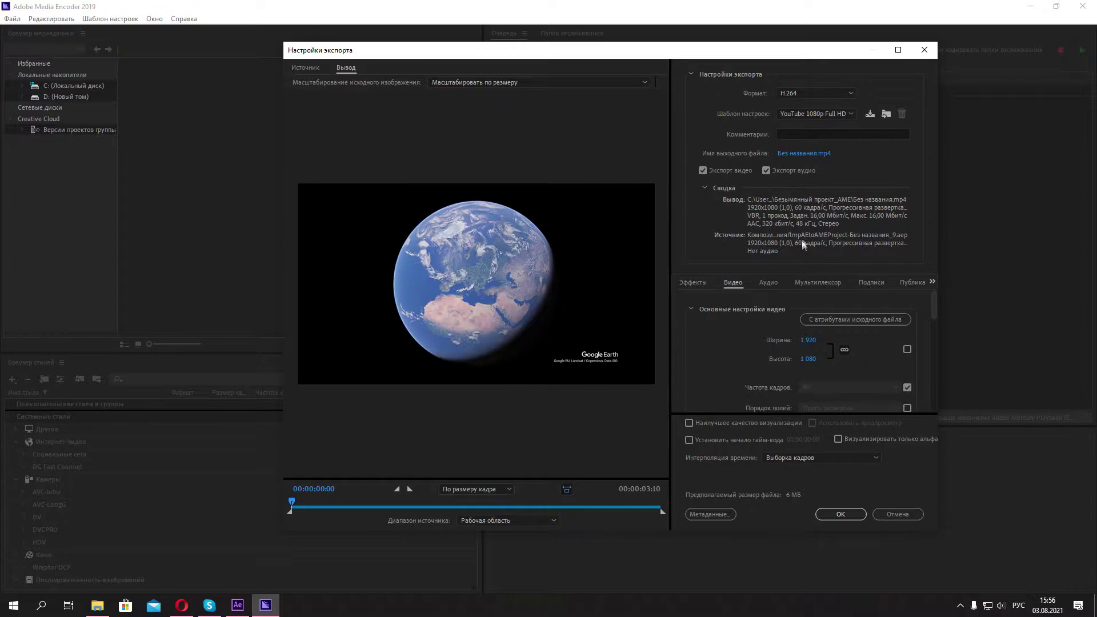
left_click(841, 514)
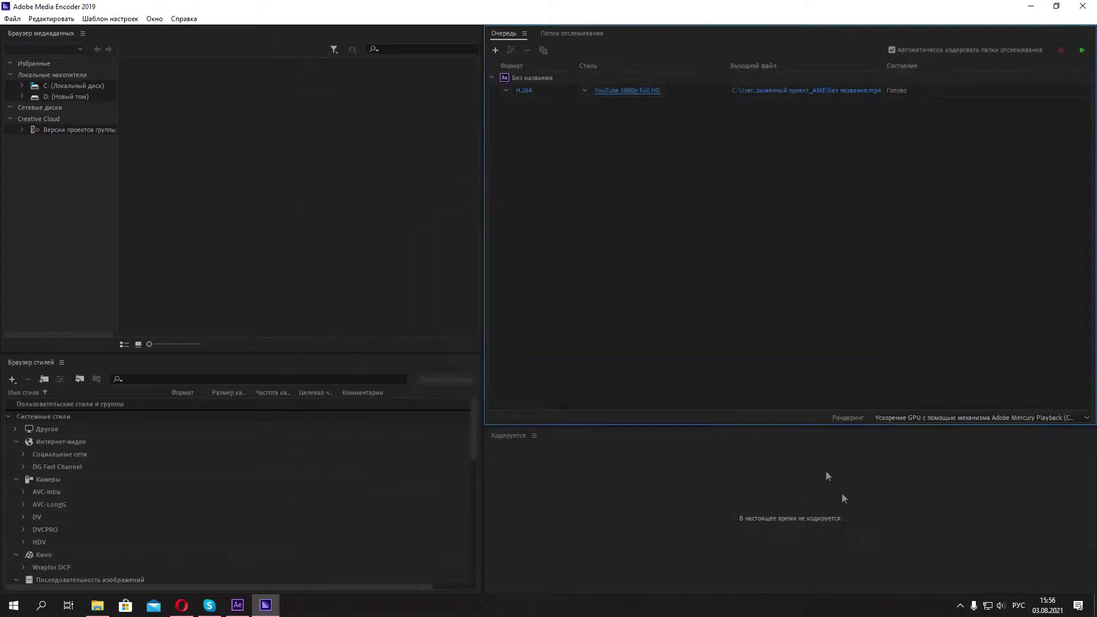
Save the output as тест.mp4 in D:\Видео\тест, start the queue, and minimize Media Encoder
left_click(759, 93)
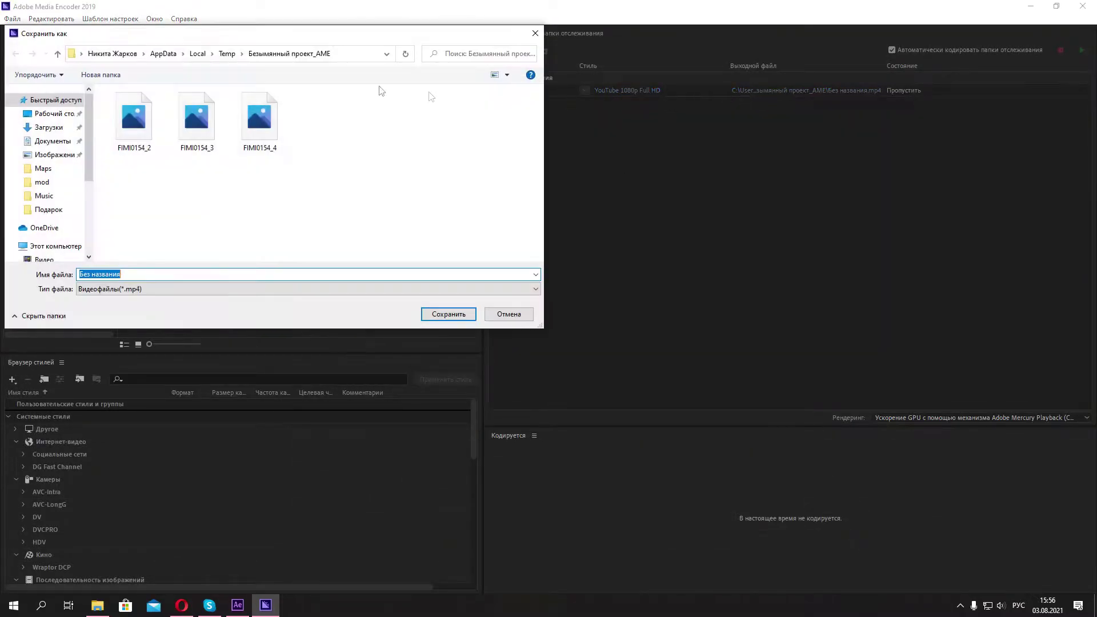
scroll(54, 212, "down", 3)
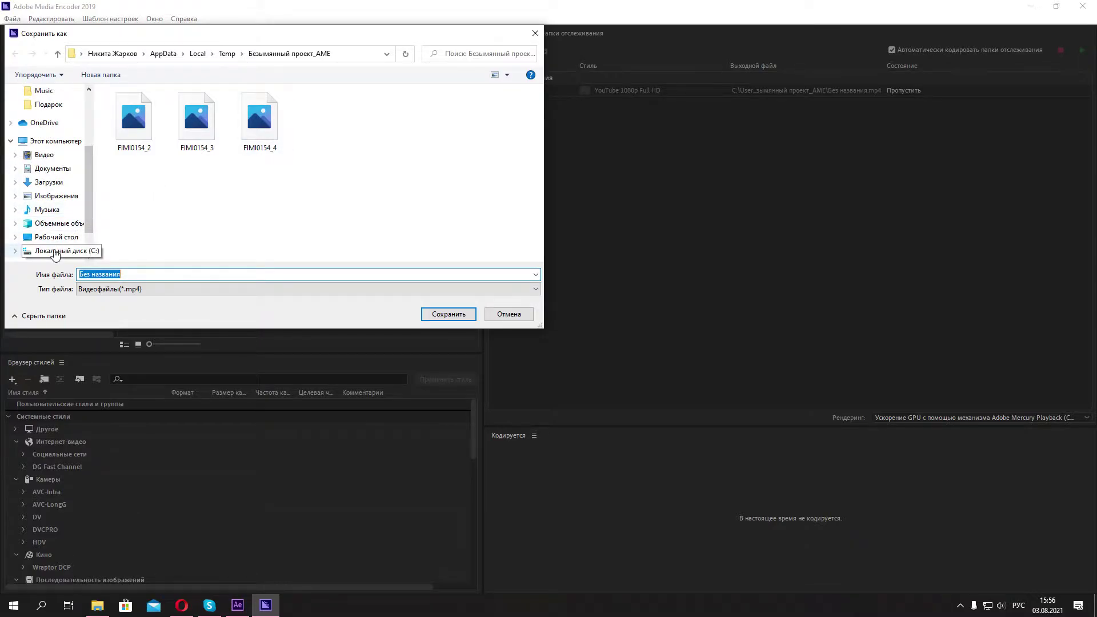
scroll(54, 217, "down", 1)
left_click(59, 218)
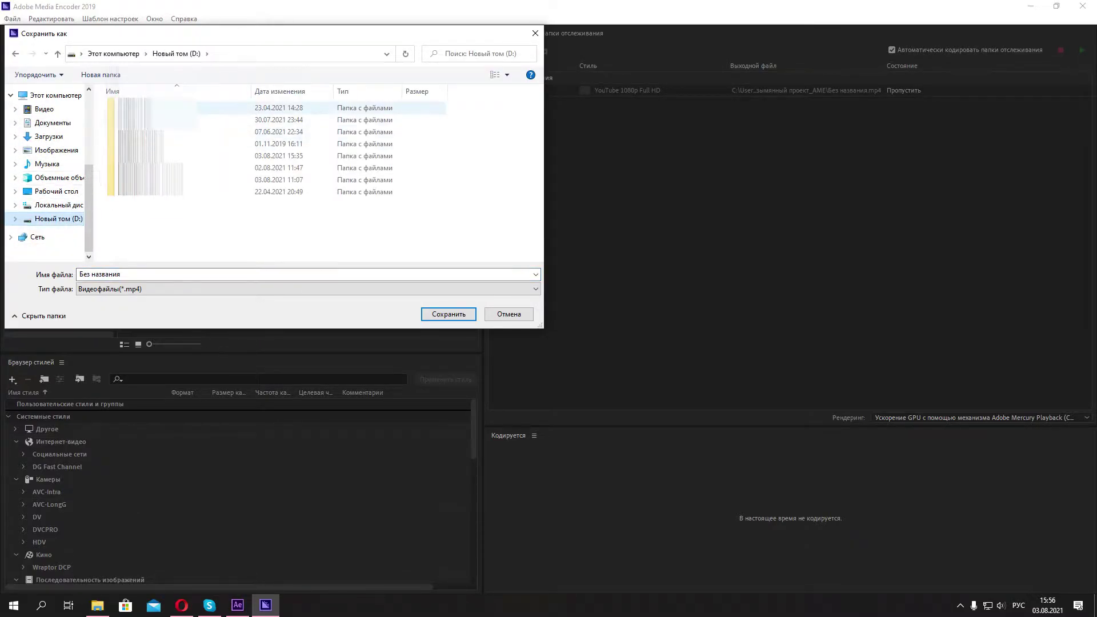
double_click(140, 156)
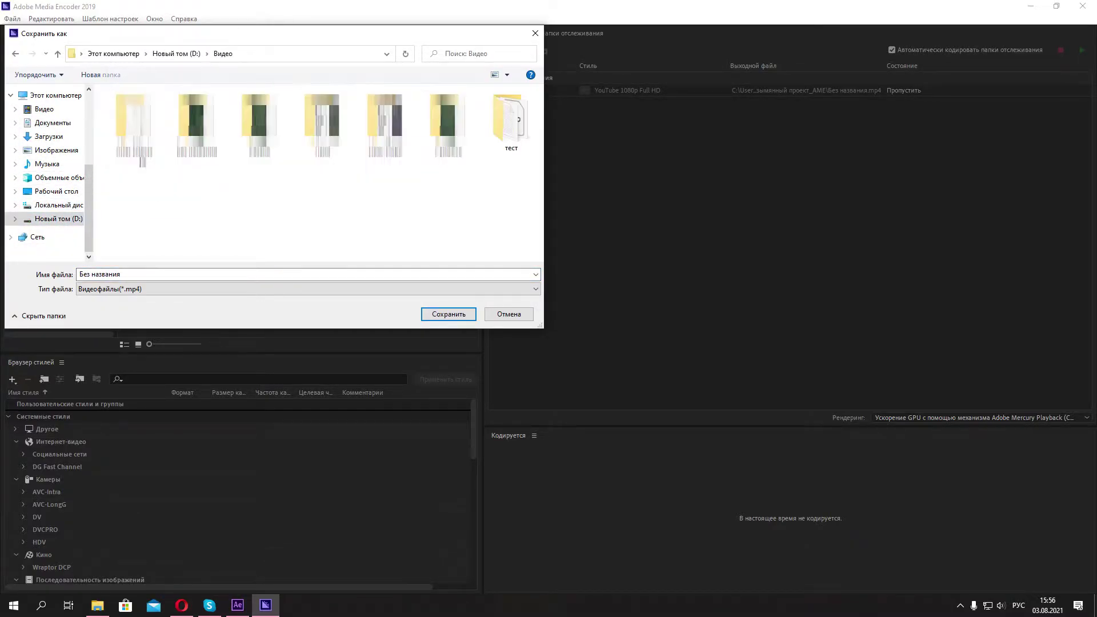
double_click(495, 129)
left_click(183, 278)
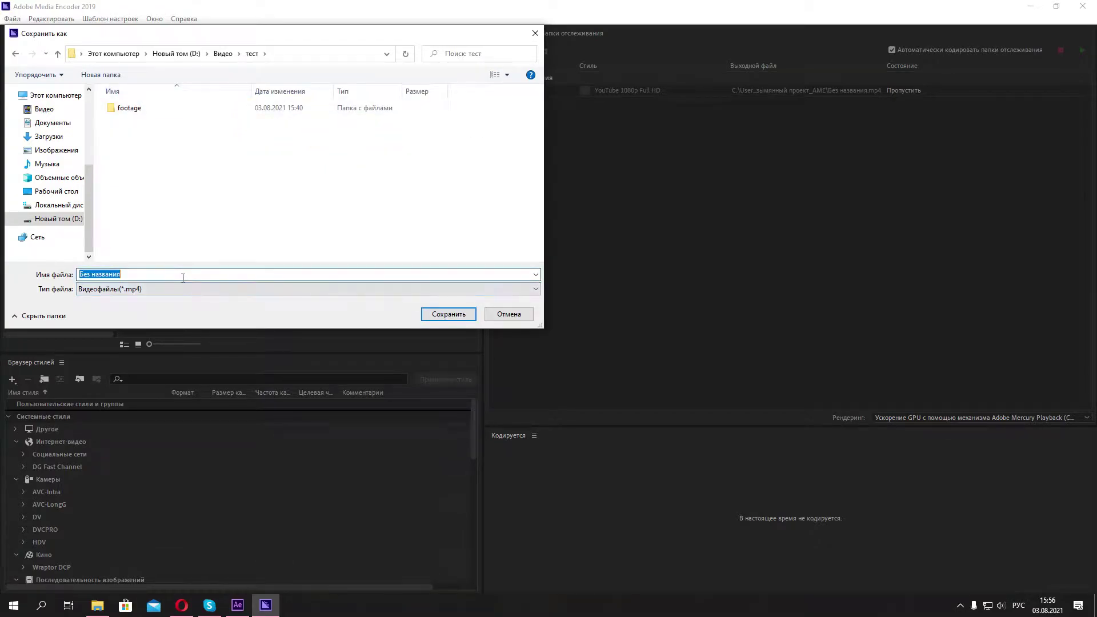
type("тест")
left_click(449, 314)
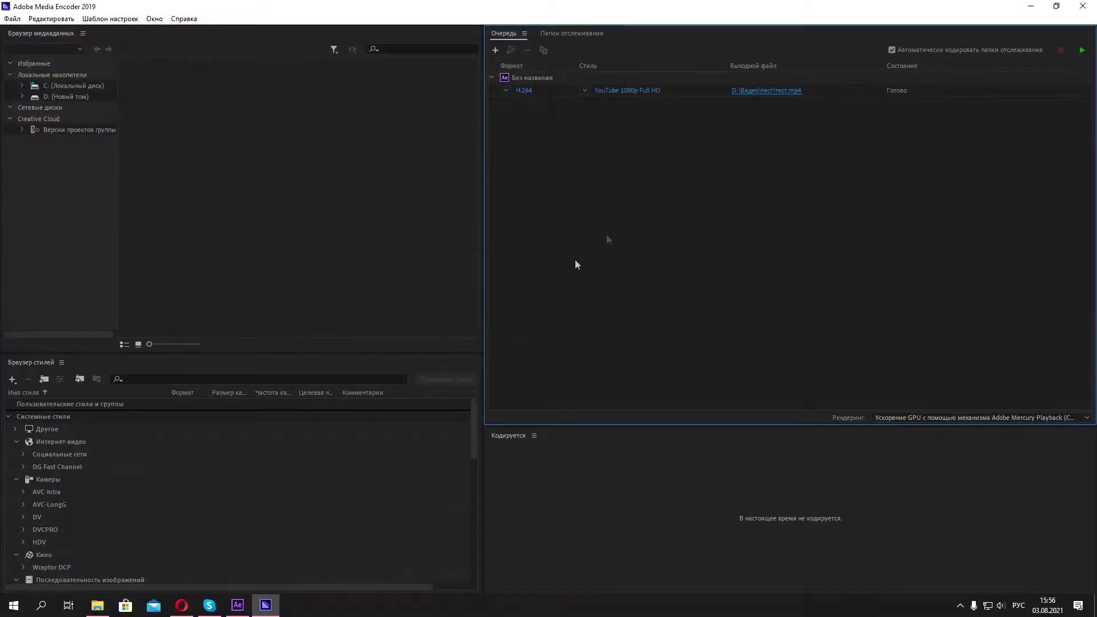
left_click(1080, 52)
left_click(1030, 7)
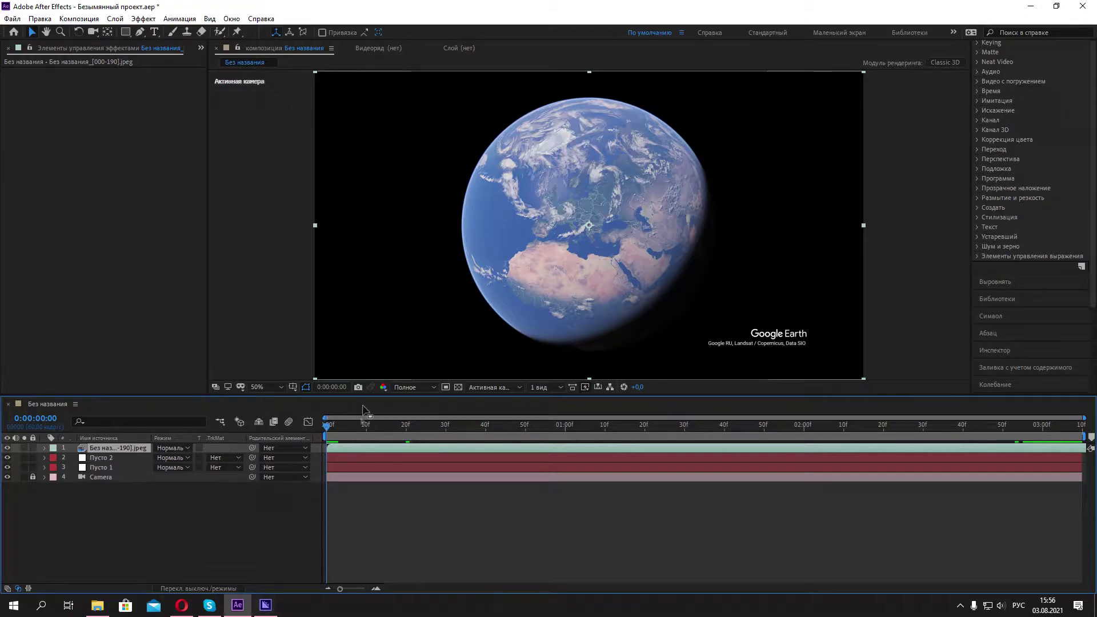
Trim the footage layer's start and end, and pull the work-area end back to about 02:27
left_click(1085, 432)
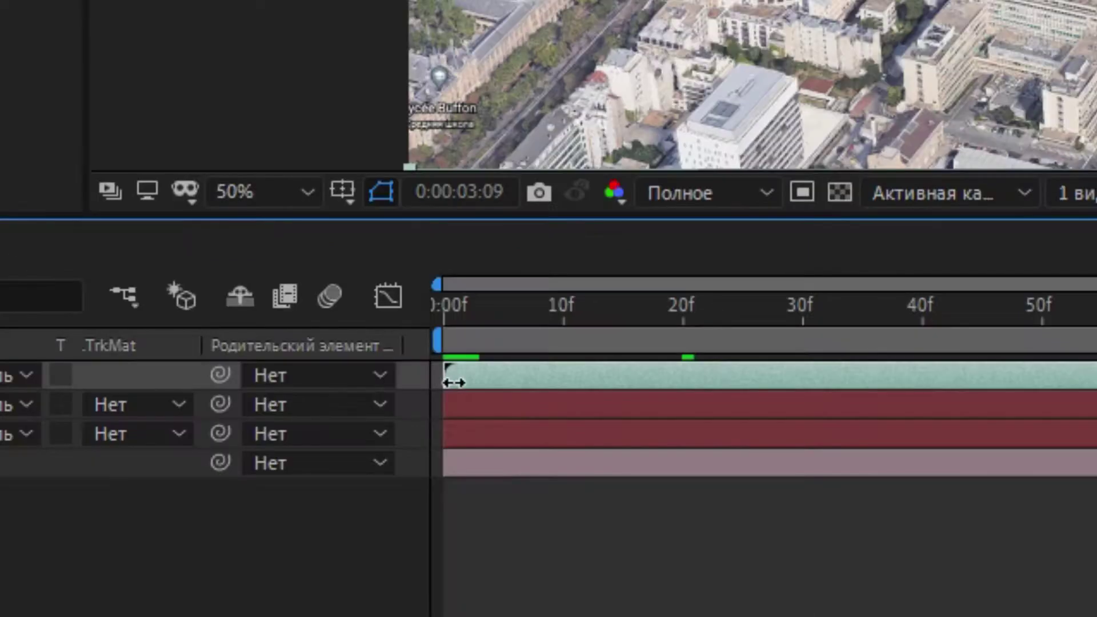
mouse_move(462, 383)
left_mouse_down()
mouse_move(532, 375)
mouse_move(541, 449)
mouse_move(1059, 445)
mouse_move(1082, 458)
mouse_move(375, 452)
left_mouse_up()
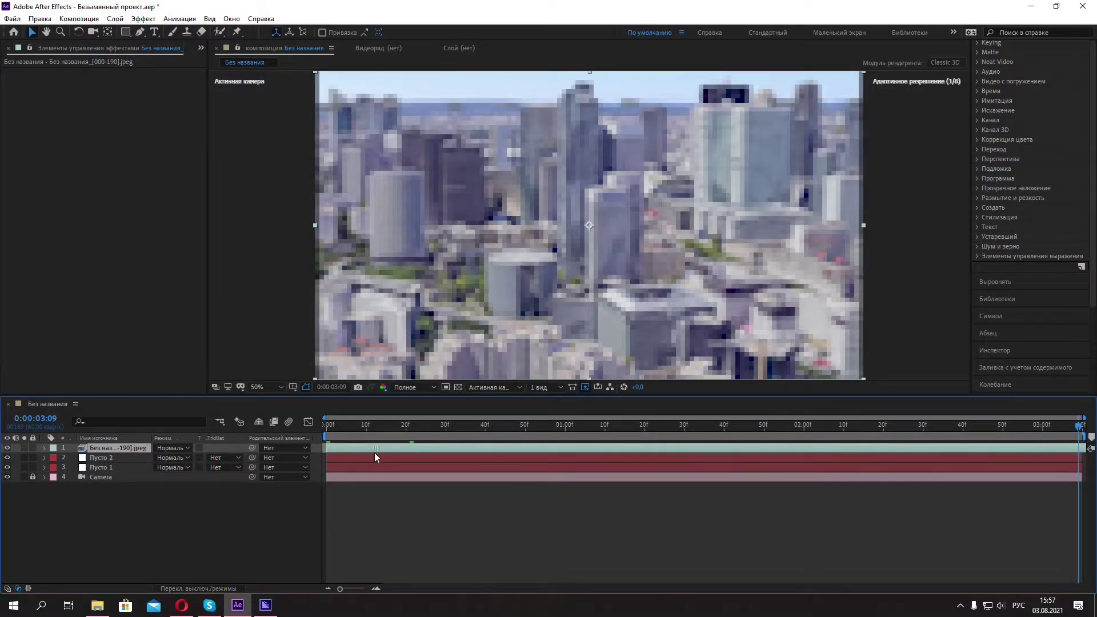
mouse_move(686, 425)
left_mouse_down()
mouse_move(345, 427)
mouse_move(983, 428)
left_mouse_up()
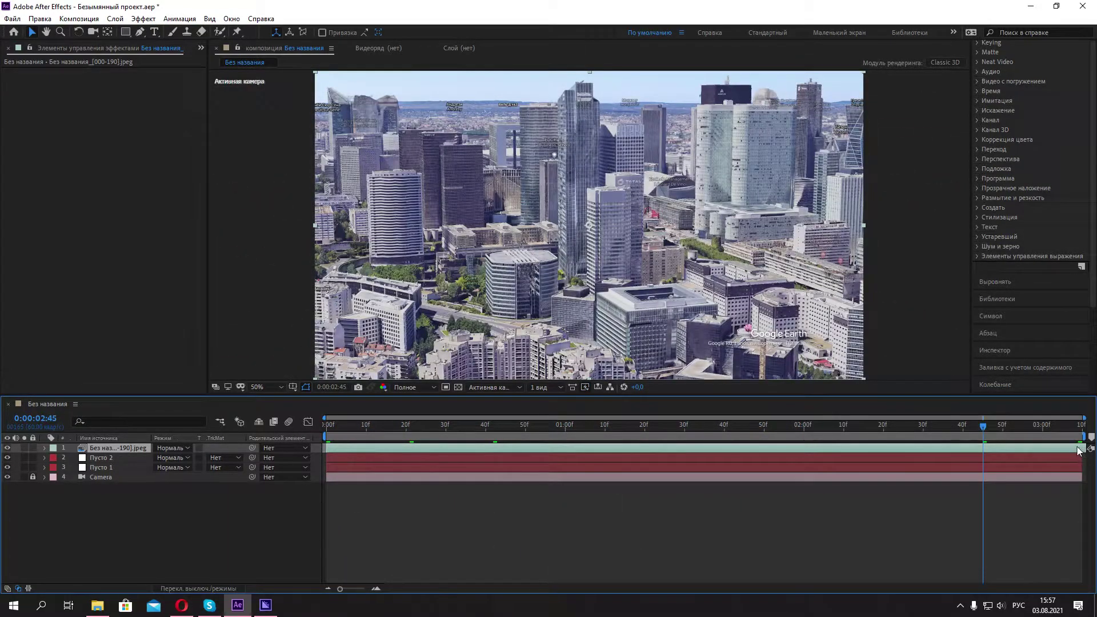
mouse_move(1060, 458)
left_mouse_down()
mouse_move(878, 452)
mouse_move(960, 451)
mouse_move(936, 444)
left_mouse_up()
left_click(669, 427)
left_click_drag(685, 433, 891, 434)
left_click_drag(962, 449, 918, 452)
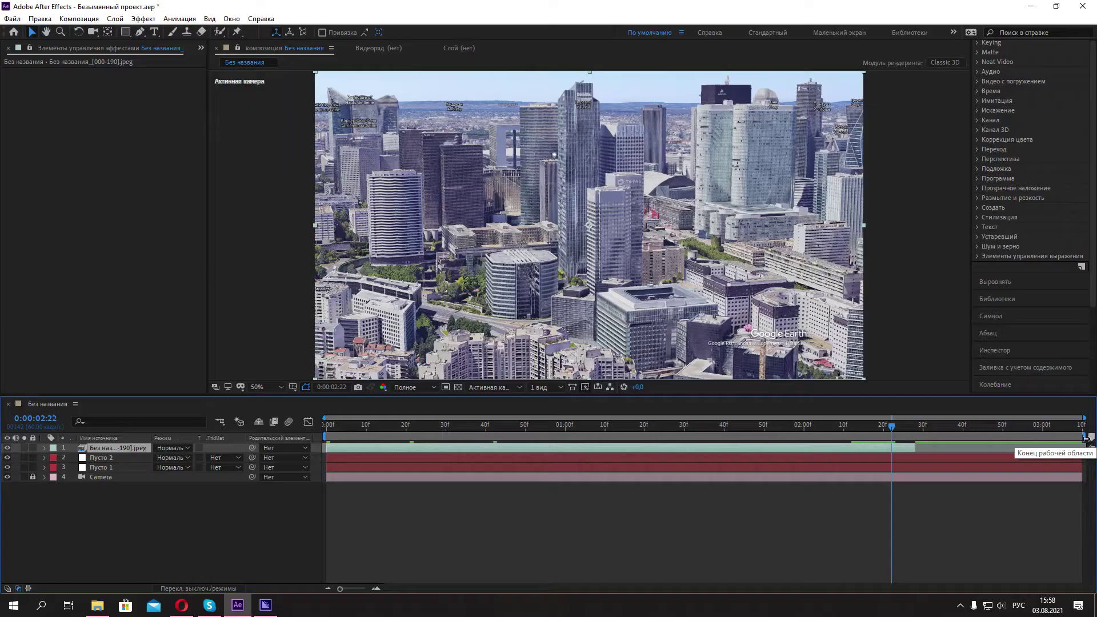
left_click_drag(1084, 438, 918, 440)
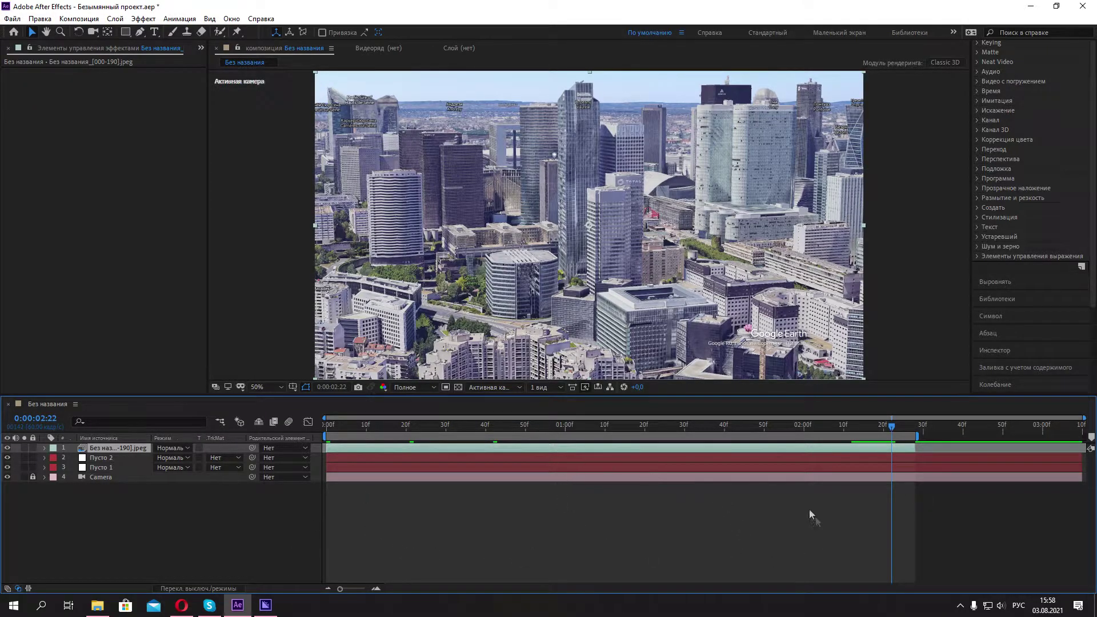
left_click(12, 19)
mouse_move(32, 204)
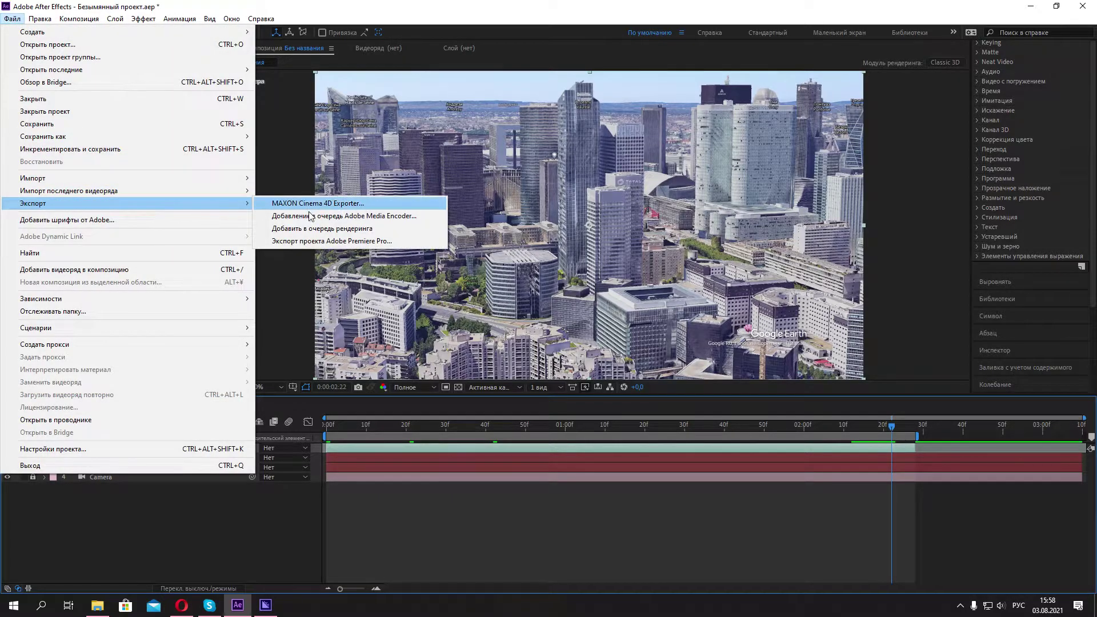
Queue the trimmed composition and encode it as тест2.mp4 in D:\Видео\тест
left_click(310, 215)
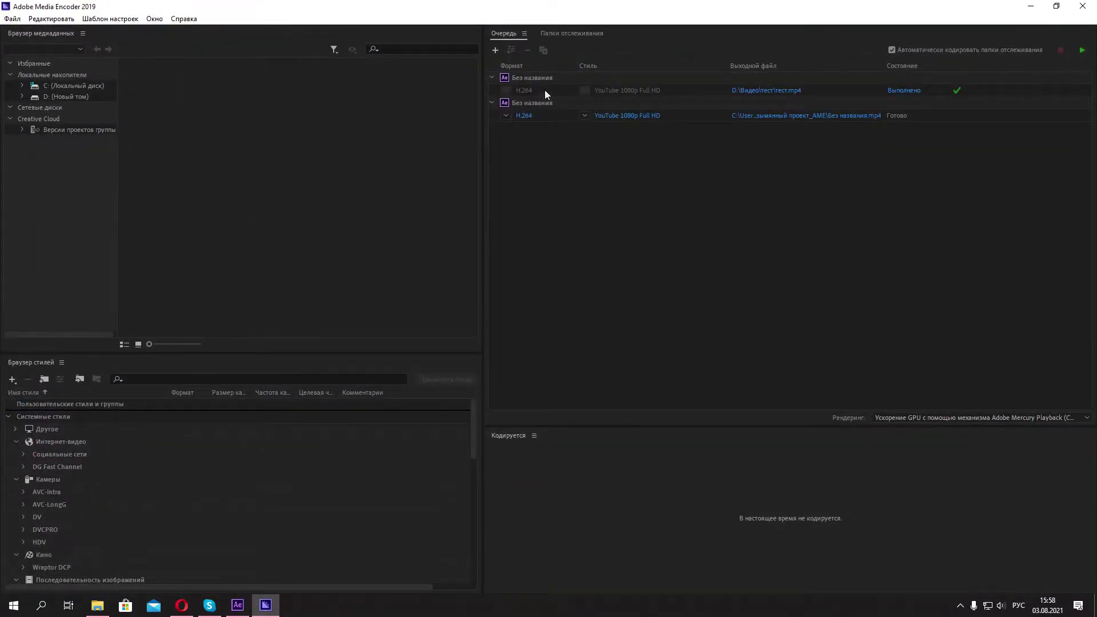
left_click(533, 101)
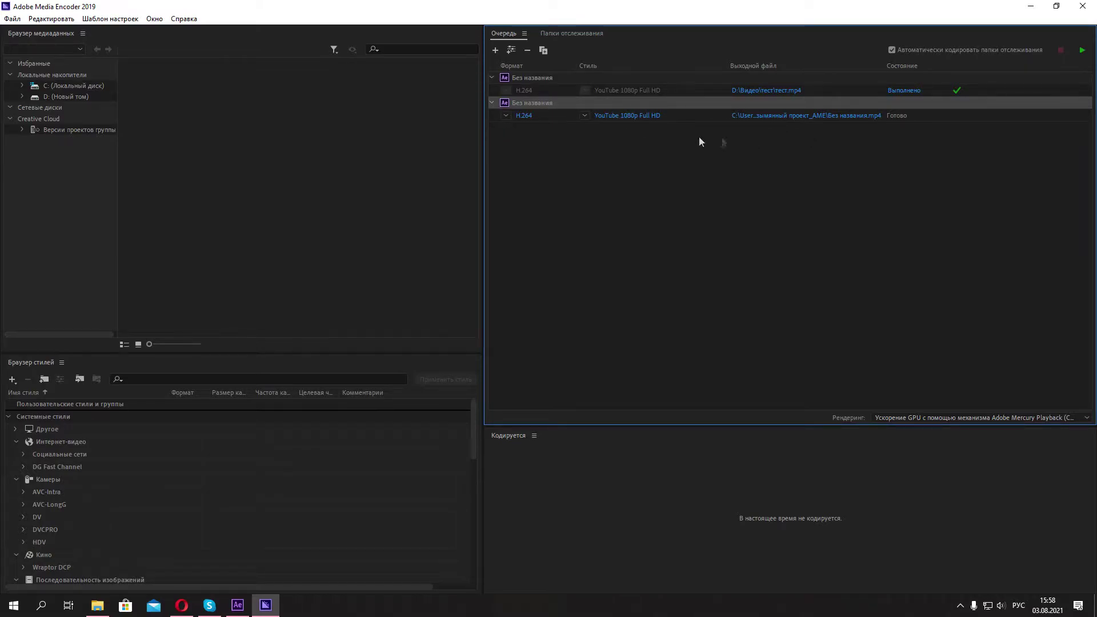
left_click(771, 116)
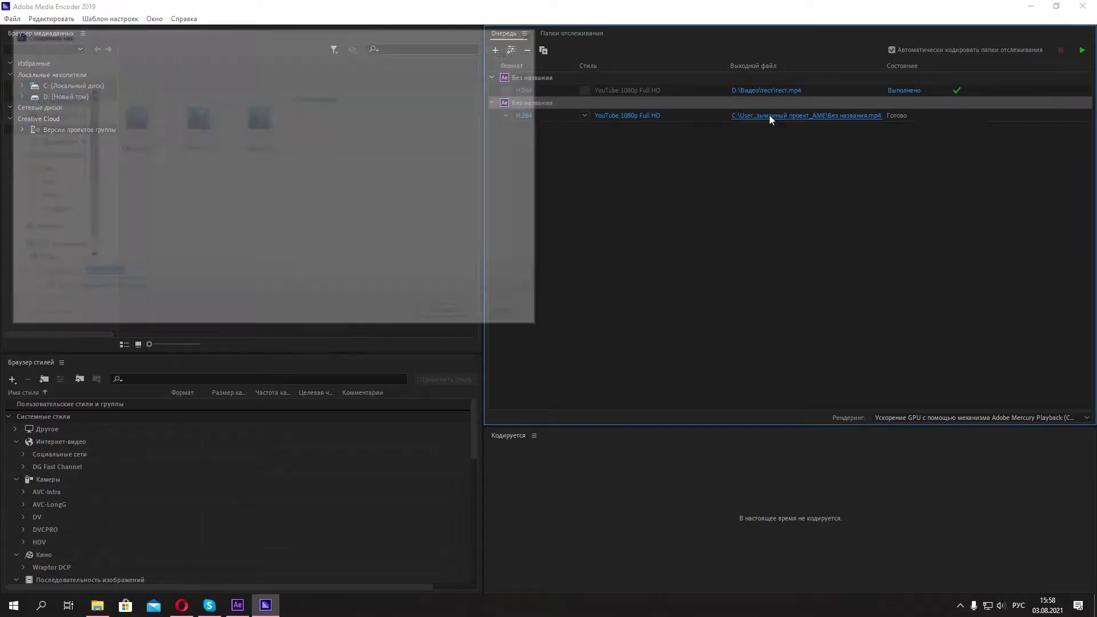
scroll(24, 261, "down", 5)
left_click(58, 219)
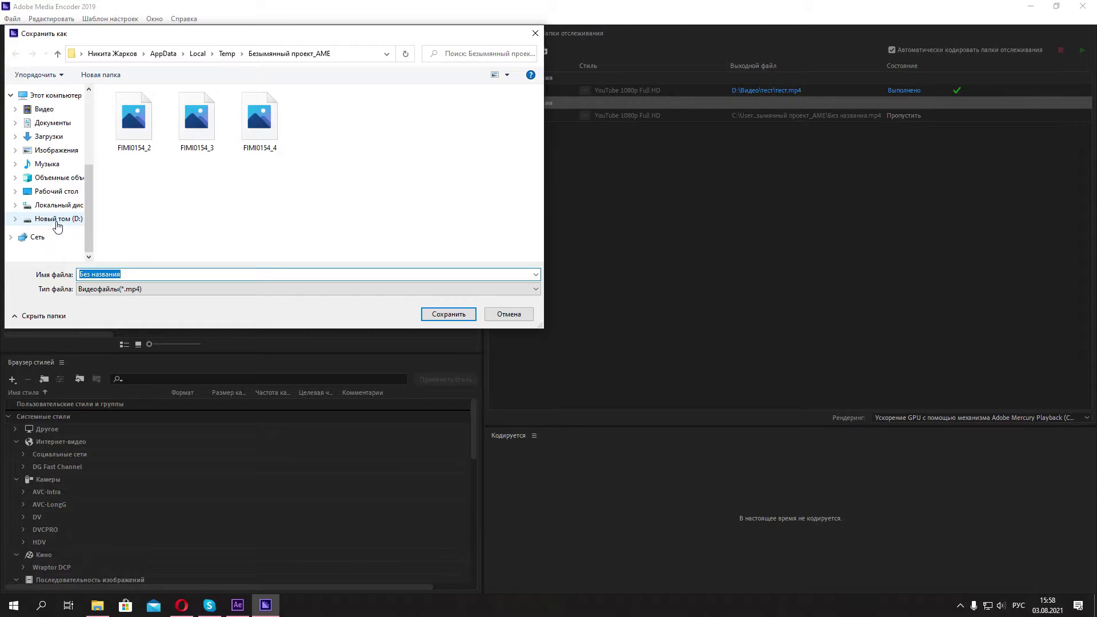
double_click(132, 156)
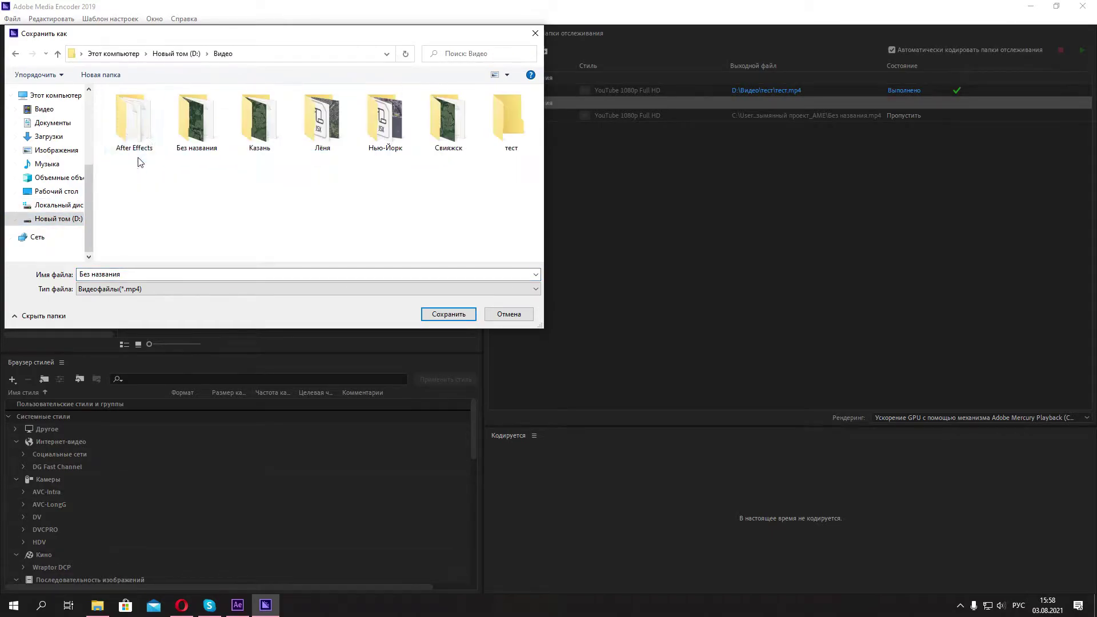
left_click(510, 127)
double_click(511, 127)
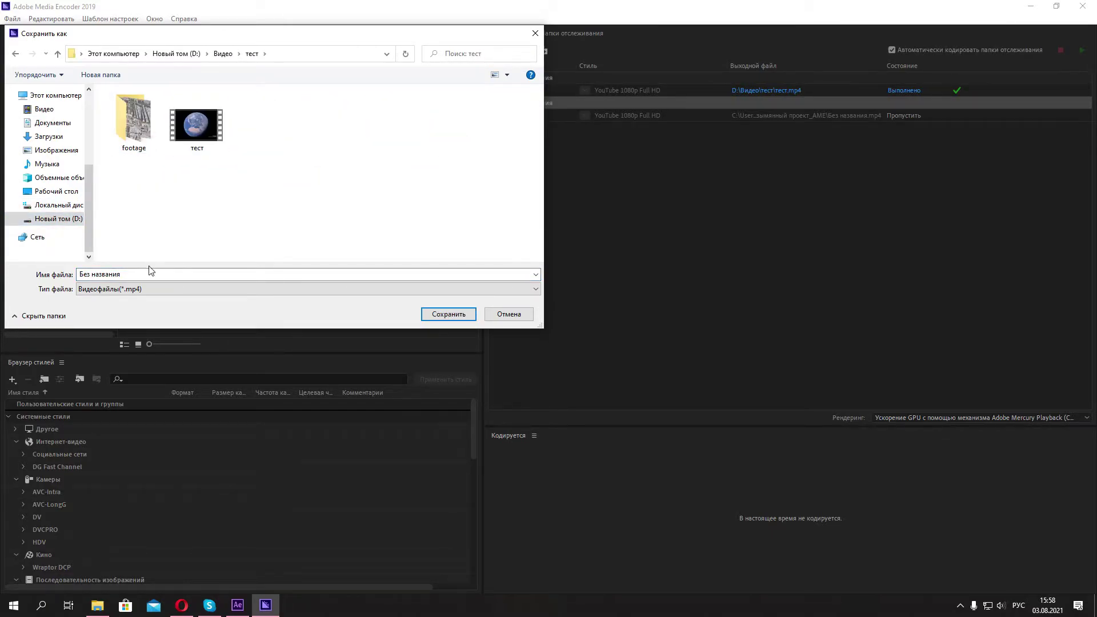
left_click(153, 277)
type("тест2")
left_click(451, 316)
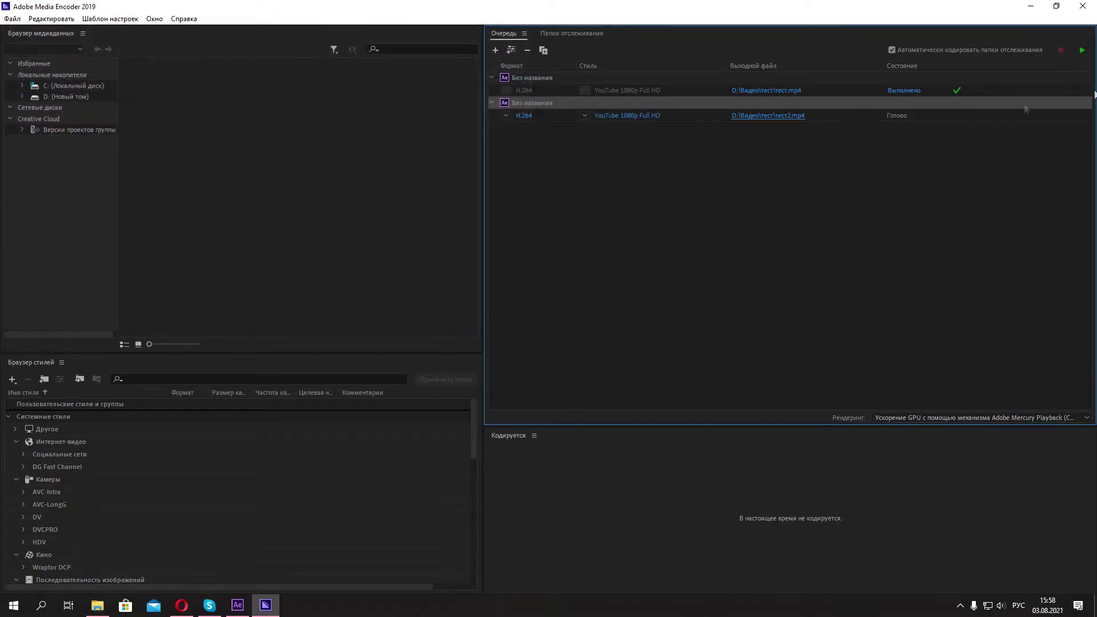
left_click(1075, 52)
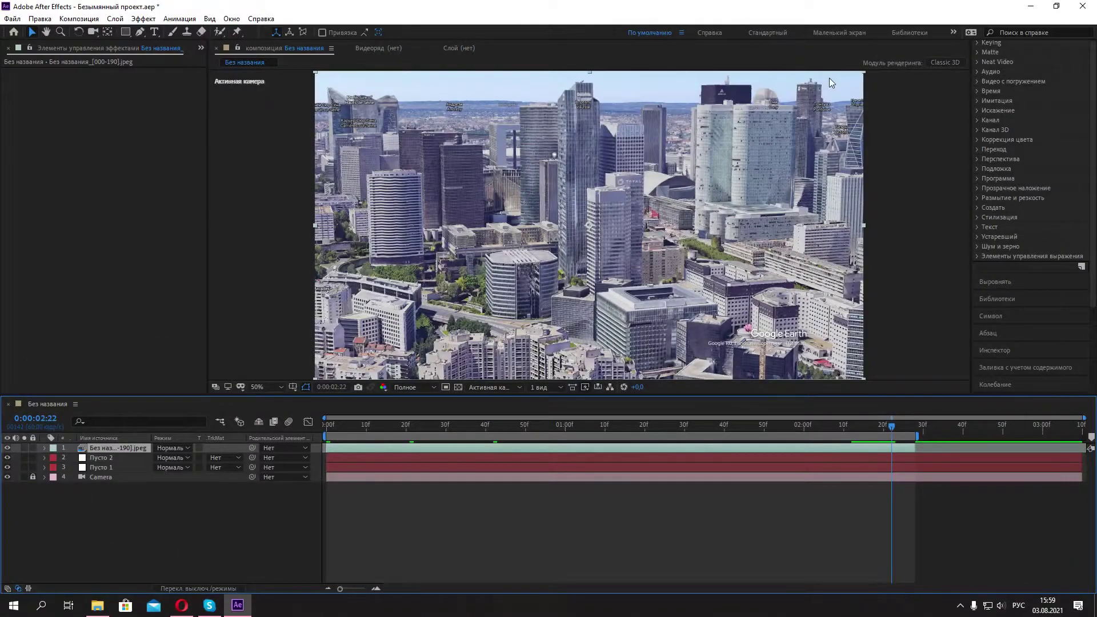
Close After Effects and create a new Vegas project at 59,940 fps (двойной NTSC)
left_click(1082, 6)
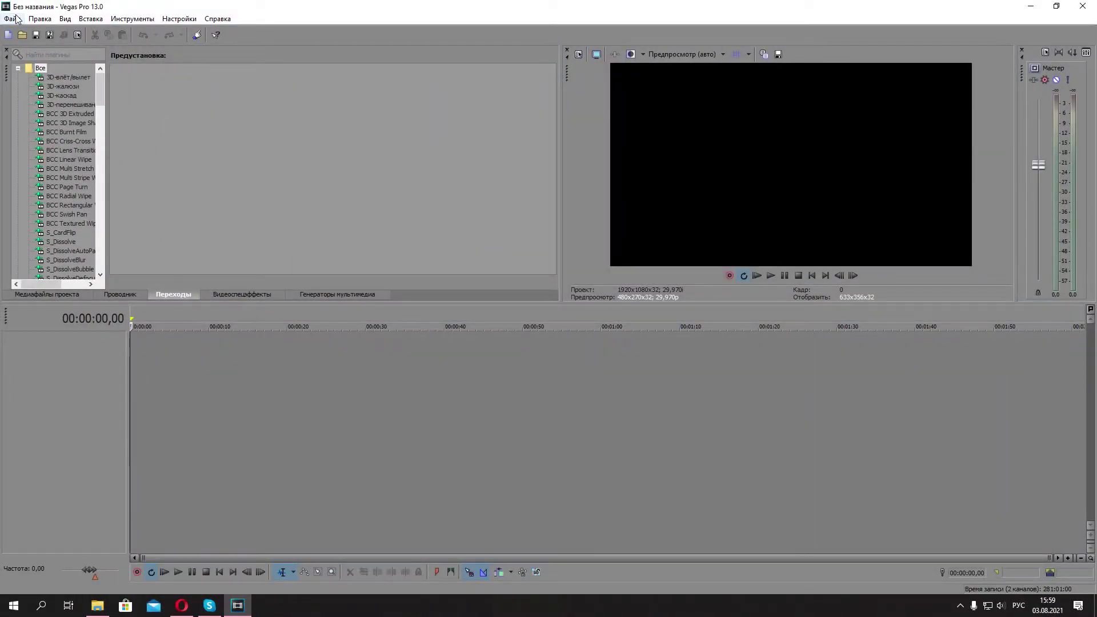
left_click(15, 21)
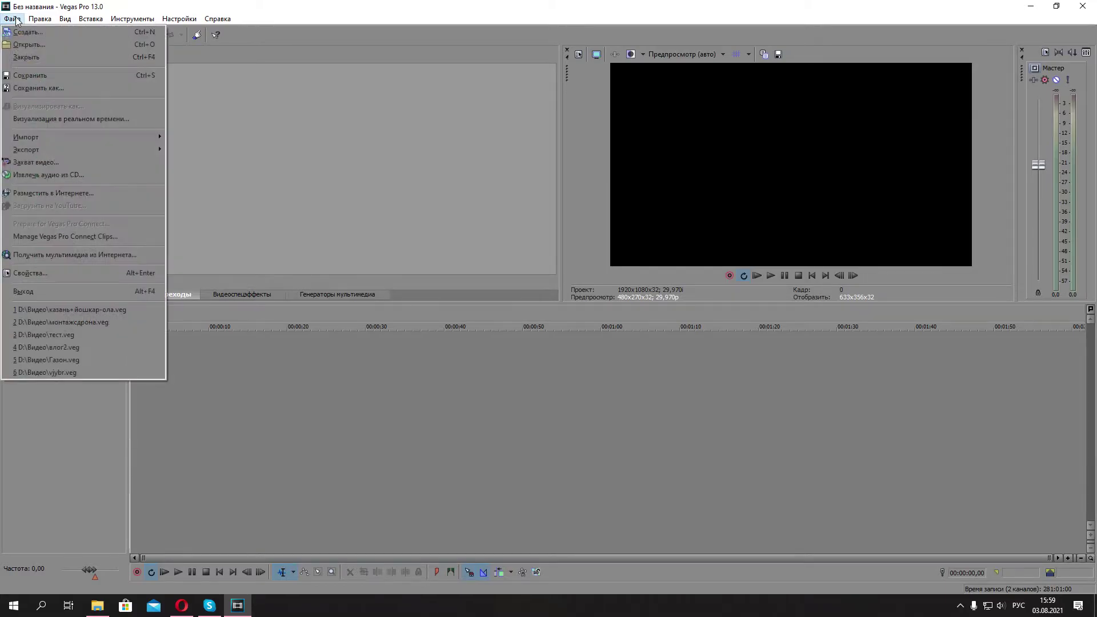
left_click(27, 34)
left_click(534, 184)
left_click(534, 252)
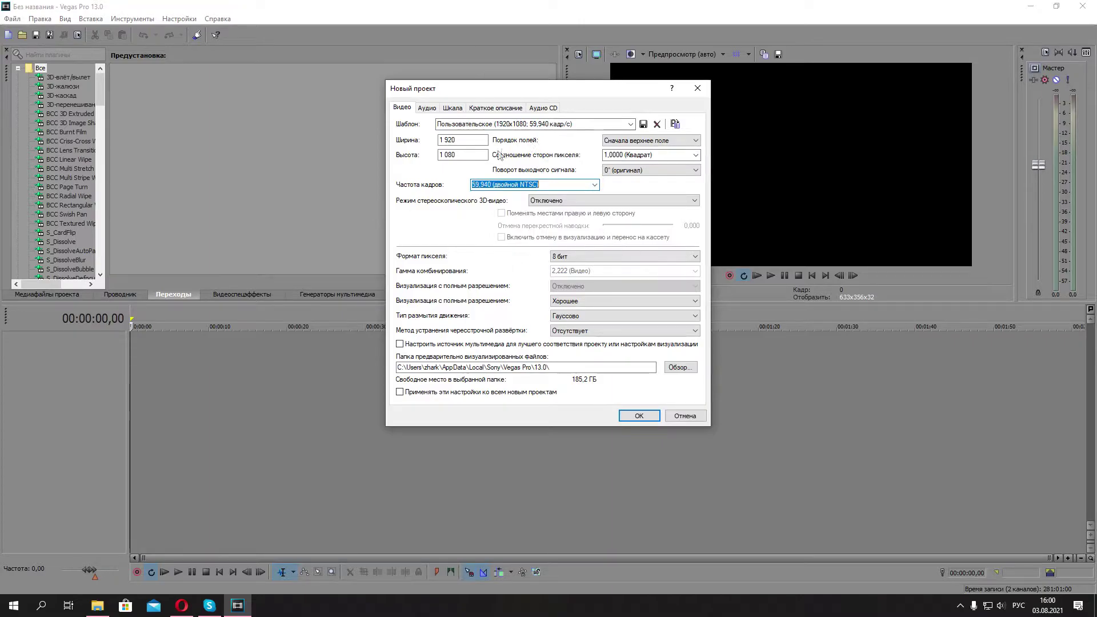
left_click(638, 416)
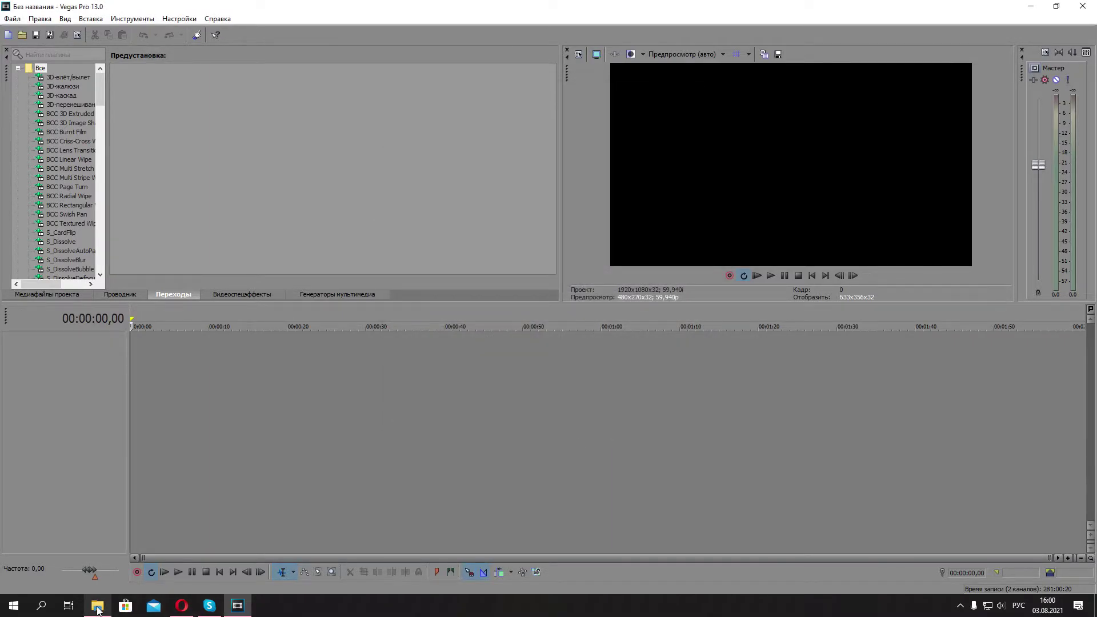
left_click(97, 607)
Add тест and тест2 to the Vegas timeline and match the project settings to the clips
left_click_drag(360, 159, 430, 98)
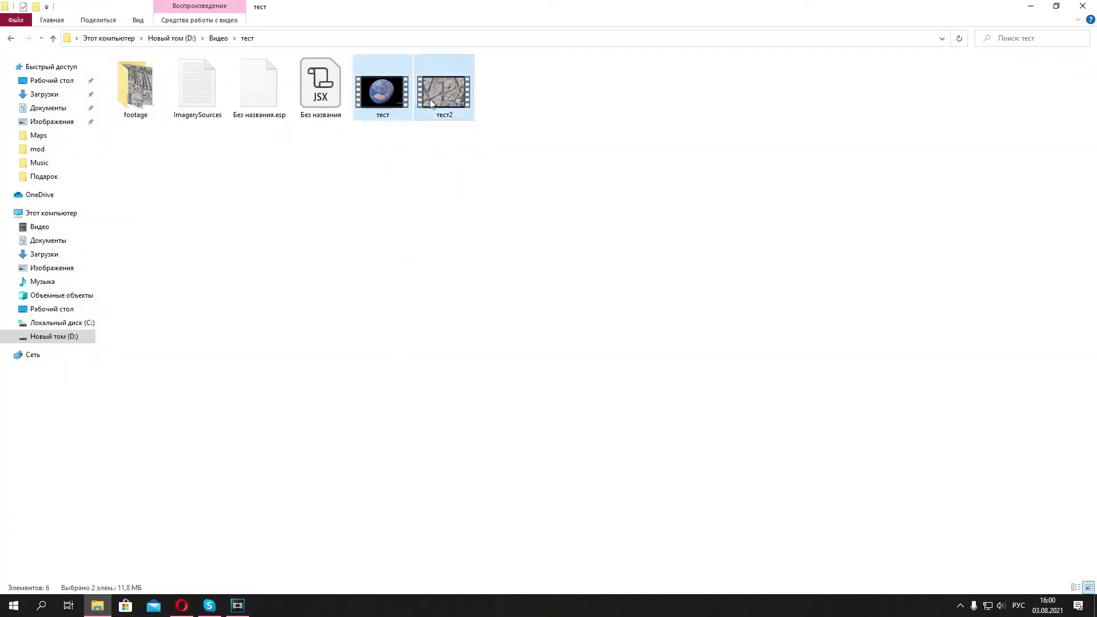
mouse_move(232, 586)
left_mouse_down()
mouse_move(194, 361)
mouse_move(149, 353)
left_mouse_up()
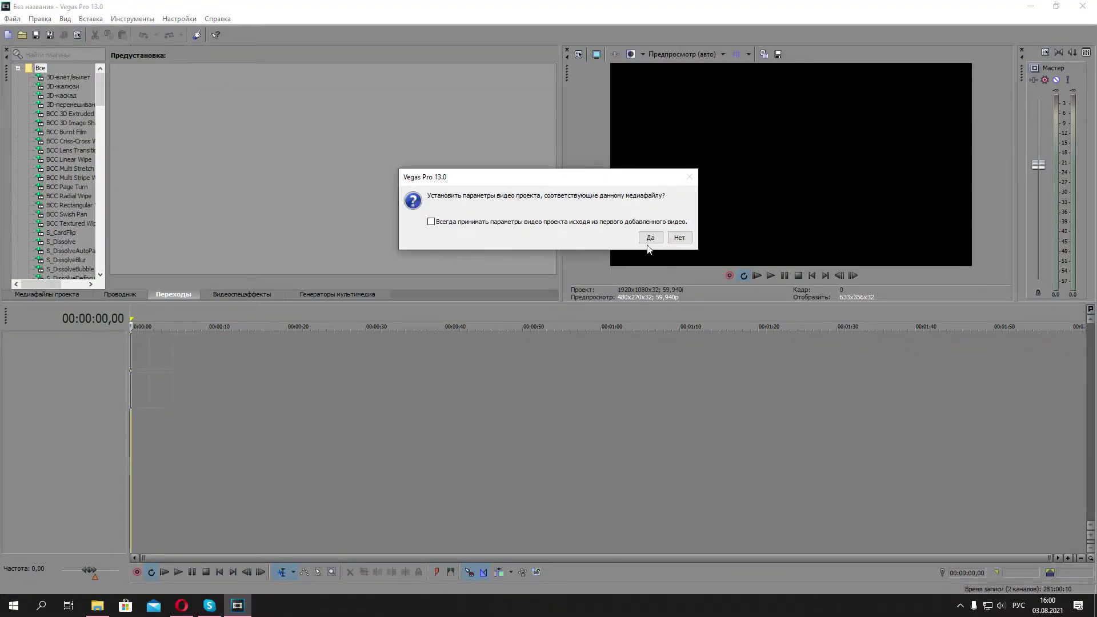
left_click(649, 241)
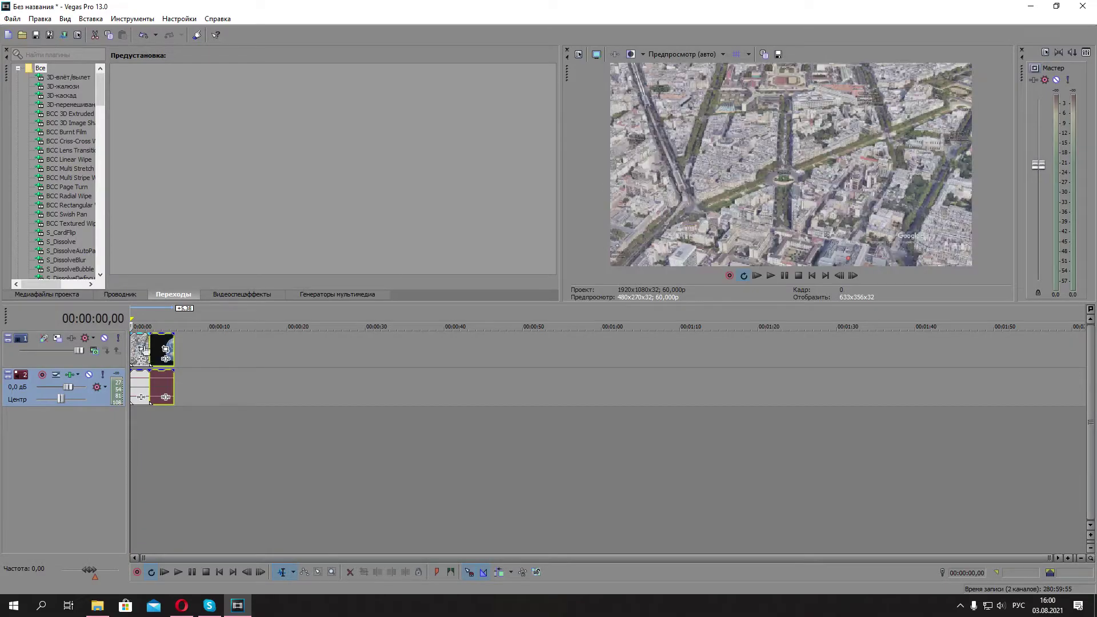
Arrange the clips end to end, with the globe clip at the start and the Paris clip after it
left_click(139, 351)
scroll(259, 363, "up", 5)
left_click_drag(152, 351, 413, 351)
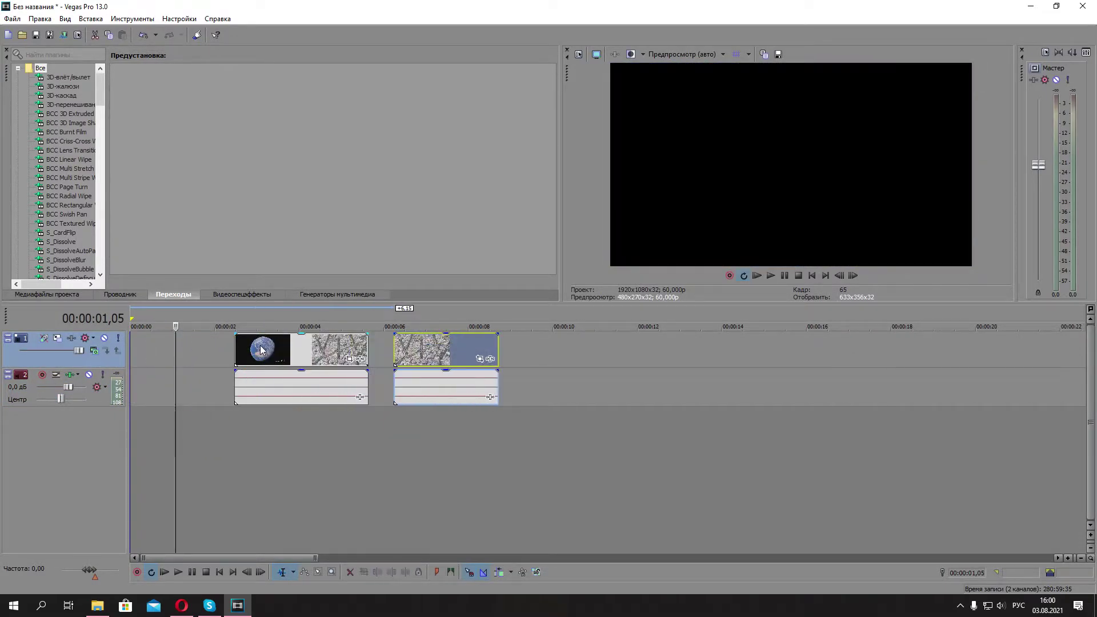
left_click_drag(274, 351, 169, 351)
left_click_drag(413, 352, 284, 352)
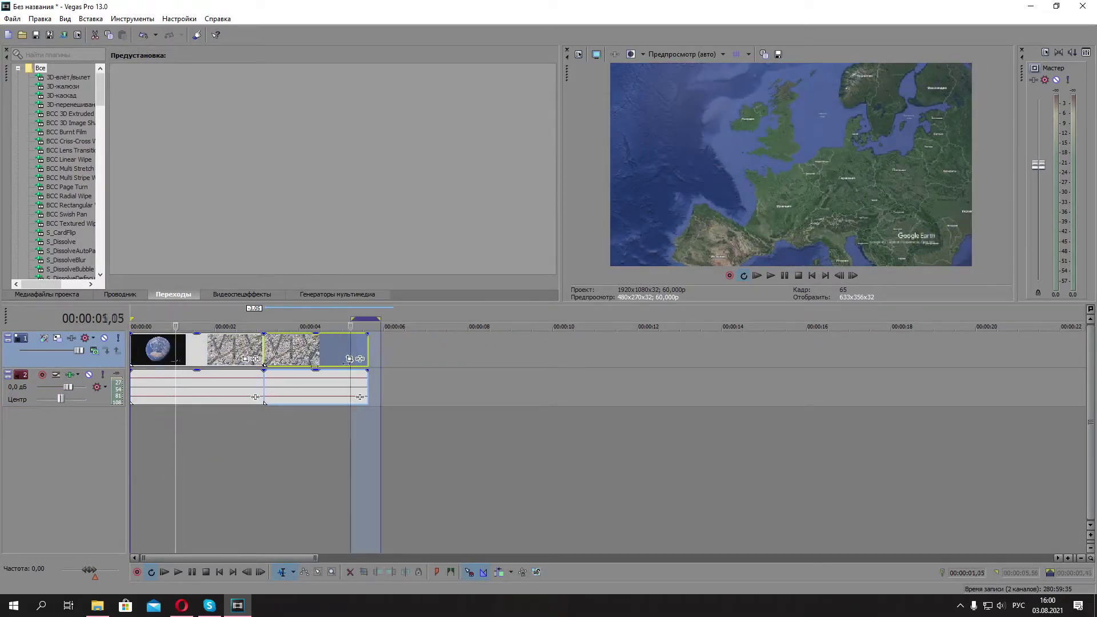
Set the region to end at 00:00:05,38 and move the preview to 00:00:01,35
double_click(399, 339)
left_click_drag(388, 326, 375, 327)
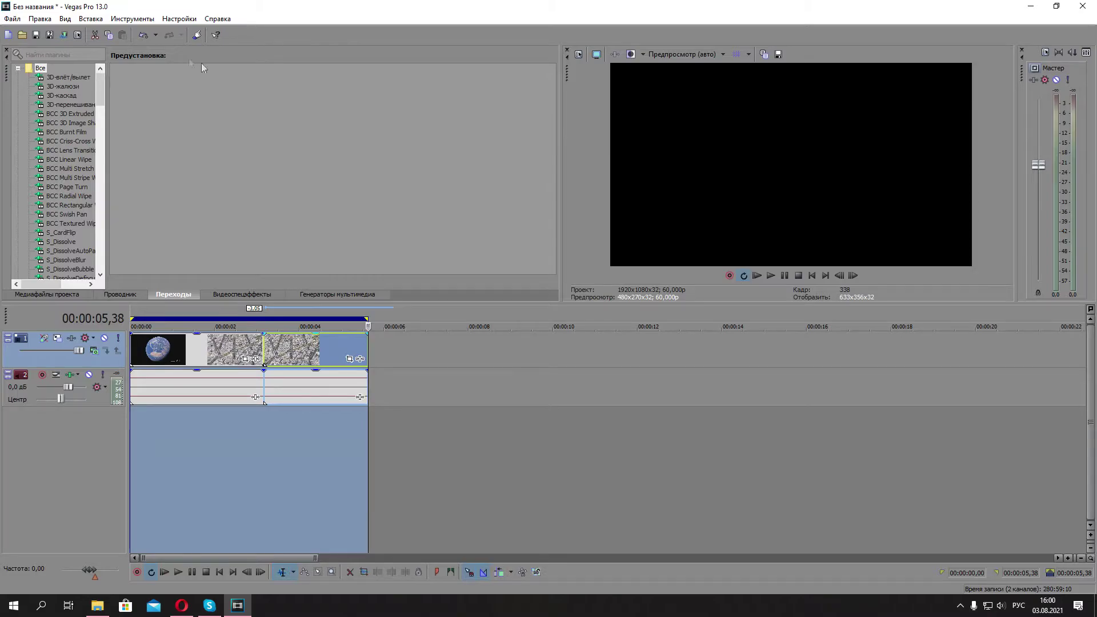
left_click(199, 357)
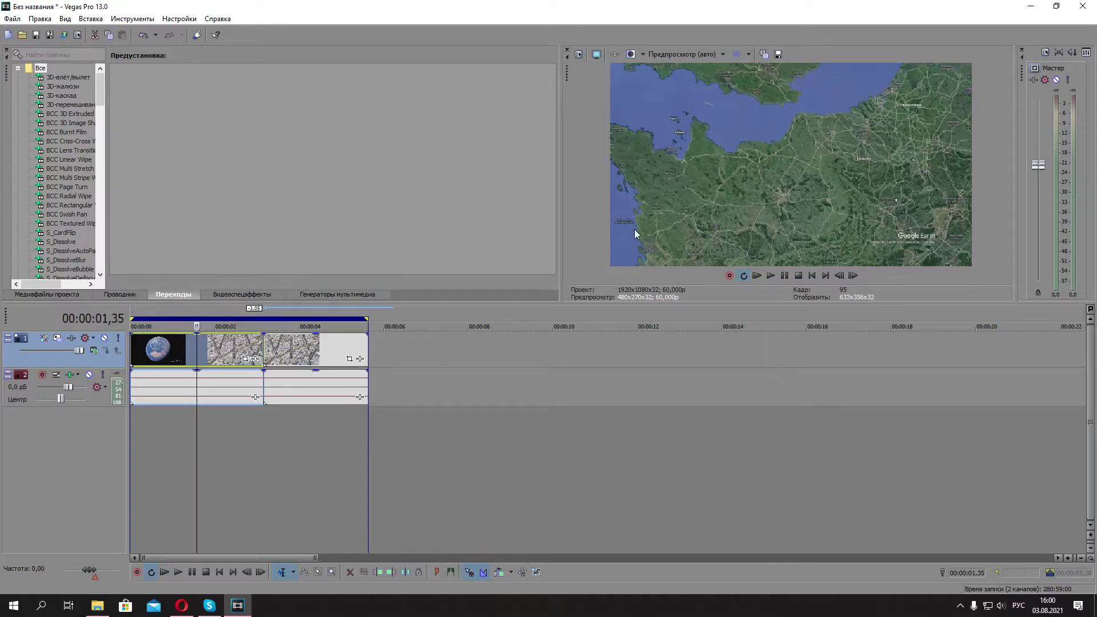
View the preview at full size, then return it to automatic size
left_click(675, 55)
left_click(769, 96)
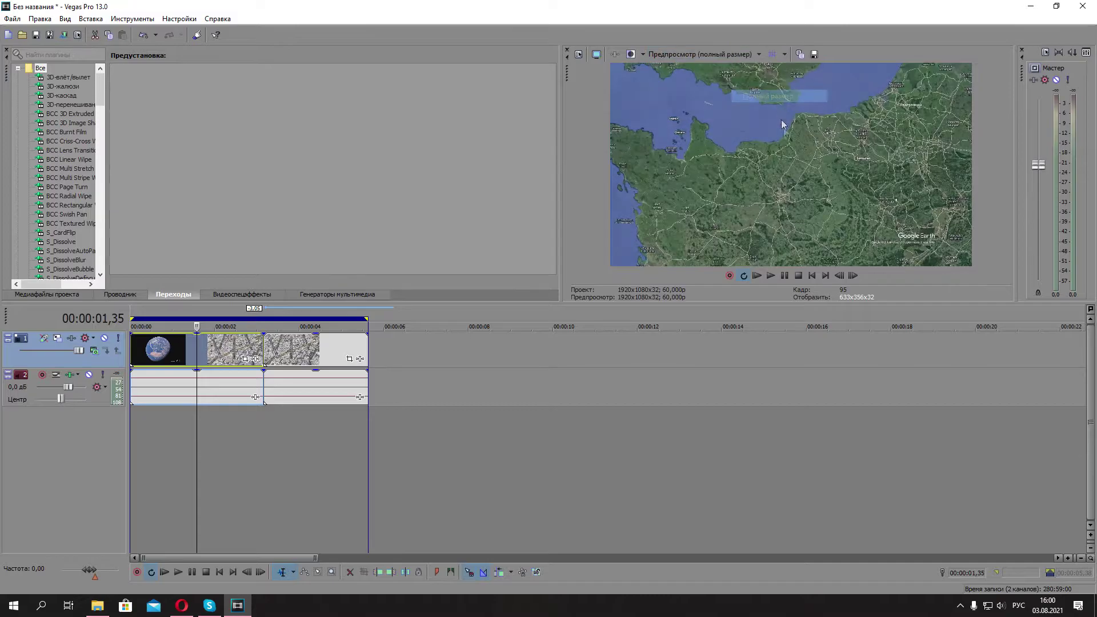
left_click(693, 53)
mouse_move(684, 83)
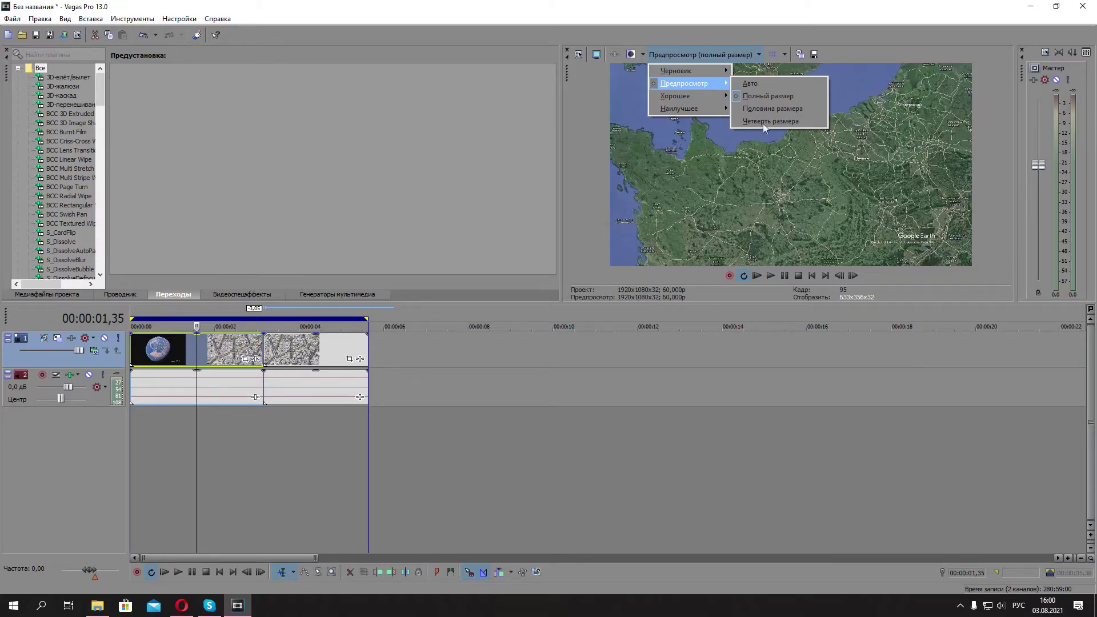
left_click(757, 82)
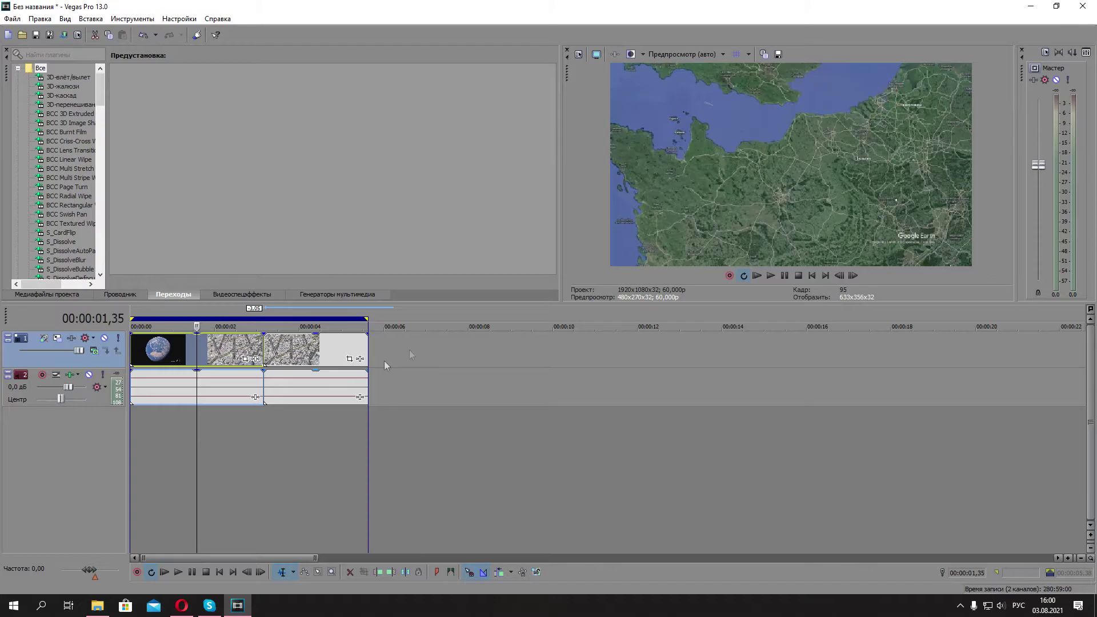
left_click(65, 36)
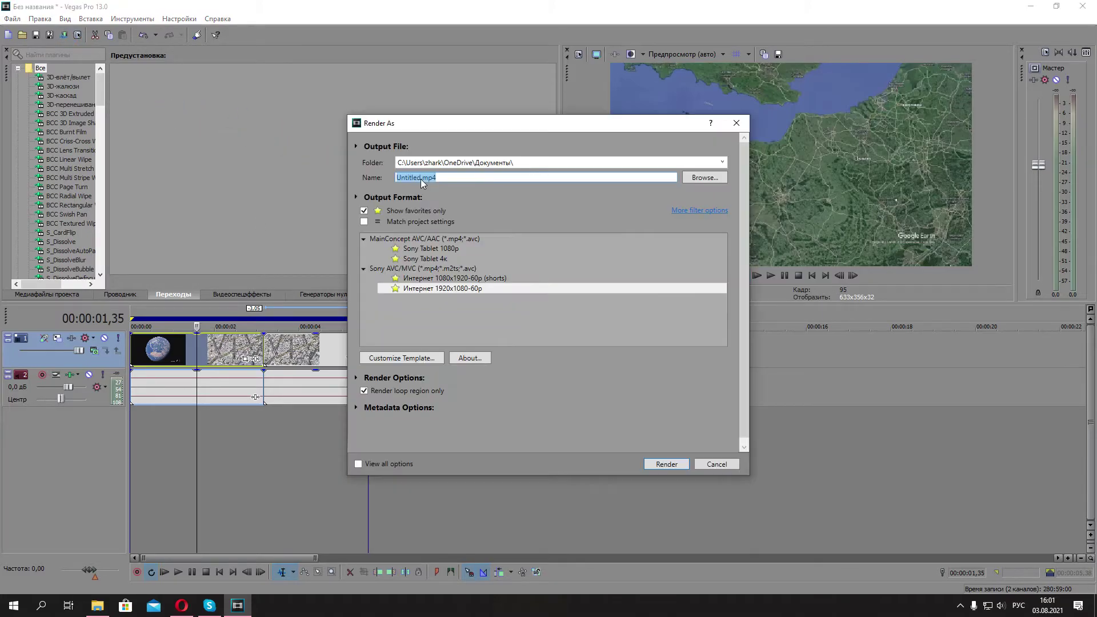
Render the joined clips as теститог.mp4 and open the finished video
type("теститог")
left_click(676, 464)
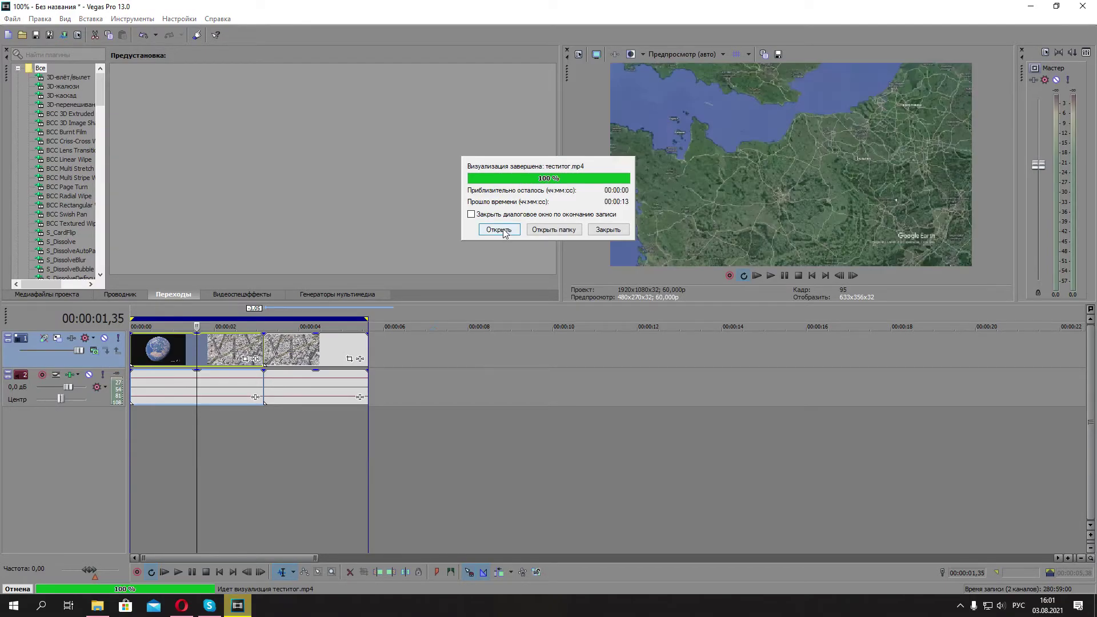
left_click(499, 230)
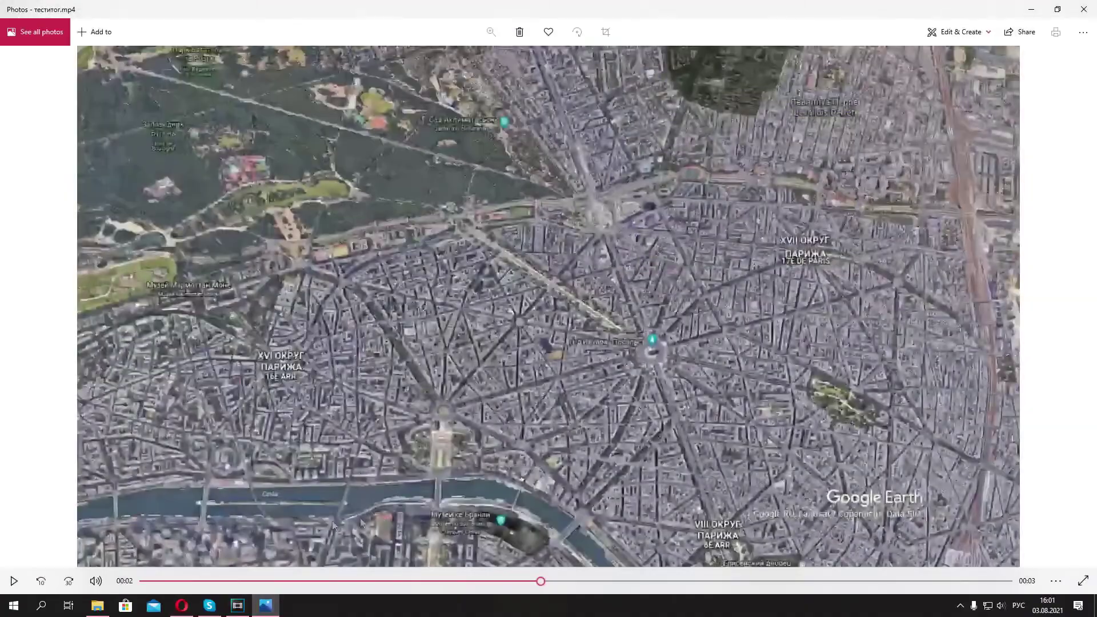
Play теститог.mp4 in Photos through to the Eiffel Tower shot
left_click(3, 580)
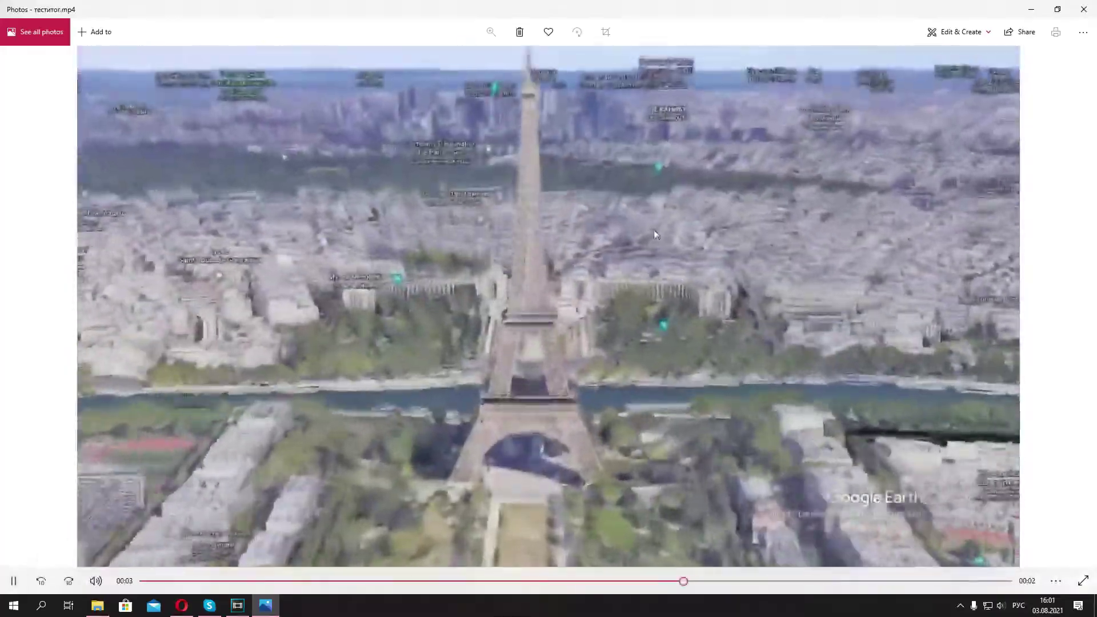